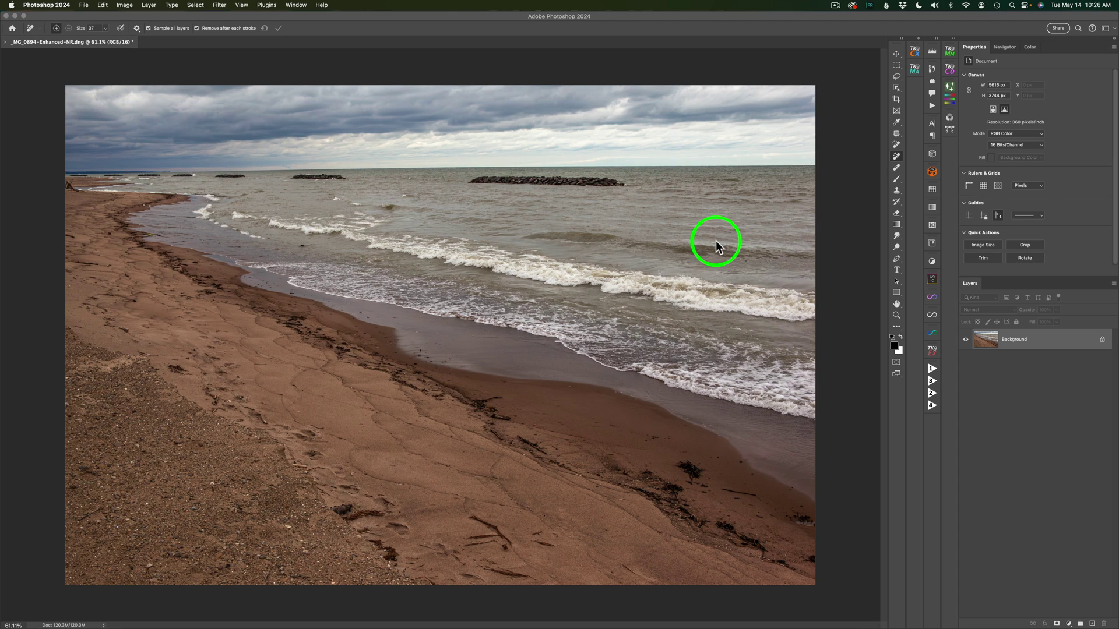
{"action": "left_click", "coordinate": [220, 5]}
{"action": "mouse_move", "coordinate": [261, 244]}
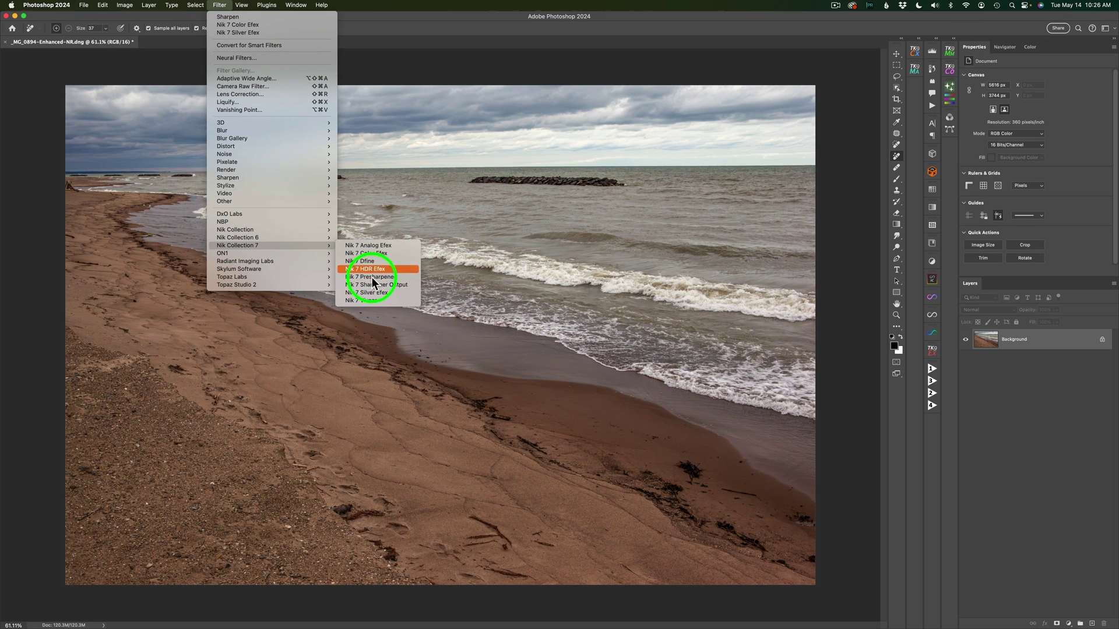
{"action": "left_click", "coordinate": [447, 57]}
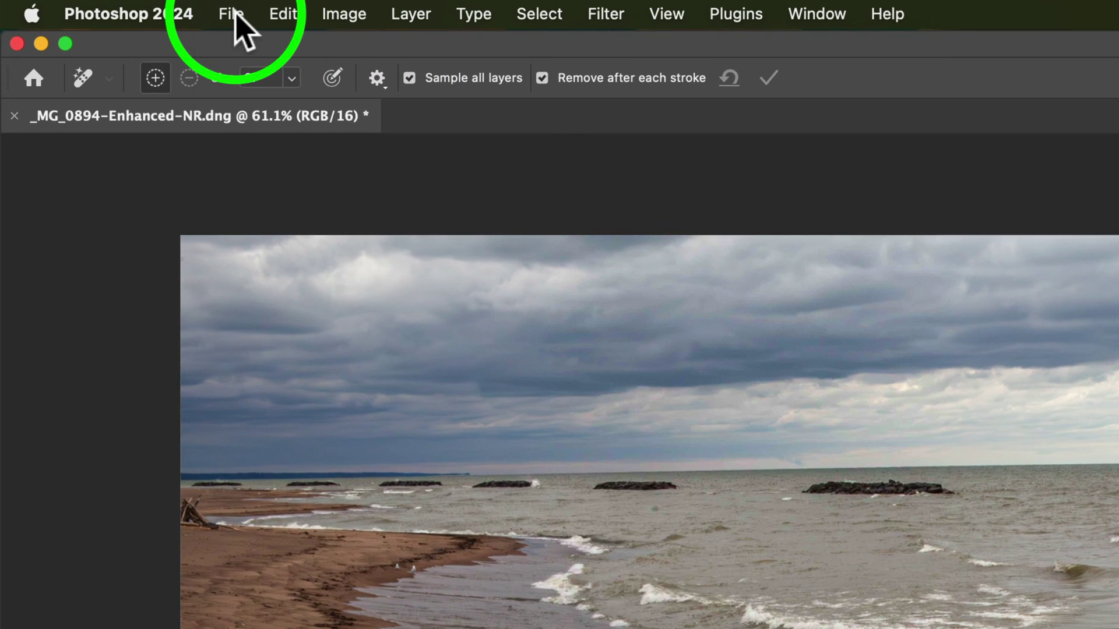
Step: Open the Nik Collection 7 Palette for the beach photo
{"action": "left_click", "coordinate": [233, 15]}
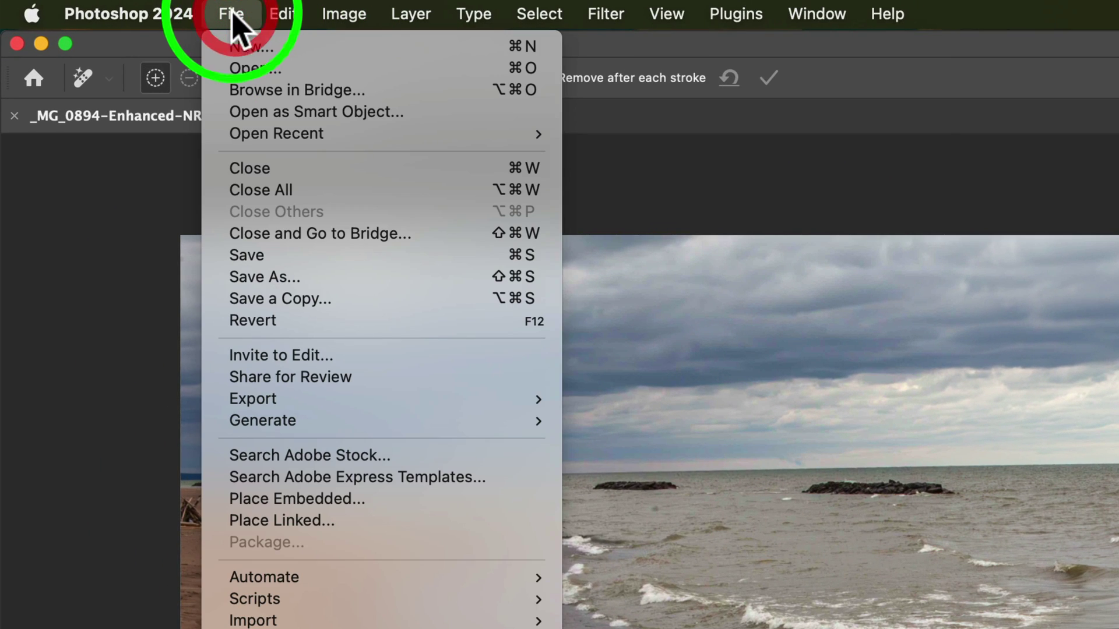
{"action": "mouse_move", "coordinate": [407, 580]}
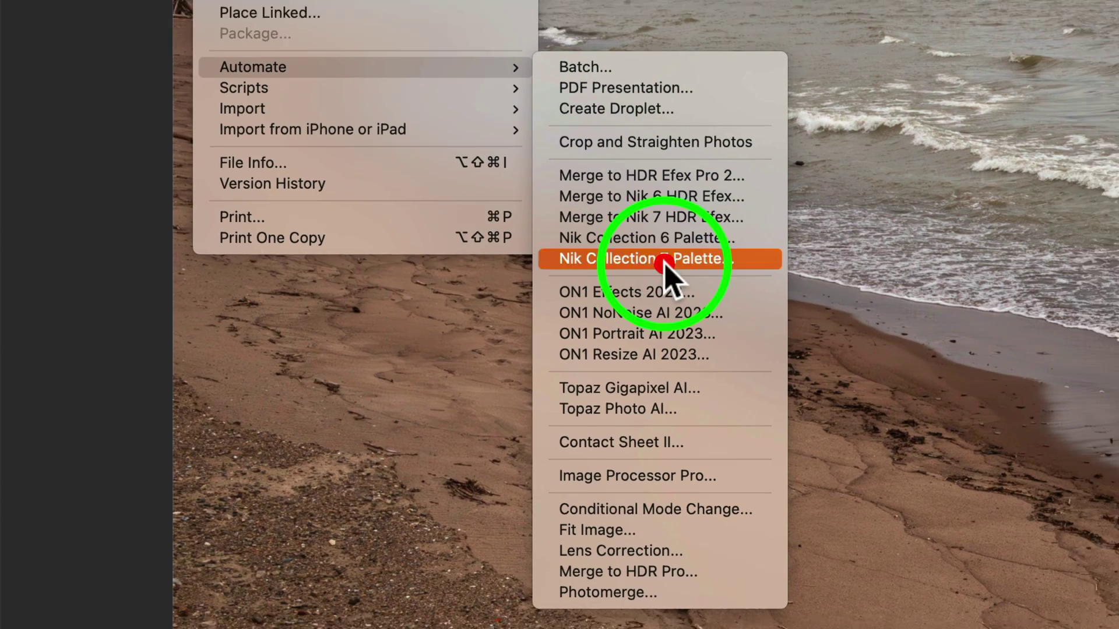
{"action": "left_click", "coordinate": [695, 259]}
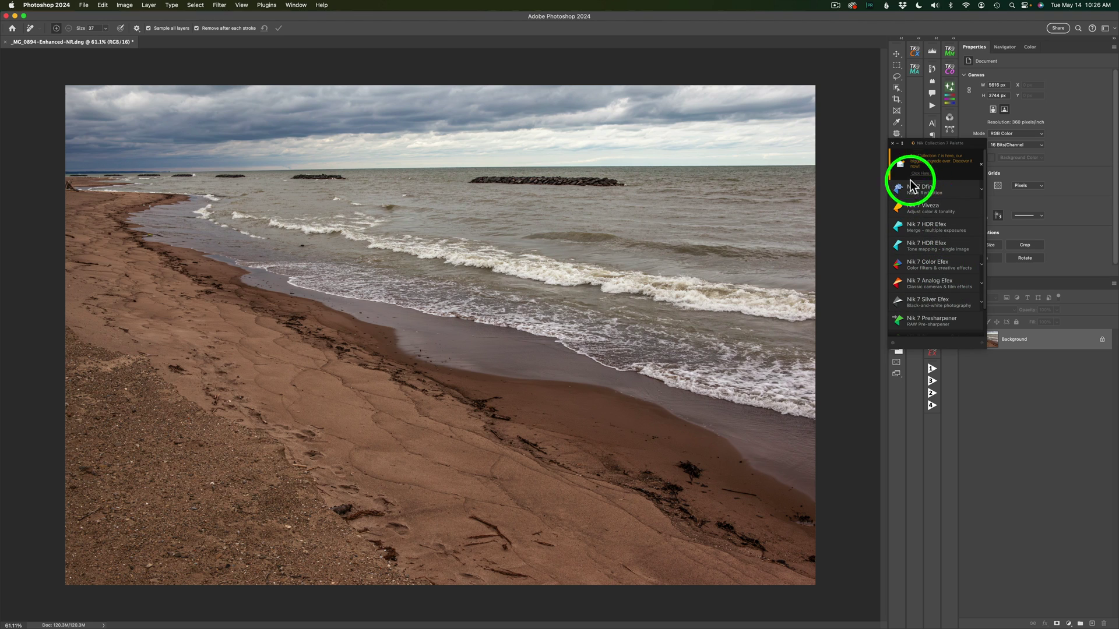
Step: Launch Nik 7 Color Efex from the palette and turn on Convert to smart object
{"action": "left_click", "coordinate": [981, 264]}
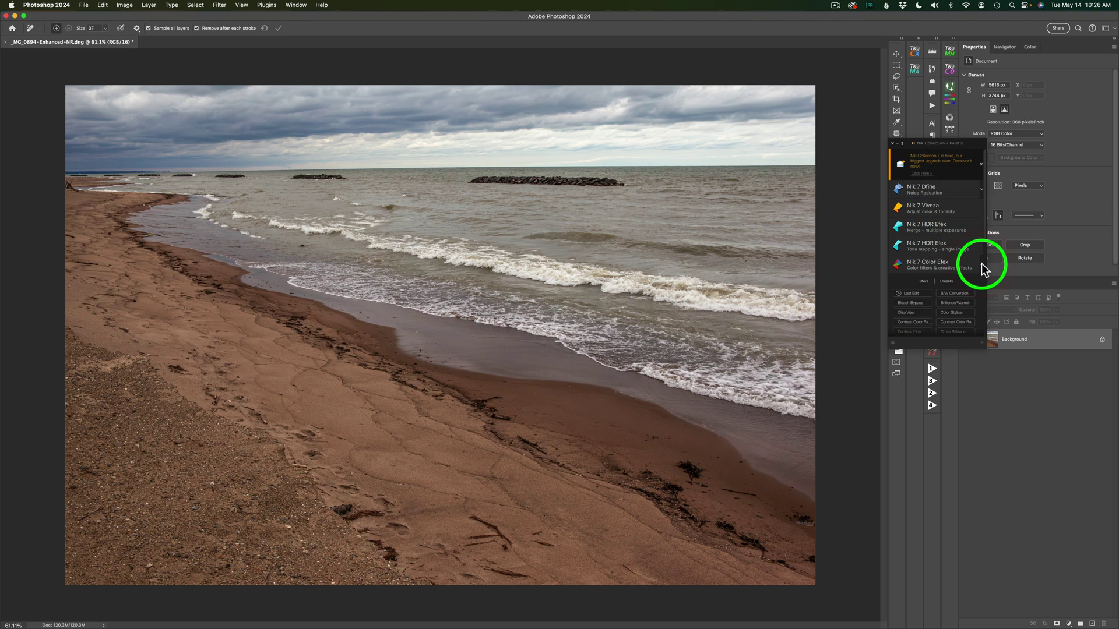
{"action": "left_click", "coordinate": [982, 264]}
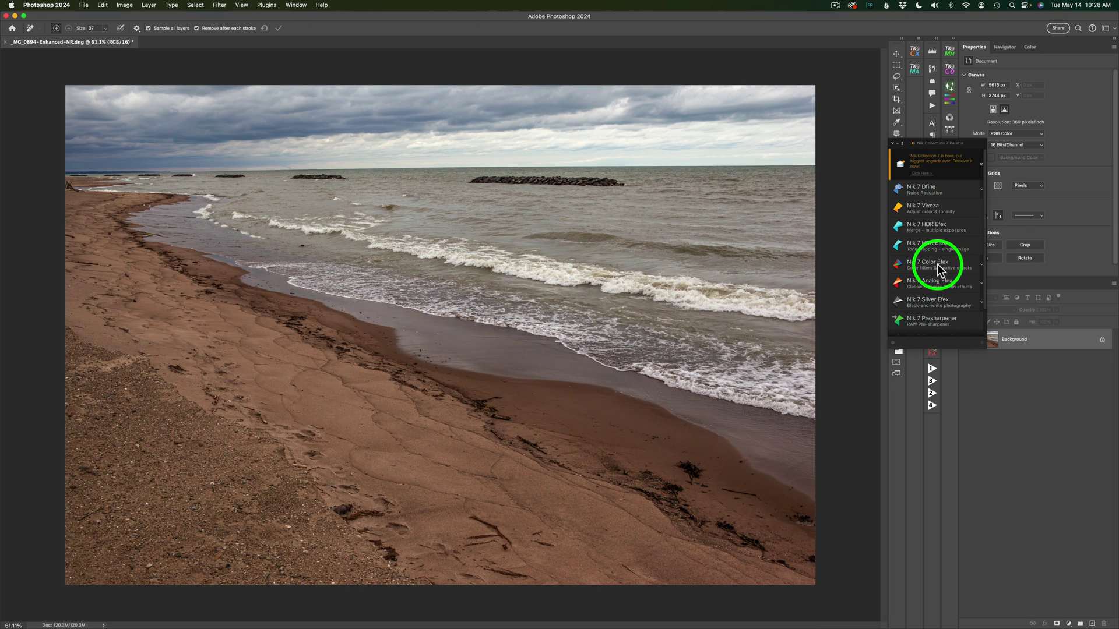
{"action": "left_click", "coordinate": [938, 263]}
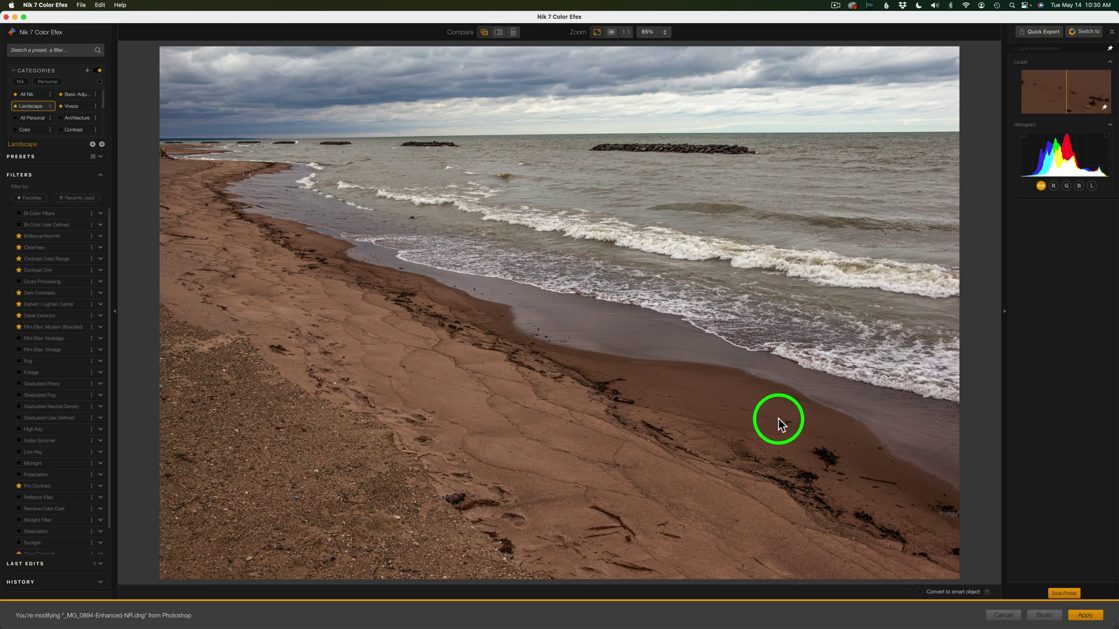
{"action": "left_click", "coordinate": [920, 592]}
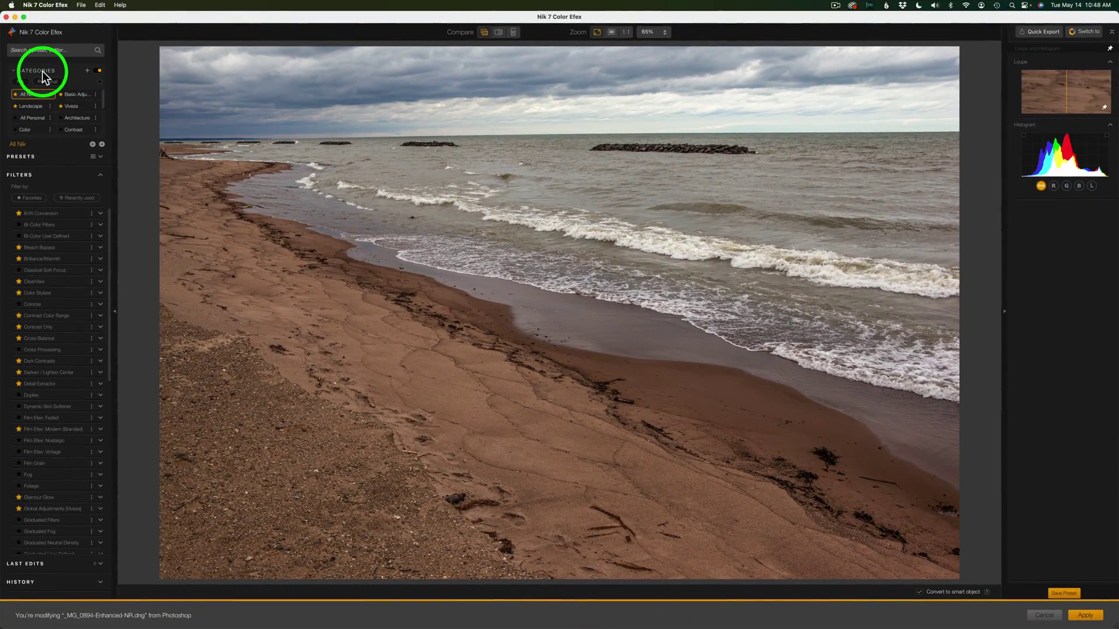
Step: Mark the Contrast category as a favorite and remove it from the favorites again
{"action": "left_click", "coordinate": [103, 84]}
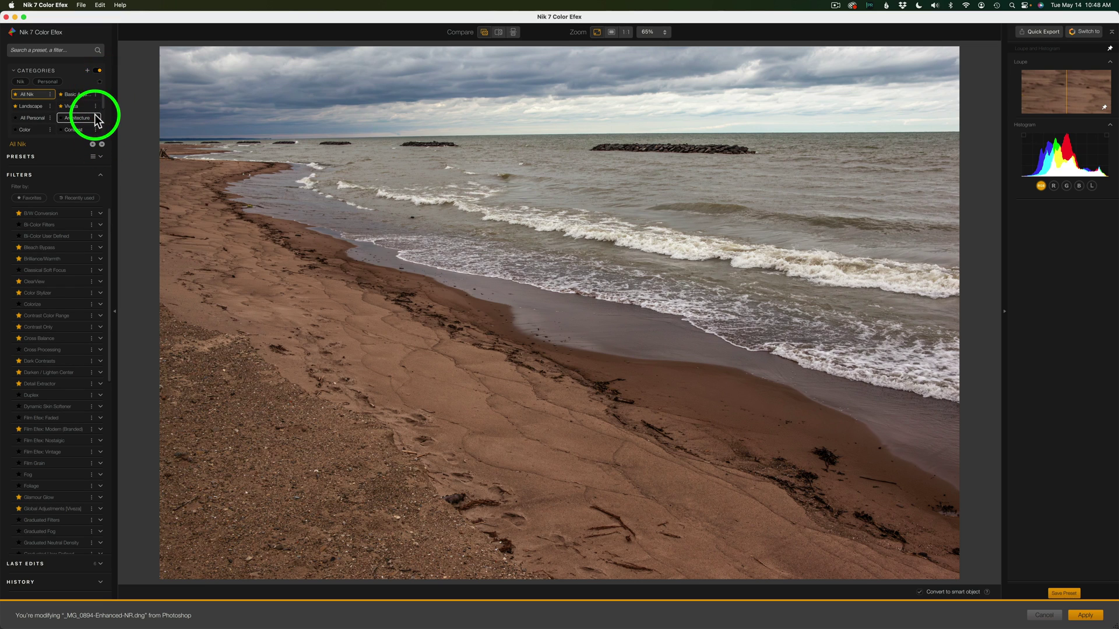
{"action": "left_click", "coordinate": [76, 137]}
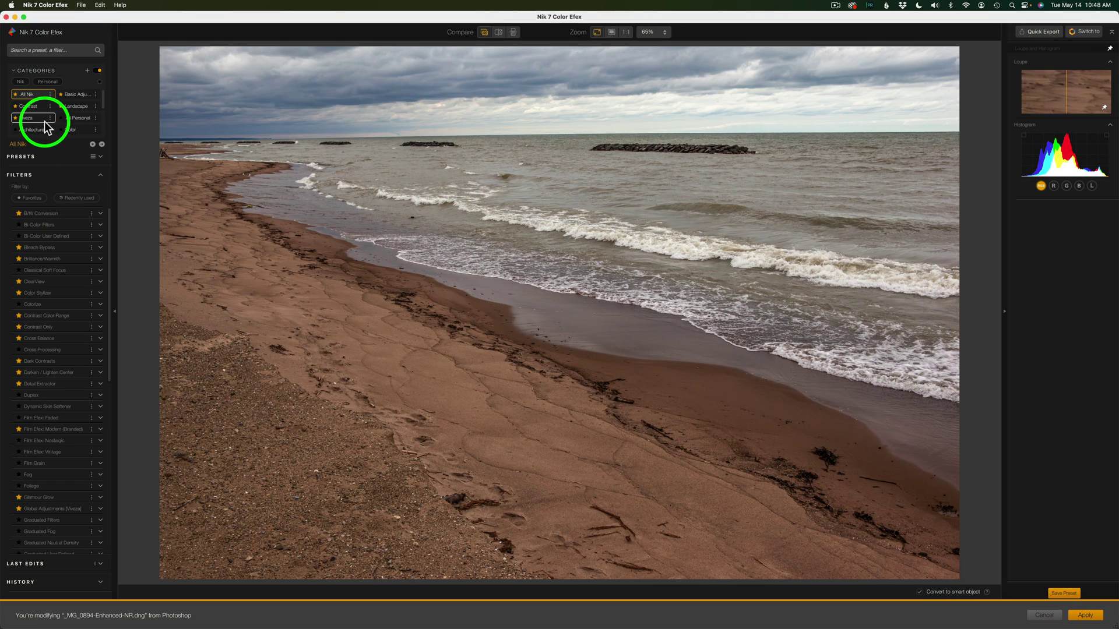
{"action": "mouse_move", "coordinate": [103, 104]}
{"action": "left_mouse_down"}
{"action": "mouse_move", "coordinate": [107, 131]}
{"action": "mouse_move", "coordinate": [100, 90]}
{"action": "left_mouse_up"}
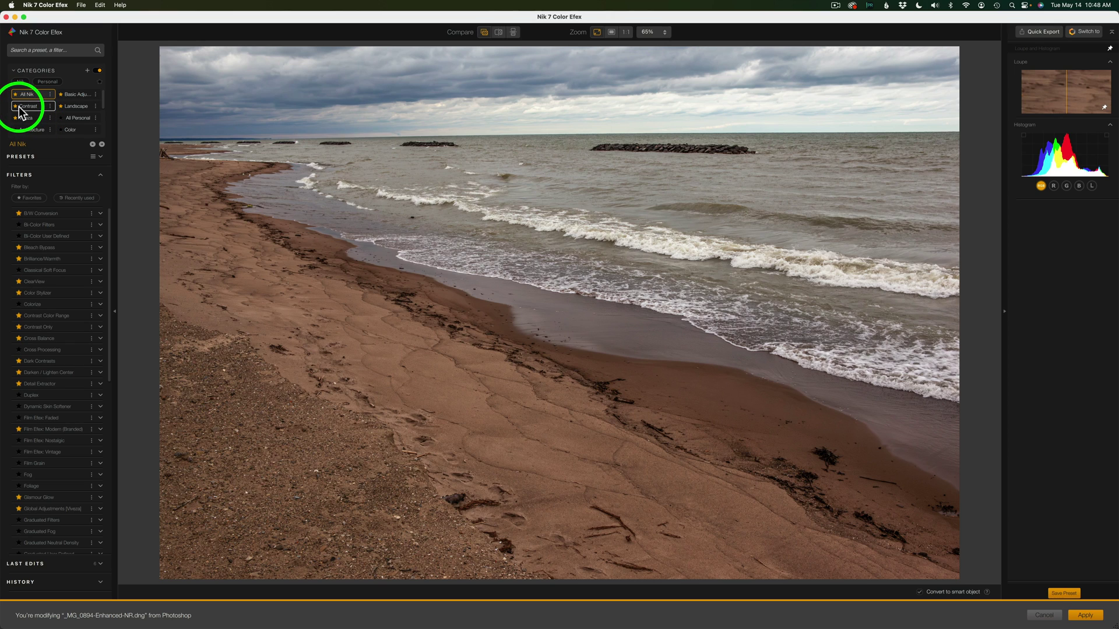
{"action": "left_click_drag", "start_coordinate": [18, 112], "coordinate": [135, 129]}
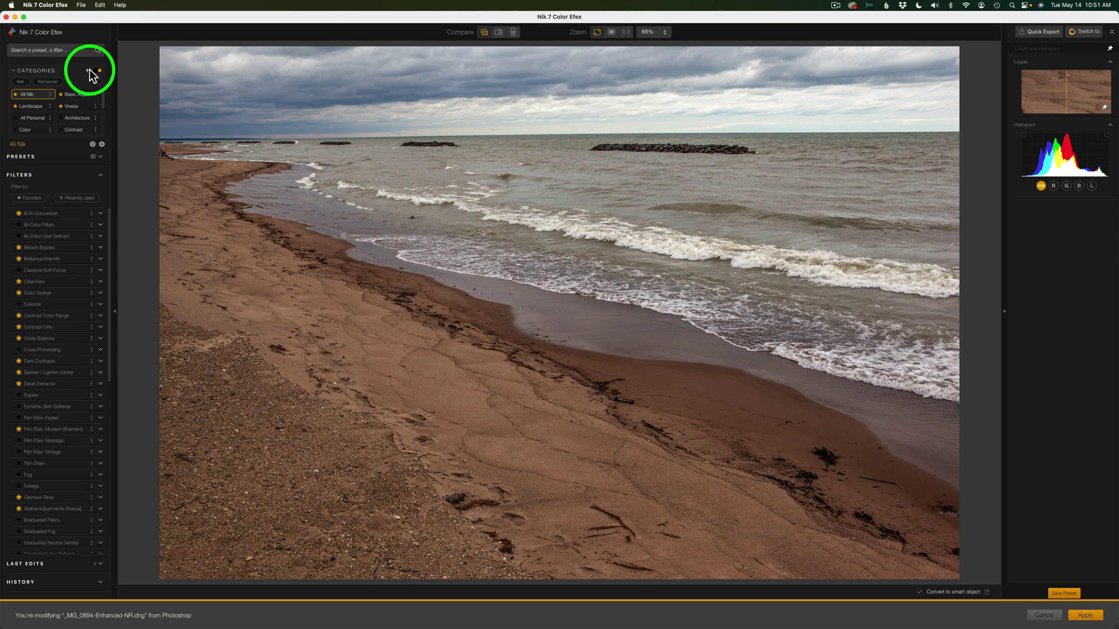
{"action": "left_click", "coordinate": [88, 70]}
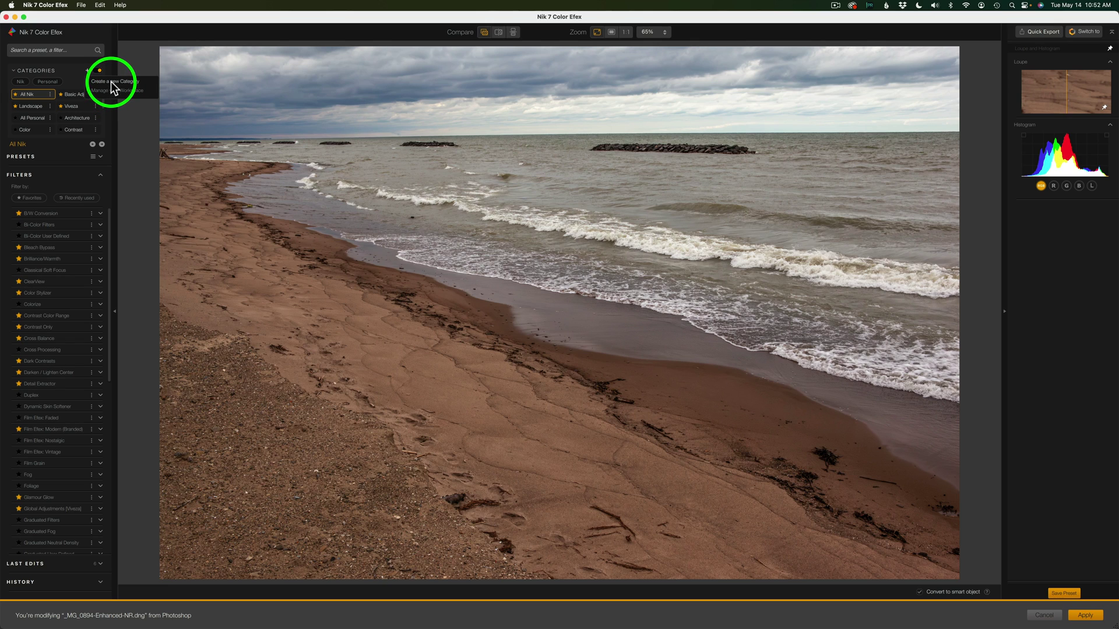
{"action": "left_click", "coordinate": [112, 82]}
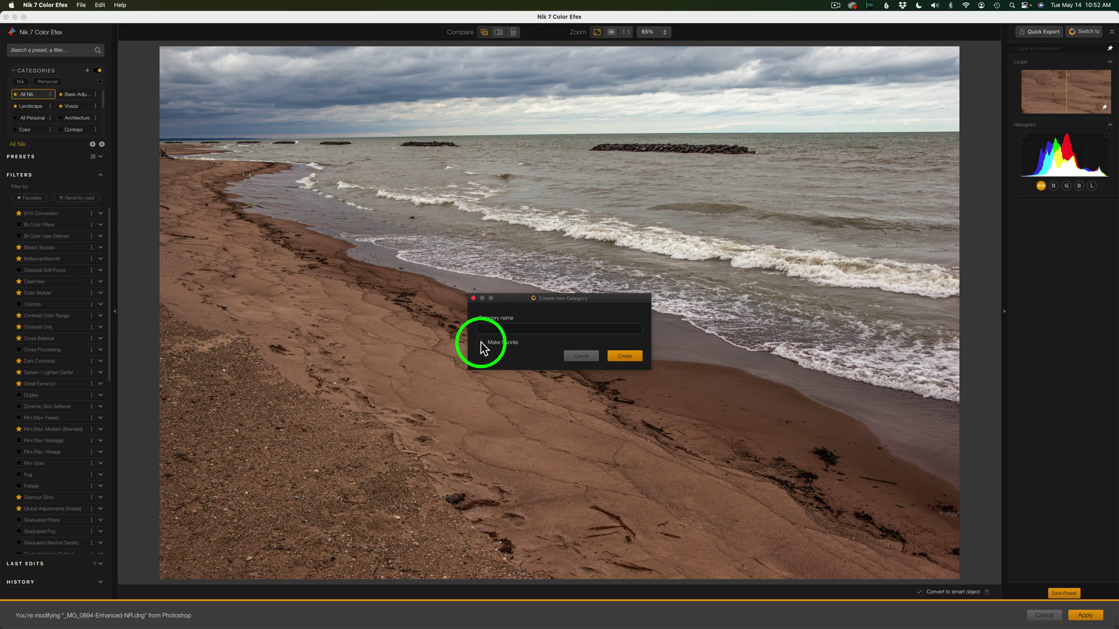
{"action": "left_click", "coordinate": [582, 357]}
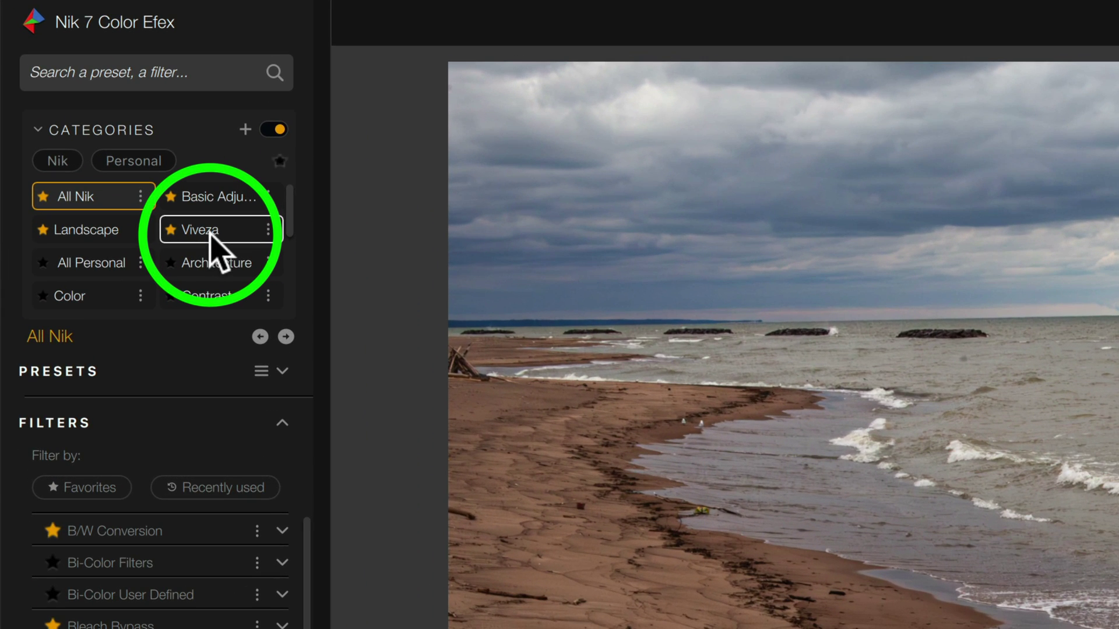
Step: Look through the filters in the Viveza category and the favorite filters within All Nik
{"action": "left_click", "coordinate": [211, 231]}
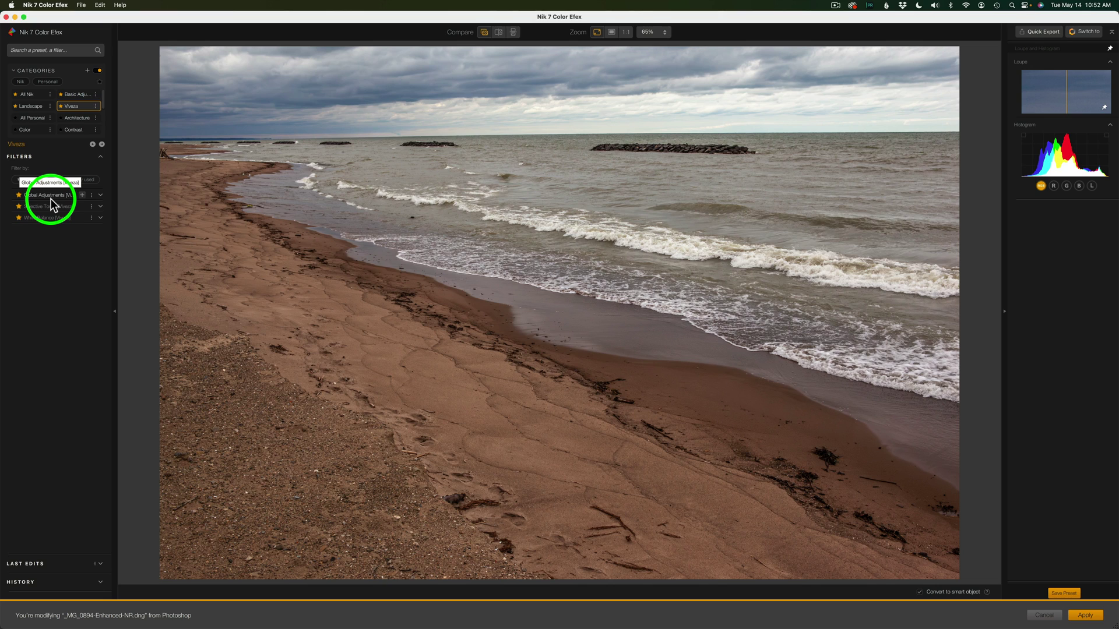
{"action": "left_click", "coordinate": [27, 95]}
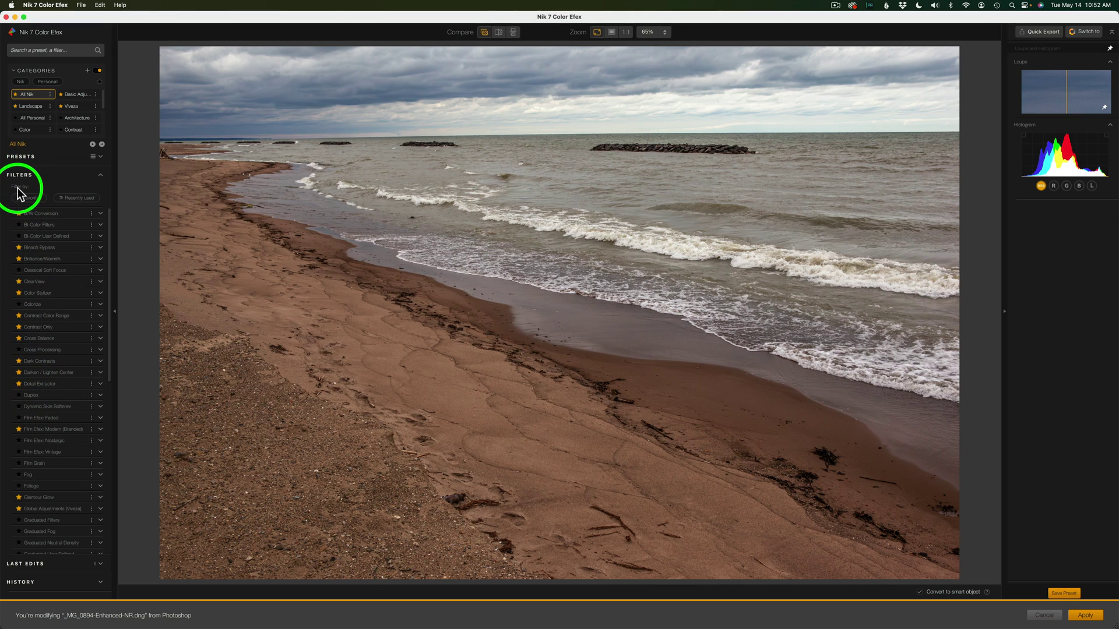
{"action": "left_click", "coordinate": [32, 198]}
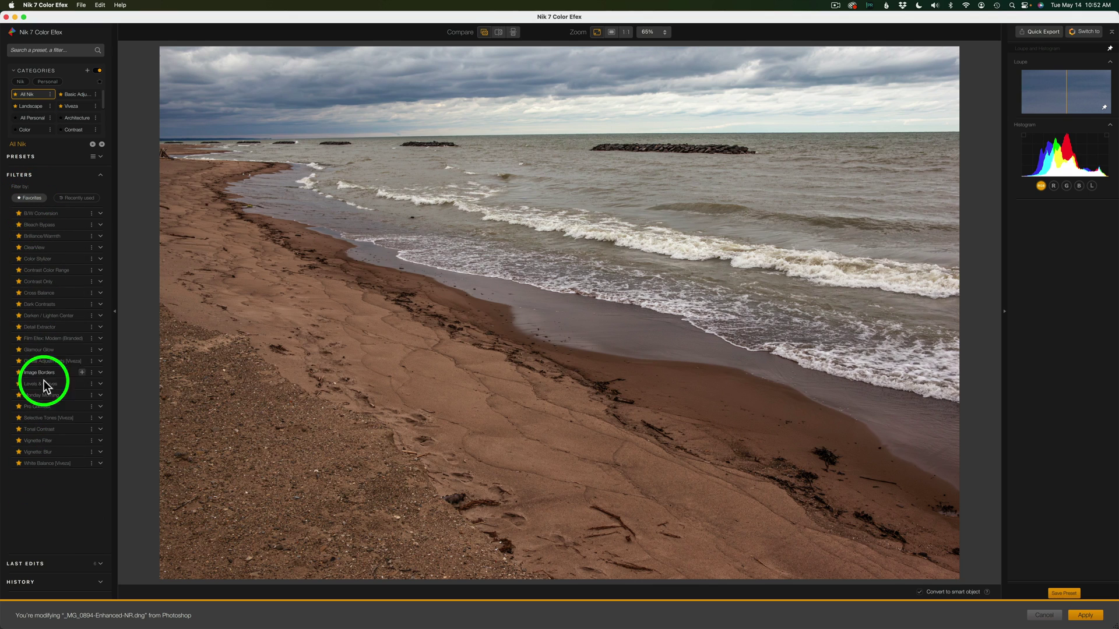
{"action": "left_click", "coordinate": [32, 201]}
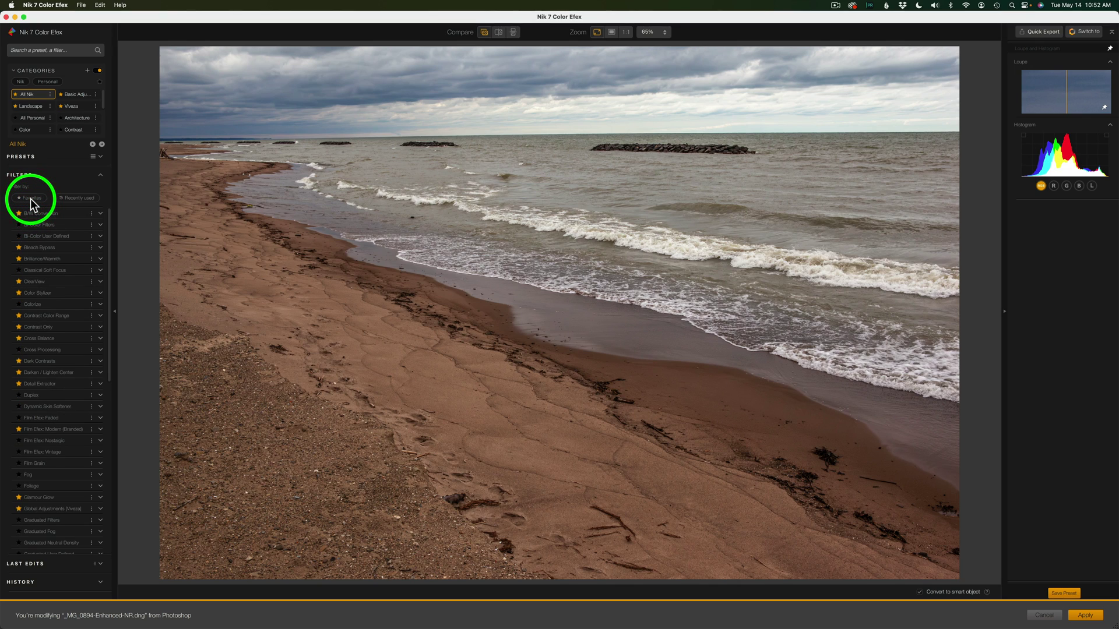
{"action": "scroll", "coordinate": [32, 428], "scroll_direction": "down", "scroll_amount": 10}
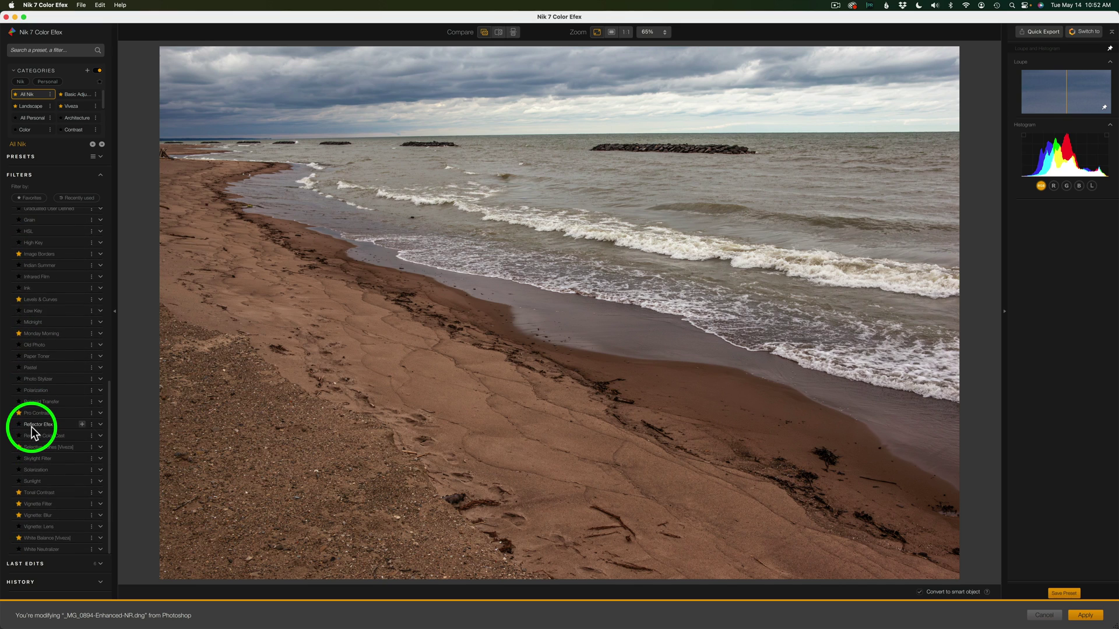
{"action": "scroll", "coordinate": [32, 426], "scroll_direction": "up", "scroll_amount": 10}
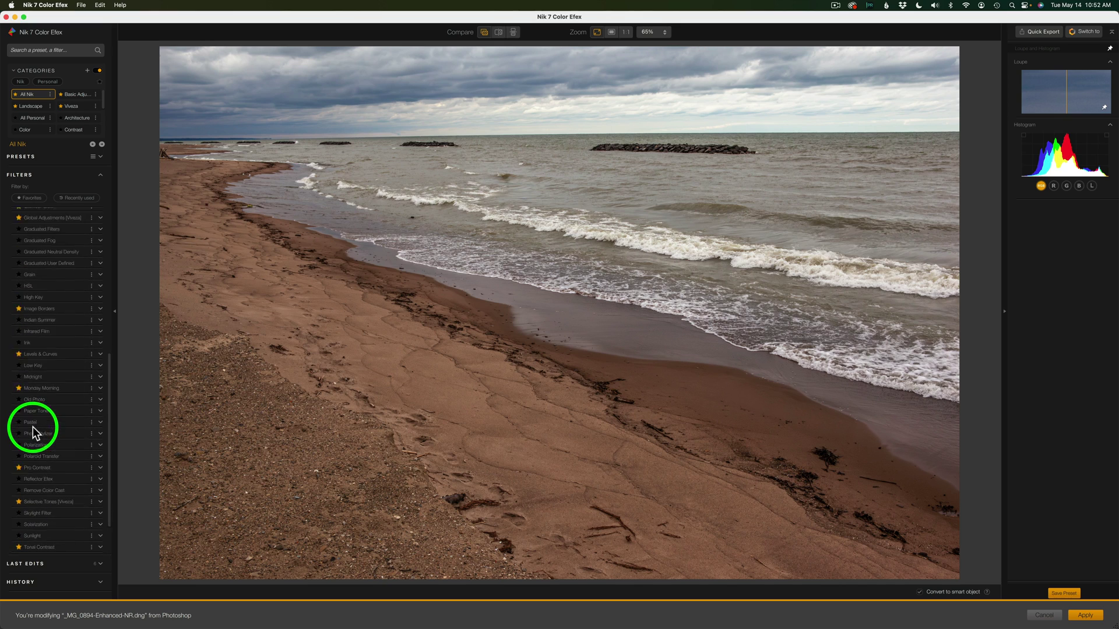
Step: Examine the filters in the Architecture and Contrast categories and return to the full All Nik filter list
{"action": "left_click", "coordinate": [71, 119]}
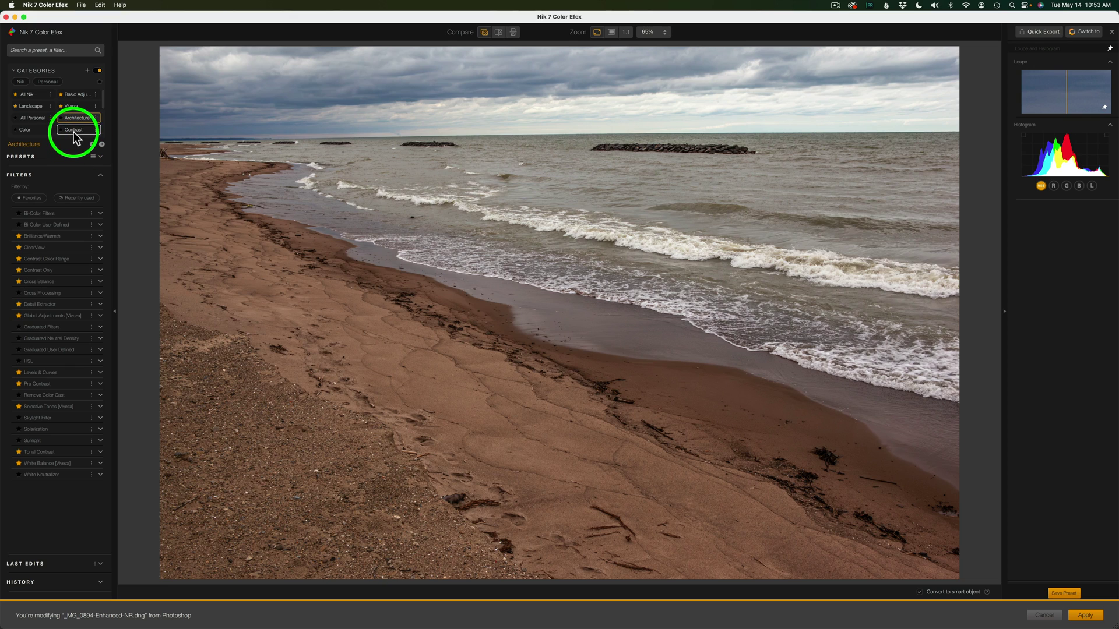
{"action": "left_click", "coordinate": [73, 131]}
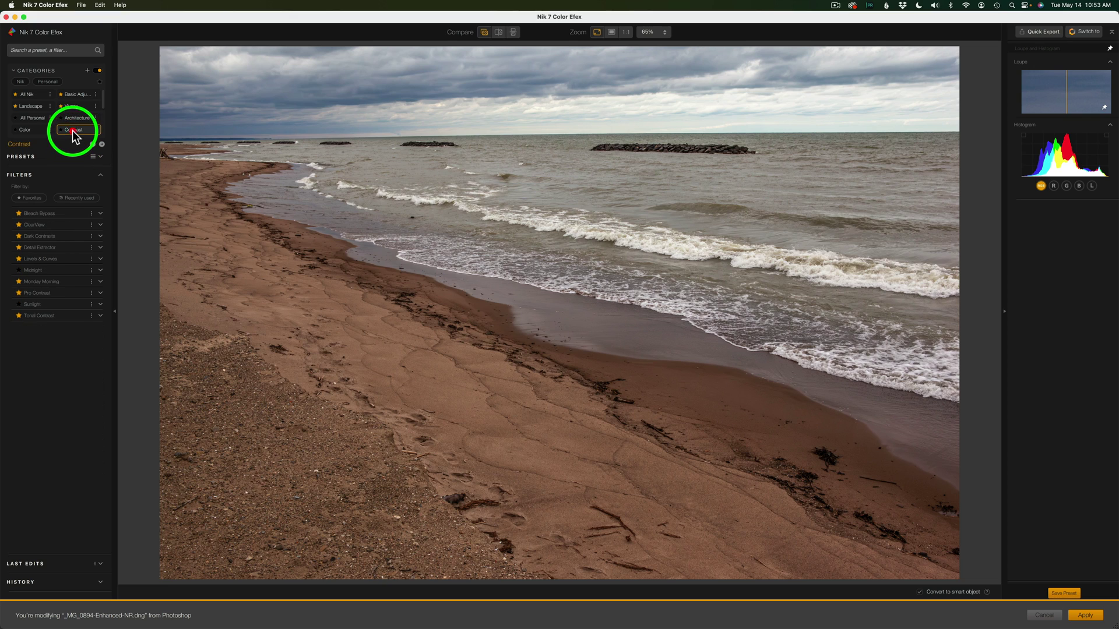
{"action": "left_click", "coordinate": [26, 93]}
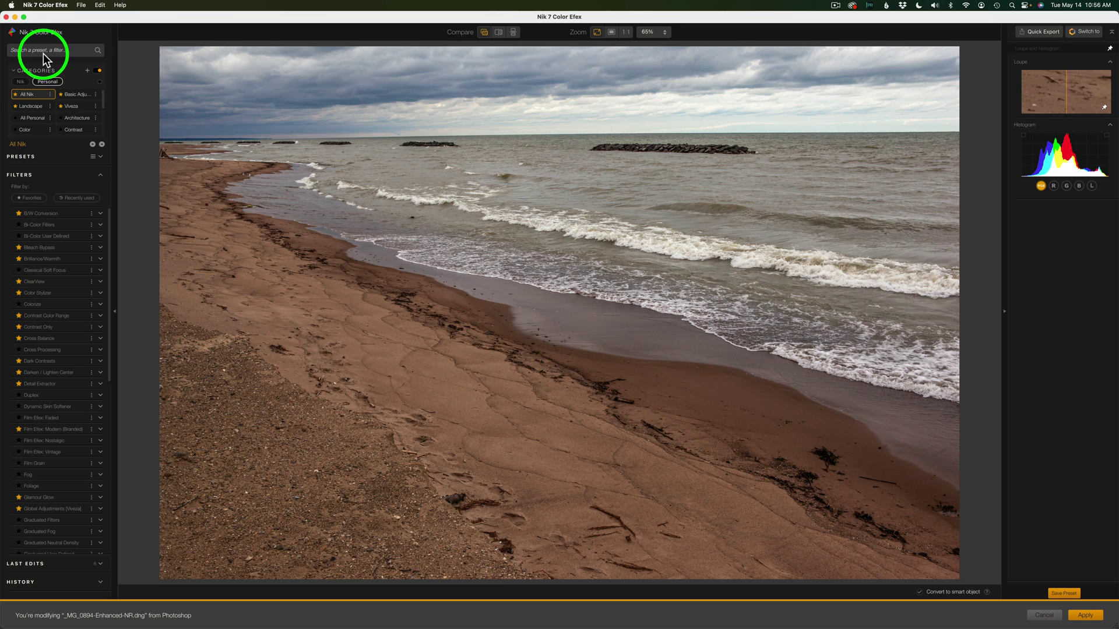
{"action": "scroll", "coordinate": [47, 414], "scroll_direction": "down", "scroll_amount": 1}
{"action": "scroll", "coordinate": [47, 414], "scroll_direction": "down", "scroll_amount": 7}
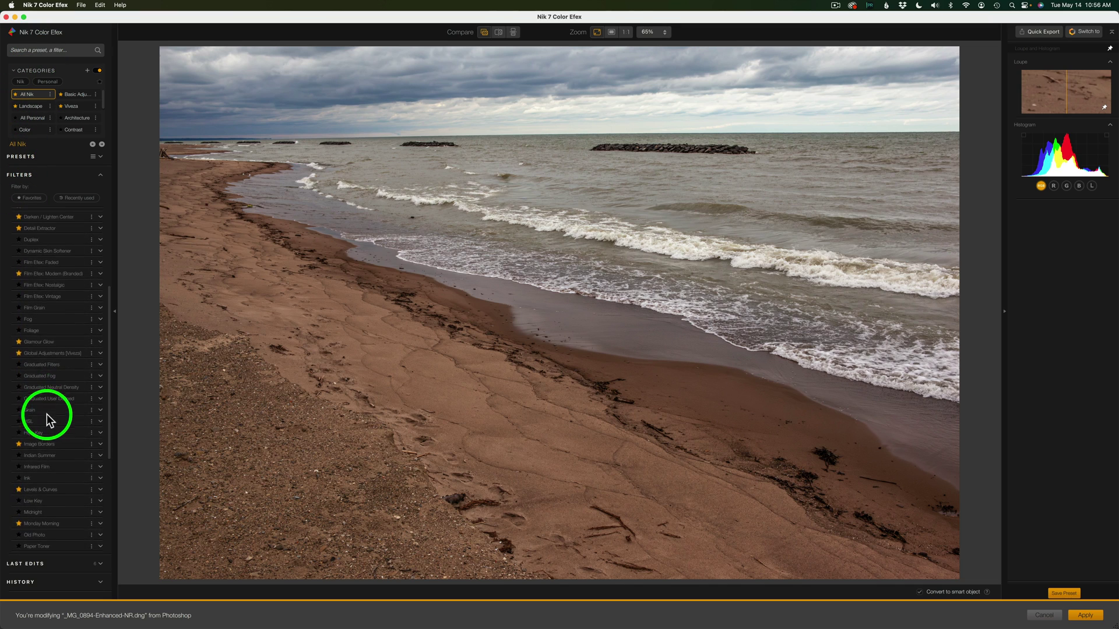
{"action": "scroll", "coordinate": [47, 415], "scroll_direction": "up", "scroll_amount": 8}
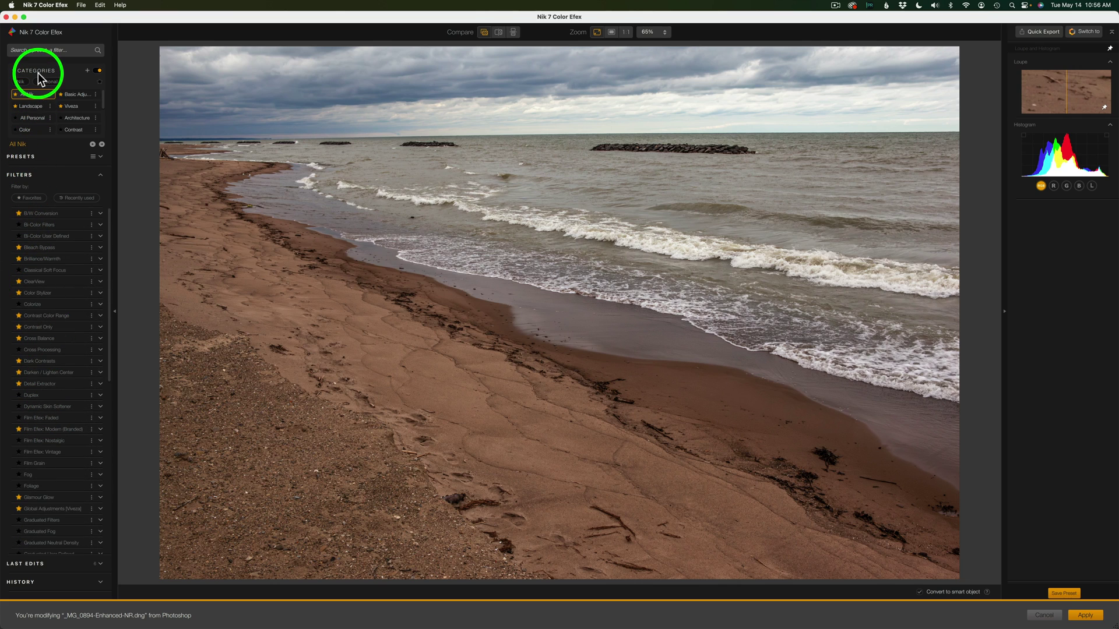
Step: Search the presets and filters for "contrast" and for "glam", and clear the search
{"action": "left_click", "coordinate": [33, 49]}
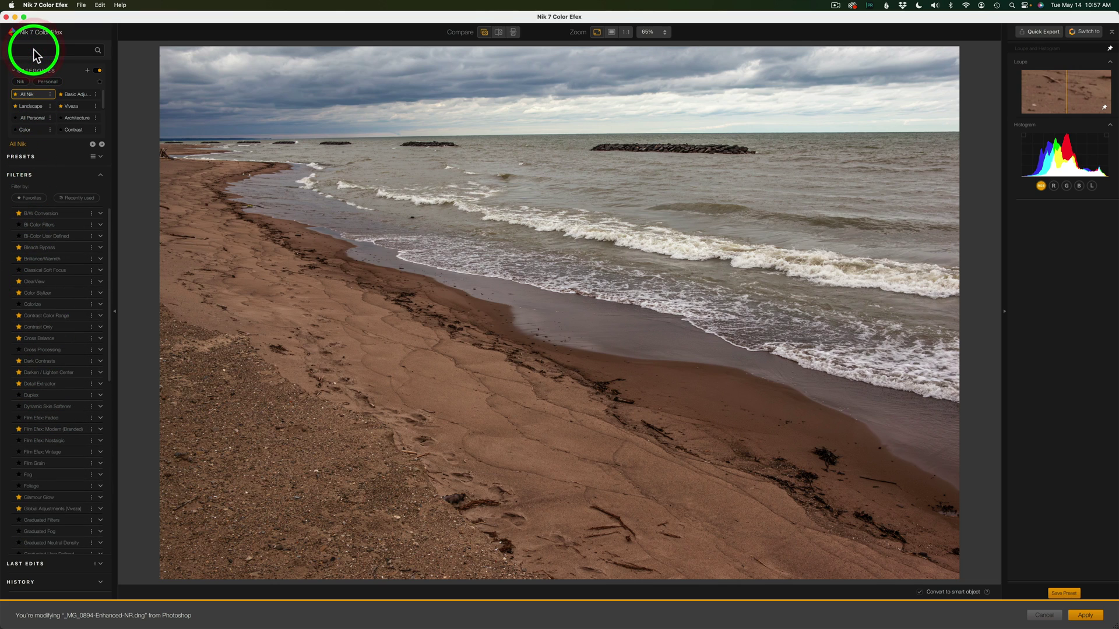
{"action": "type", "text": "contrast"}
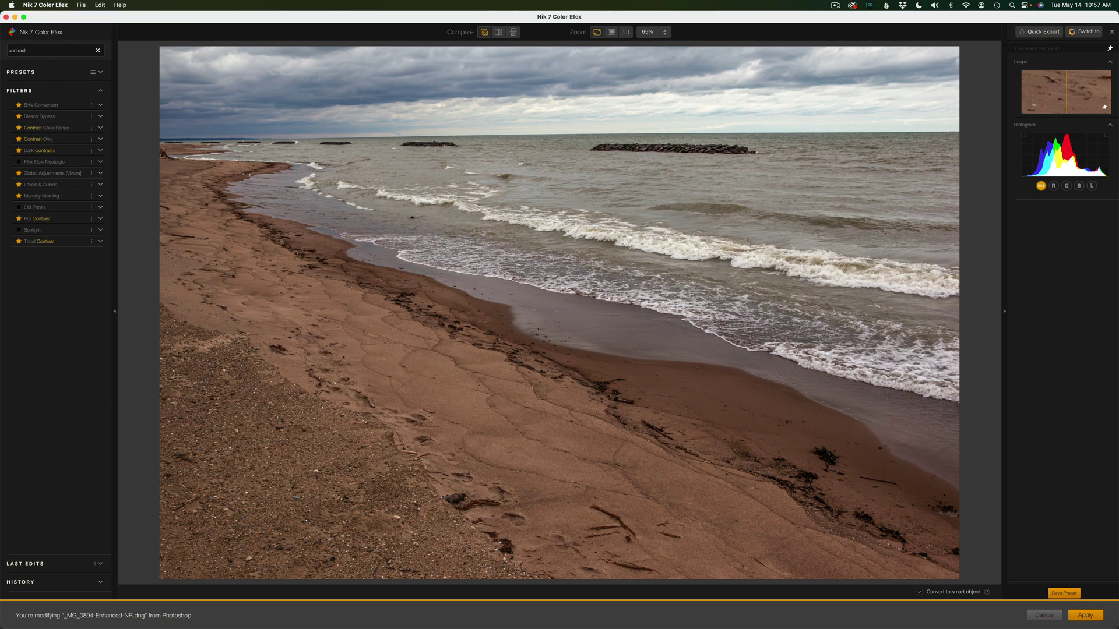
{"action": "left_click_drag", "start_coordinate": [35, 50], "coordinate": [1, 51]}
{"action": "type", "text": "d"}
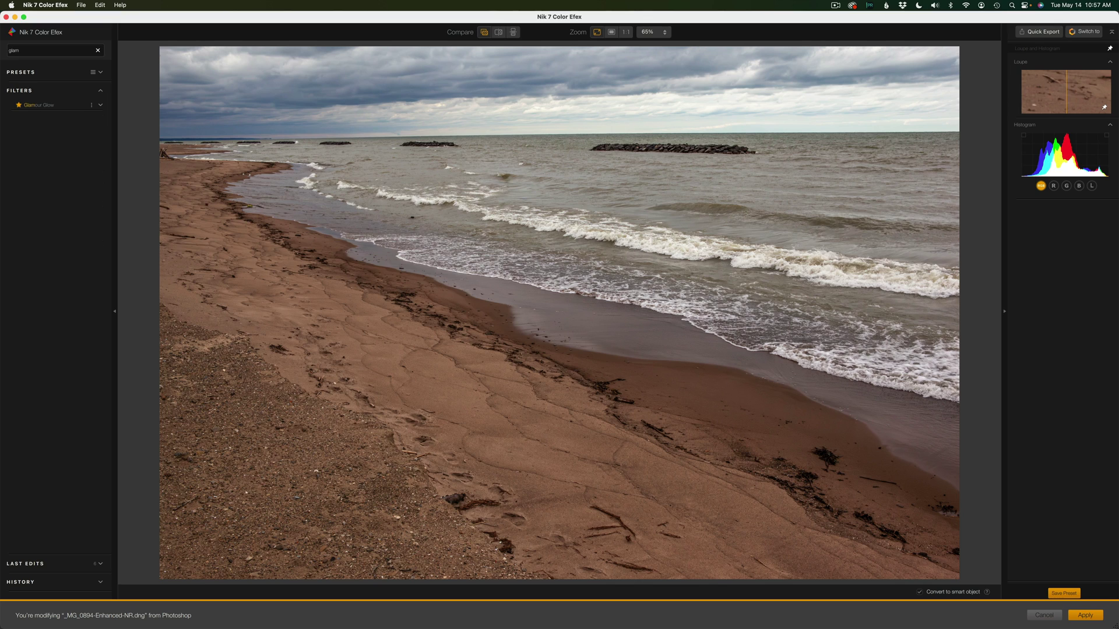
{"action": "left_click", "coordinate": [82, 105]}
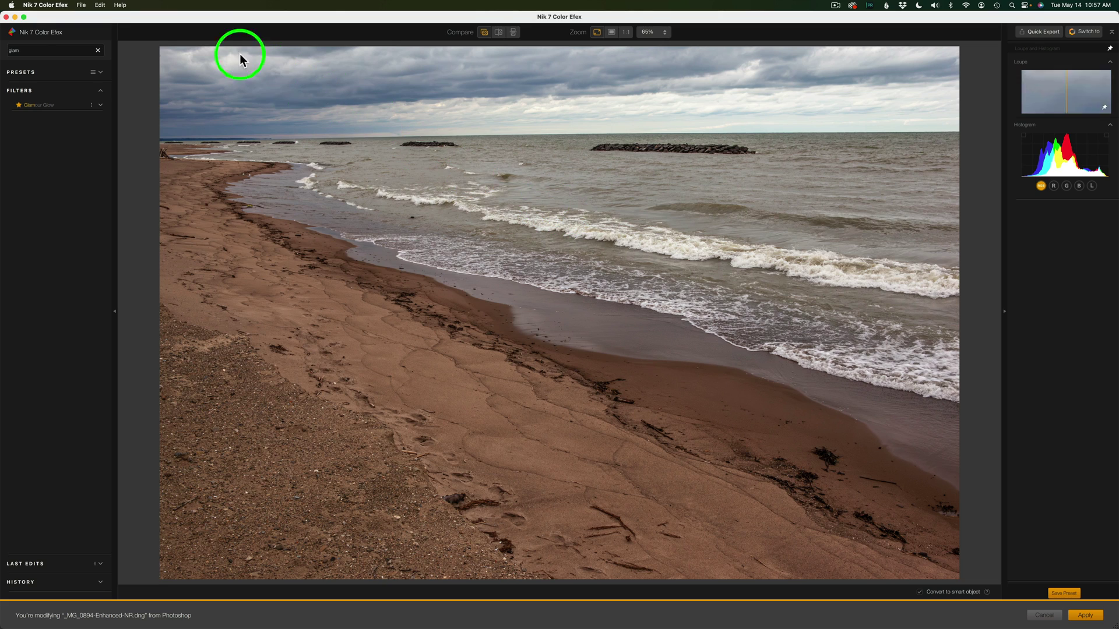
{"action": "left_click", "coordinate": [98, 53]}
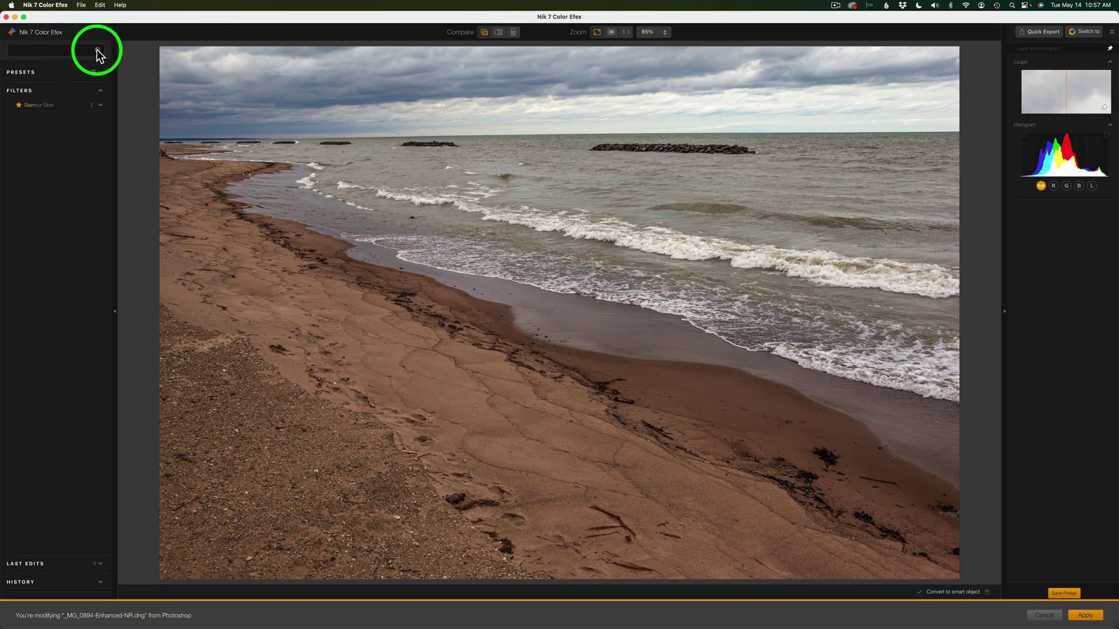
Step: Search for "hsl" and add the HSL filter to the photo
{"action": "left_click", "coordinate": [53, 52]}
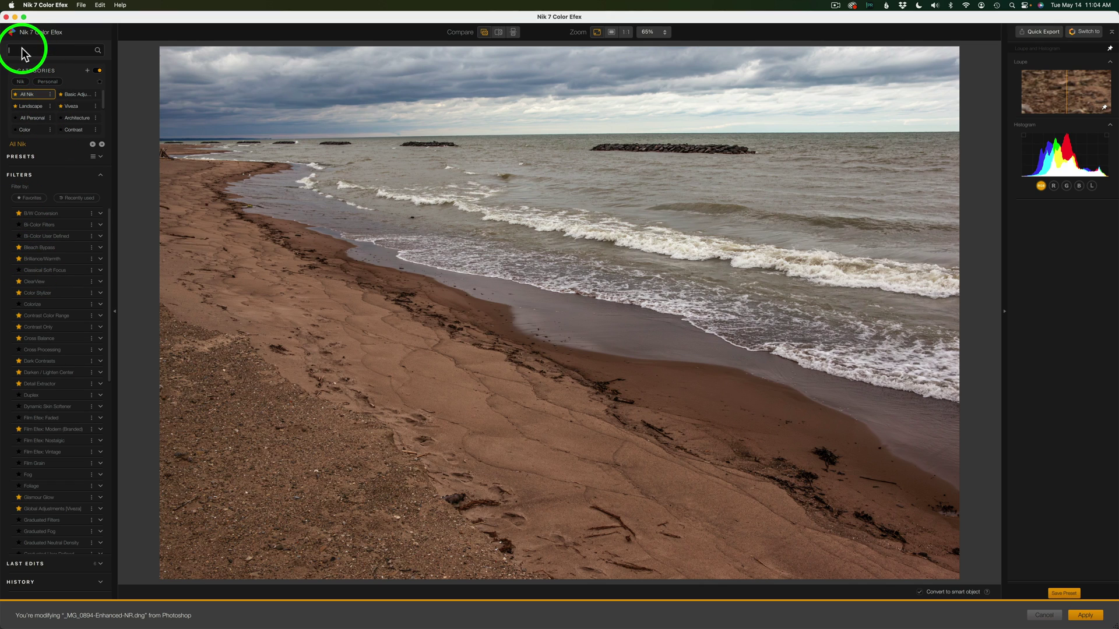
{"action": "type", "text": "hsl"}
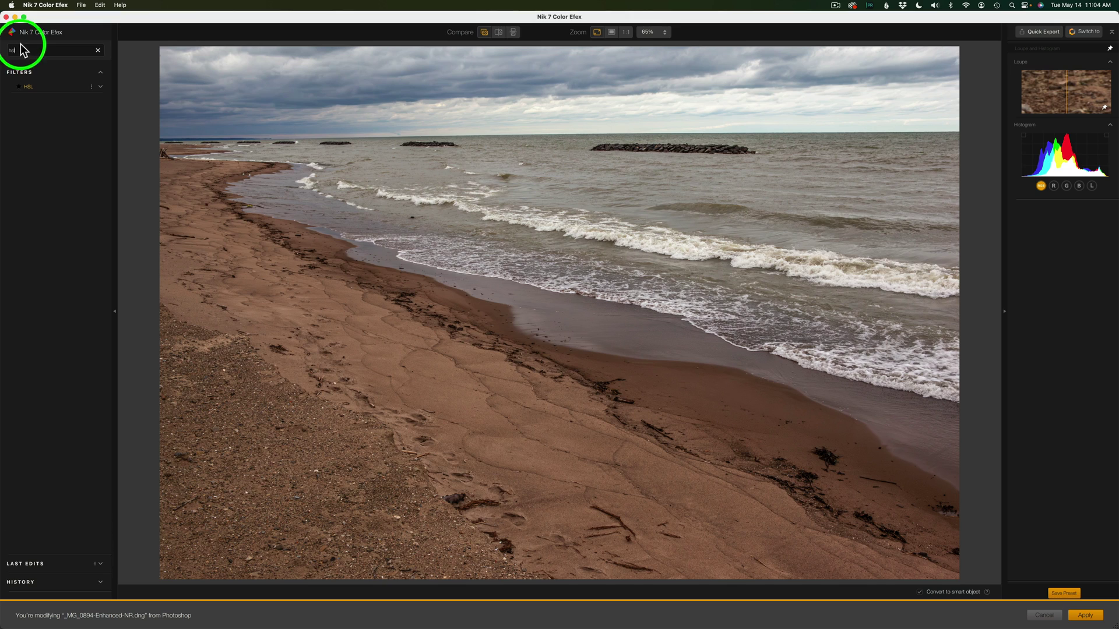
{"action": "left_click", "coordinate": [84, 86]}
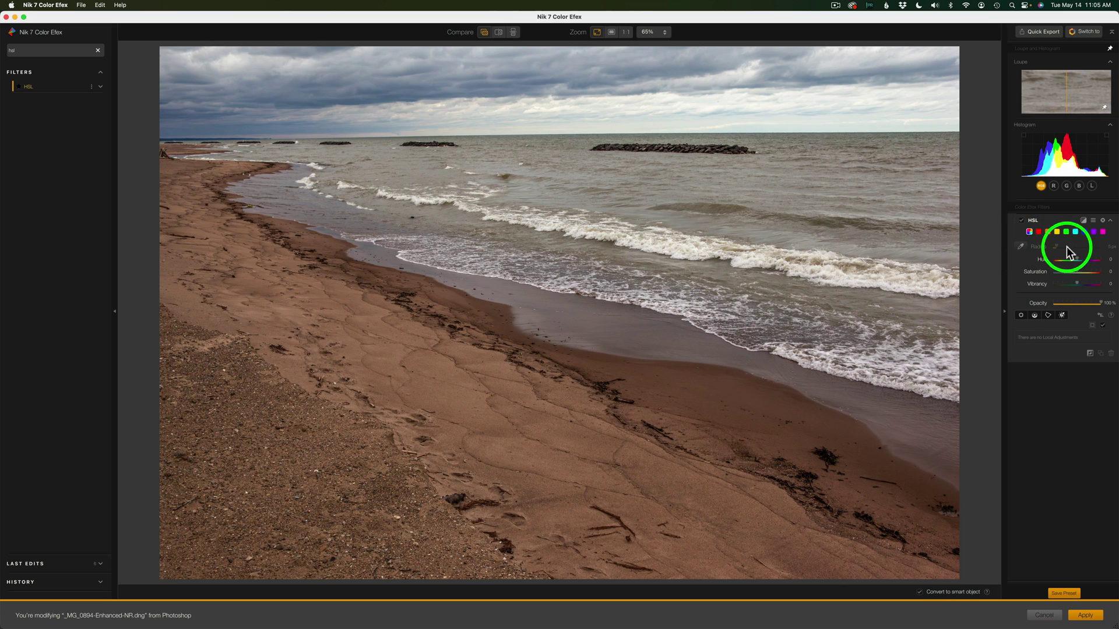
Step: Sample the blue of the clouds in the HSL filter, adjust its color range and raise the blue saturation
{"action": "left_click", "coordinate": [1020, 245]}
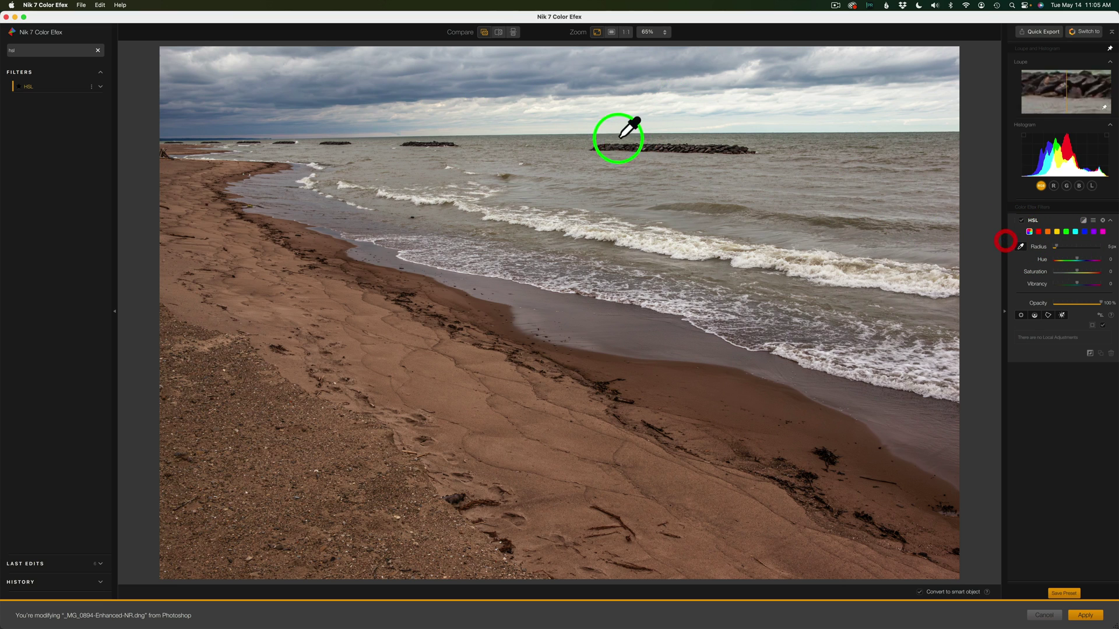
{"action": "left_click", "coordinate": [389, 96]}
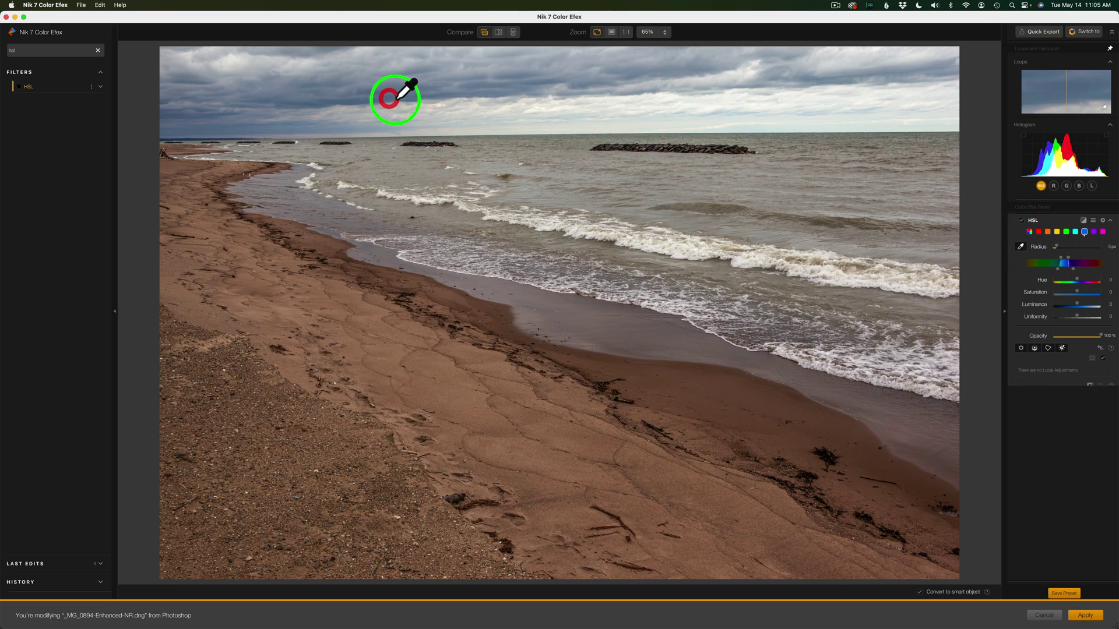
{"action": "mouse_move", "coordinate": [1052, 265]}
{"action": "left_mouse_down"}
{"action": "mouse_move", "coordinate": [1061, 261]}
{"action": "mouse_move", "coordinate": [1033, 263]}
{"action": "mouse_move", "coordinate": [1074, 265]}
{"action": "mouse_move", "coordinate": [1052, 257]}
{"action": "mouse_move", "coordinate": [1079, 254]}
{"action": "mouse_move", "coordinate": [1072, 266]}
{"action": "left_mouse_up"}
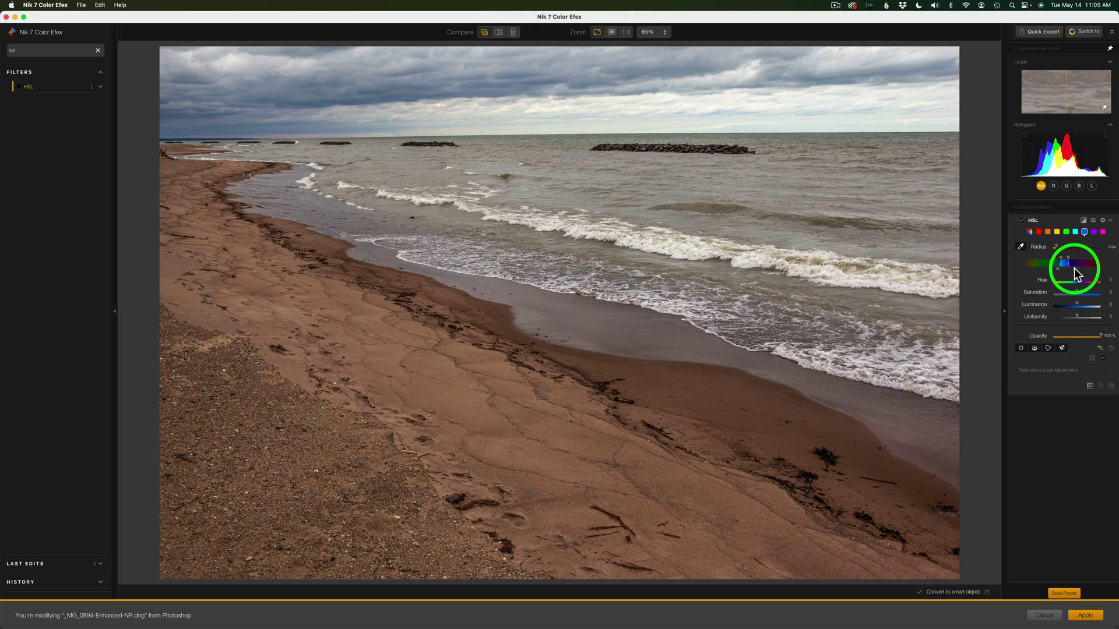
{"action": "left_click_drag", "start_coordinate": [1076, 269], "coordinate": [1055, 270]}
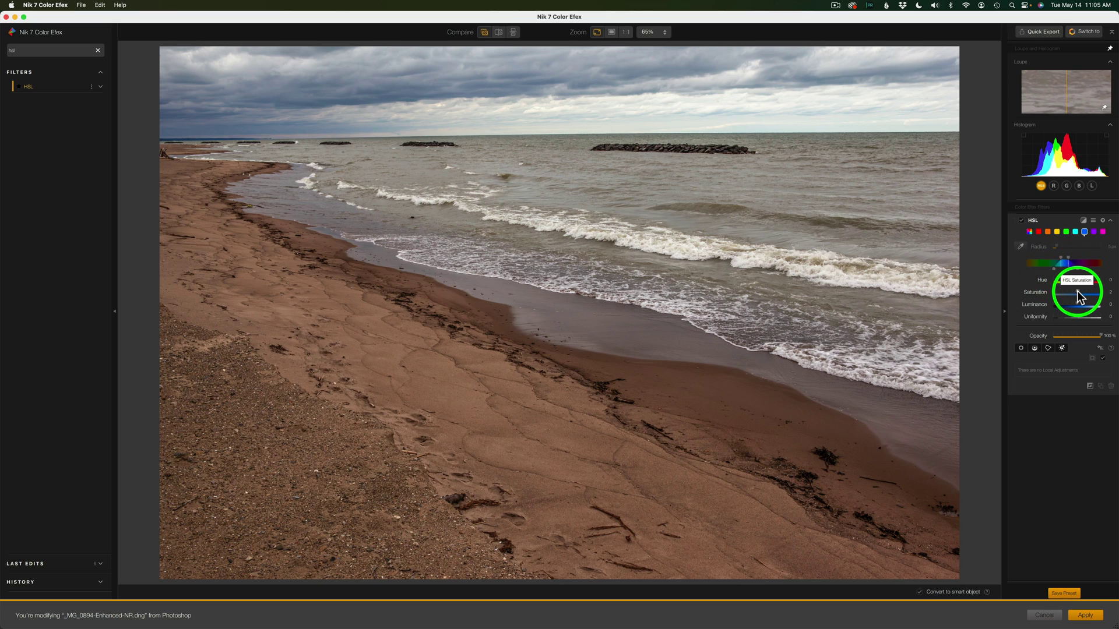
{"action": "left_click_drag", "start_coordinate": [1078, 297], "coordinate": [1087, 296]}
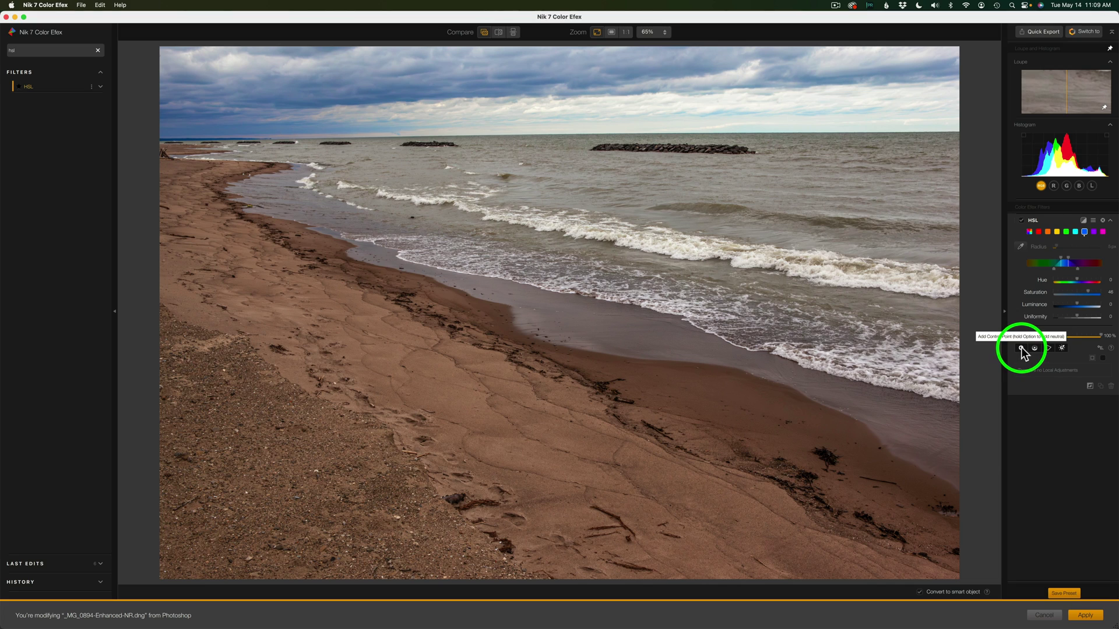
Step: Place a control point in the sky for the HSL filter and stretch it into a wide, flat ellipse across the photo
{"action": "left_click", "coordinate": [1021, 348]}
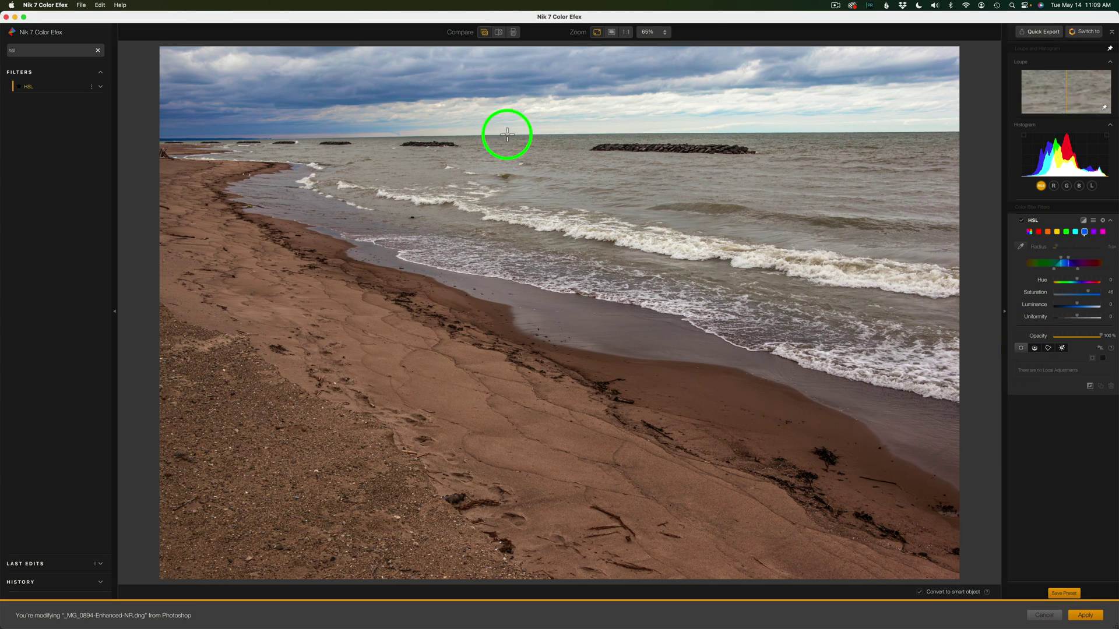
{"action": "left_click", "coordinate": [490, 93]}
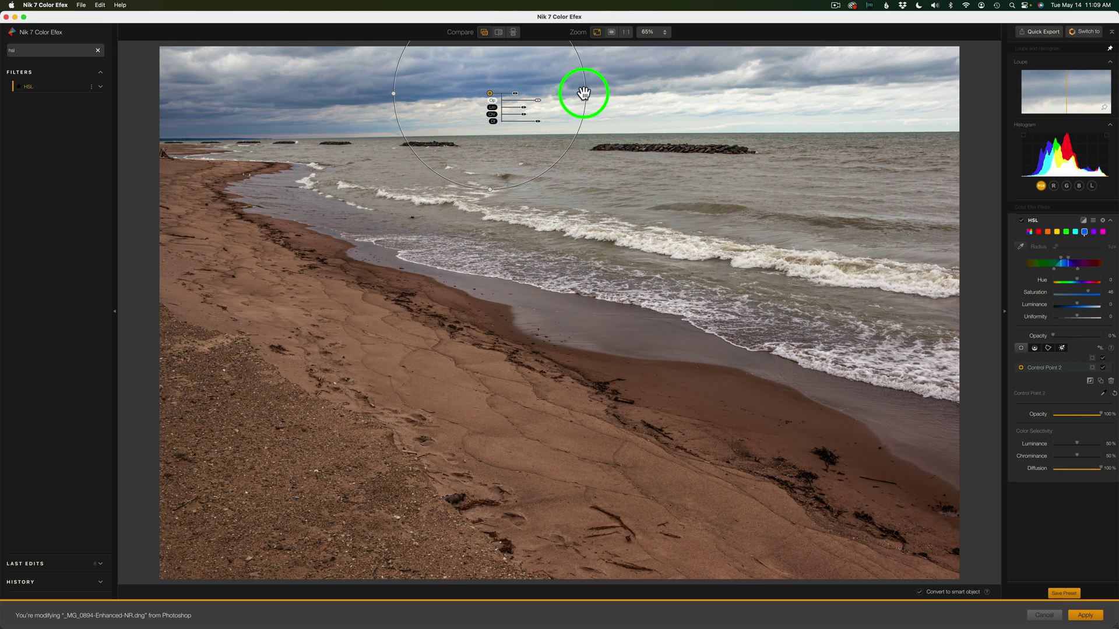
{"action": "left_click_drag", "start_coordinate": [584, 94], "coordinate": [804, 95]}
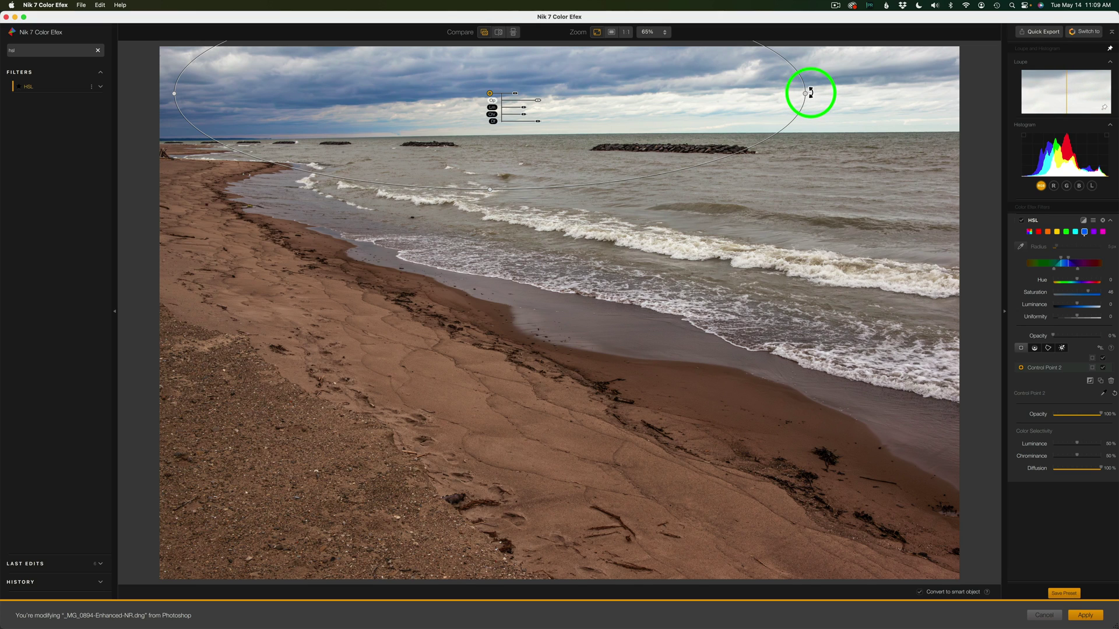
{"action": "left_click_drag", "start_coordinate": [810, 92], "coordinate": [926, 92]}
{"action": "left_click_drag", "start_coordinate": [954, 92], "coordinate": [995, 91]}
{"action": "mouse_move", "coordinate": [667, 159]}
{"action": "left_mouse_down"}
{"action": "mouse_move", "coordinate": [398, 170]}
{"action": "mouse_move", "coordinate": [489, 189]}
{"action": "mouse_move", "coordinate": [490, 146]}
{"action": "left_mouse_up"}
Step: Display the HSL filter's mask and shrink the control point's ellipse vertically so it ends at the horizon
{"action": "left_click", "coordinate": [1075, 224]}
{"action": "left_click_drag", "start_coordinate": [1078, 228], "coordinate": [1084, 226]}
{"action": "left_click", "coordinate": [1082, 220]}
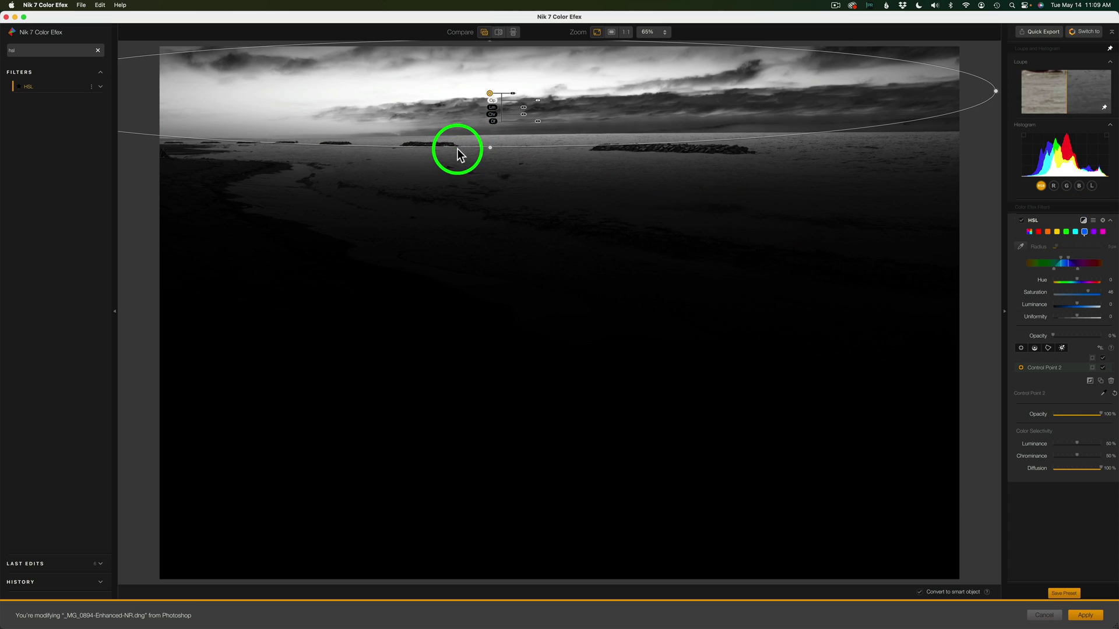
{"action": "left_click_drag", "start_coordinate": [489, 149], "coordinate": [486, 133]}
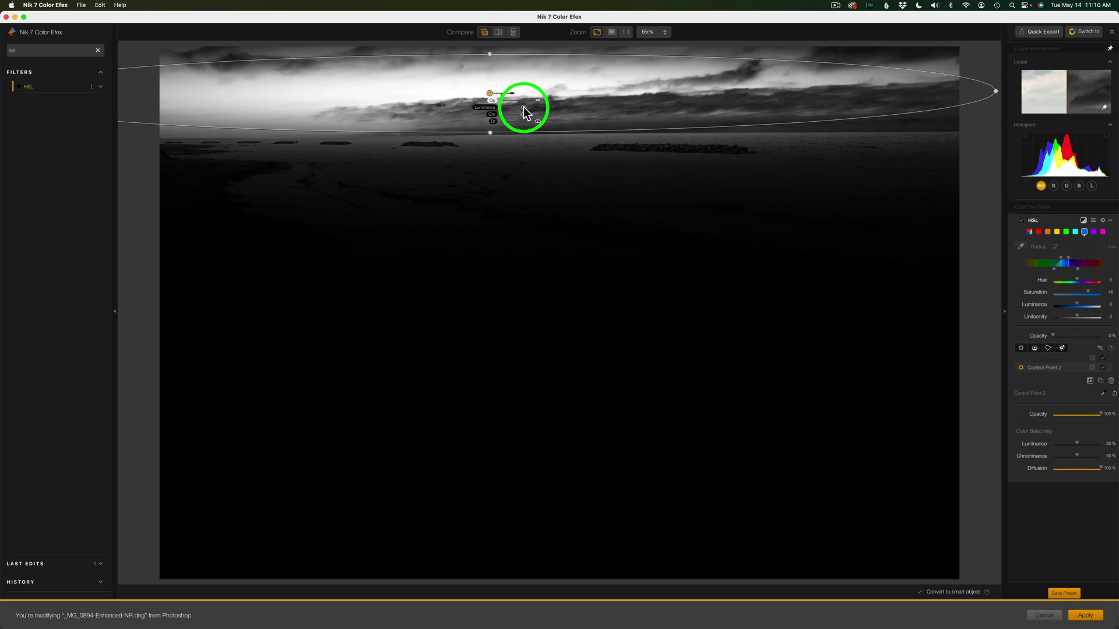
Step: Set the sky control point's luminance and chrominance selectivity to 0% and hide the filter mask
{"action": "left_click_drag", "start_coordinate": [523, 110], "coordinate": [493, 112]}
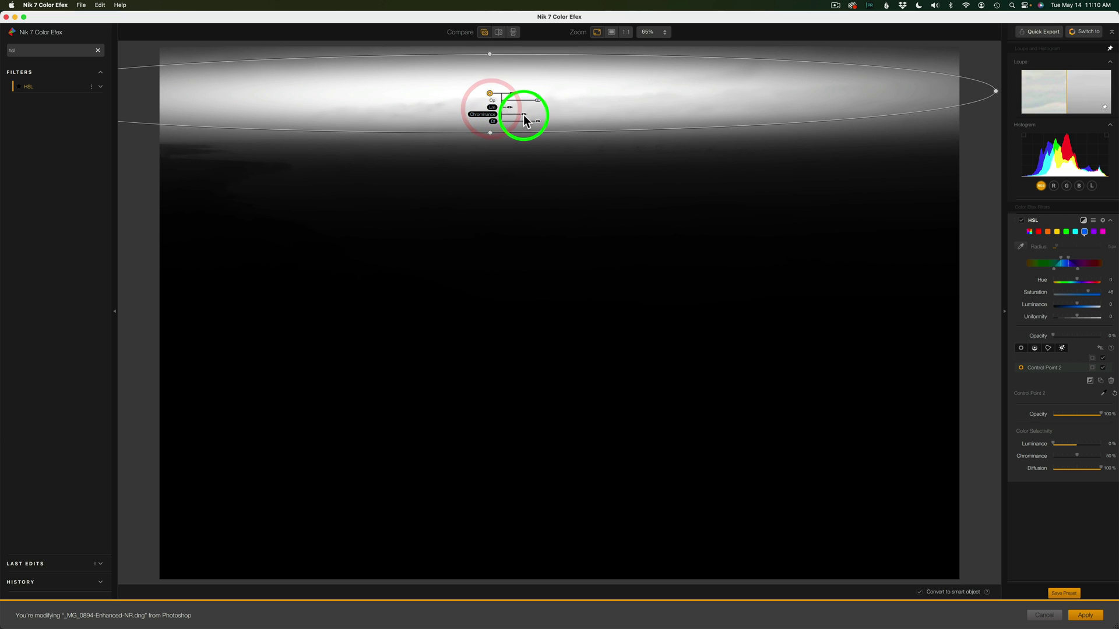
{"action": "left_click_drag", "start_coordinate": [523, 115], "coordinate": [486, 112]}
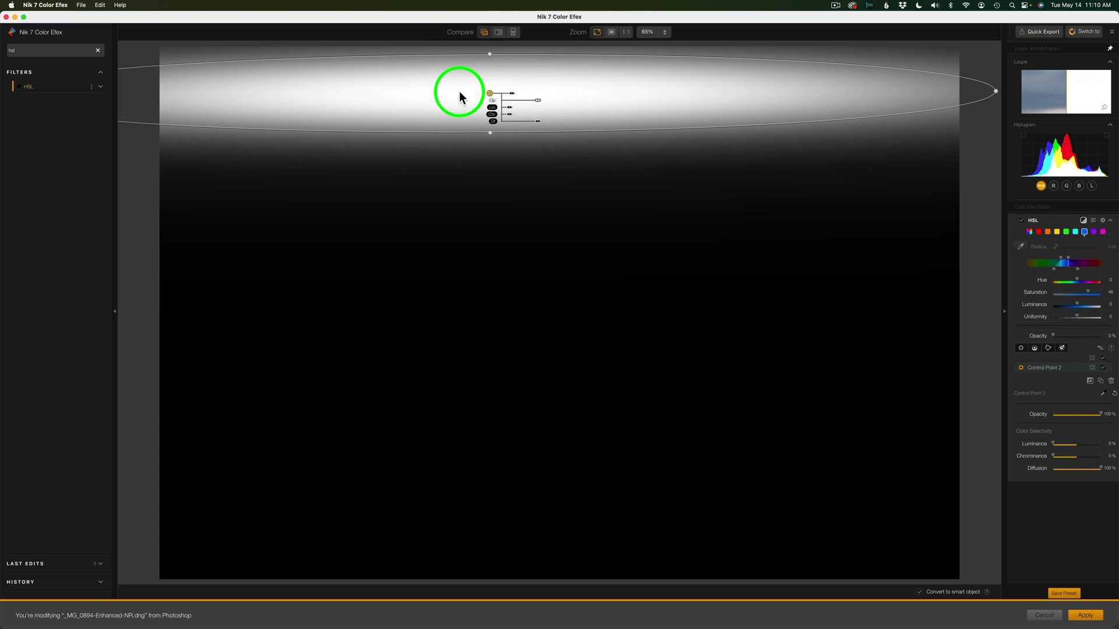
{"action": "left_click", "coordinate": [1083, 219]}
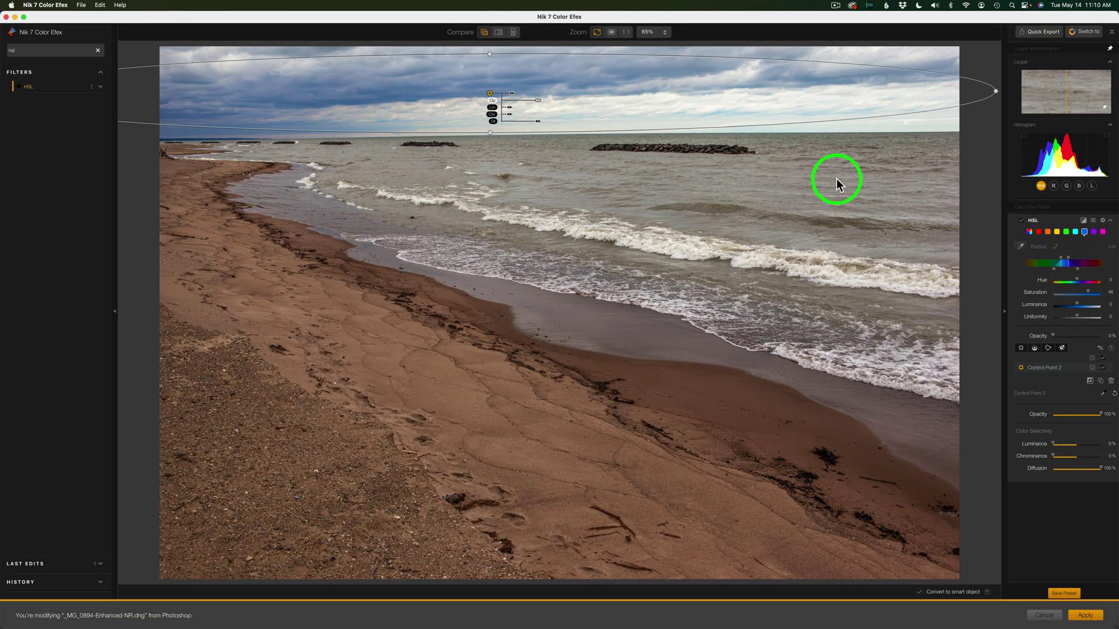
Step: Check the sky control point's mask against the photo and set the blue saturation to -10
{"action": "key", "text": "m"}
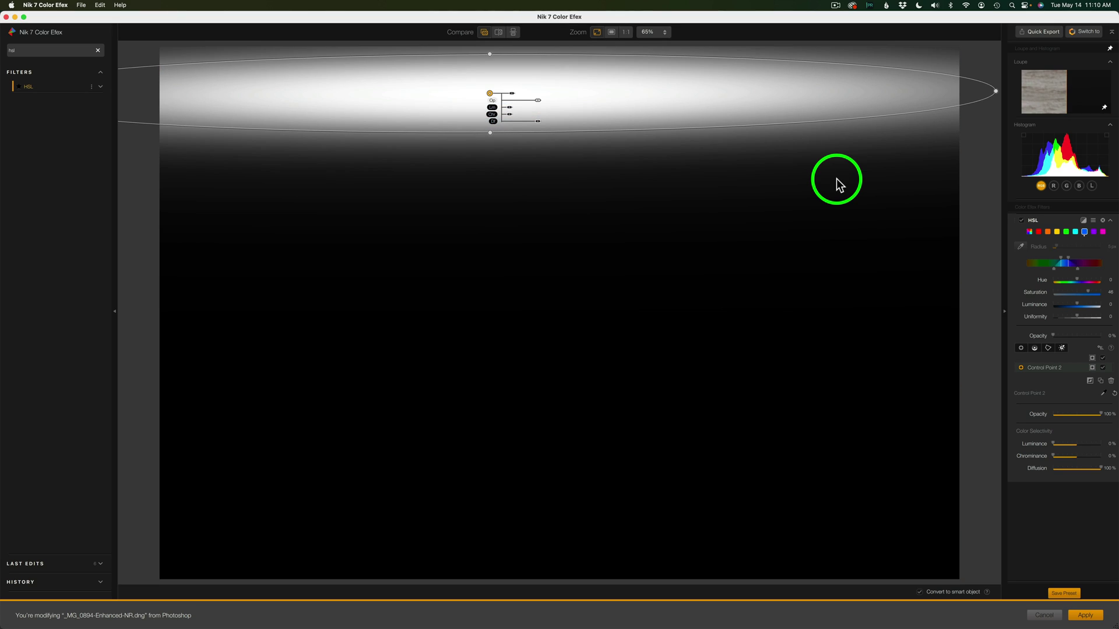
{"action": "key", "text": "m"}
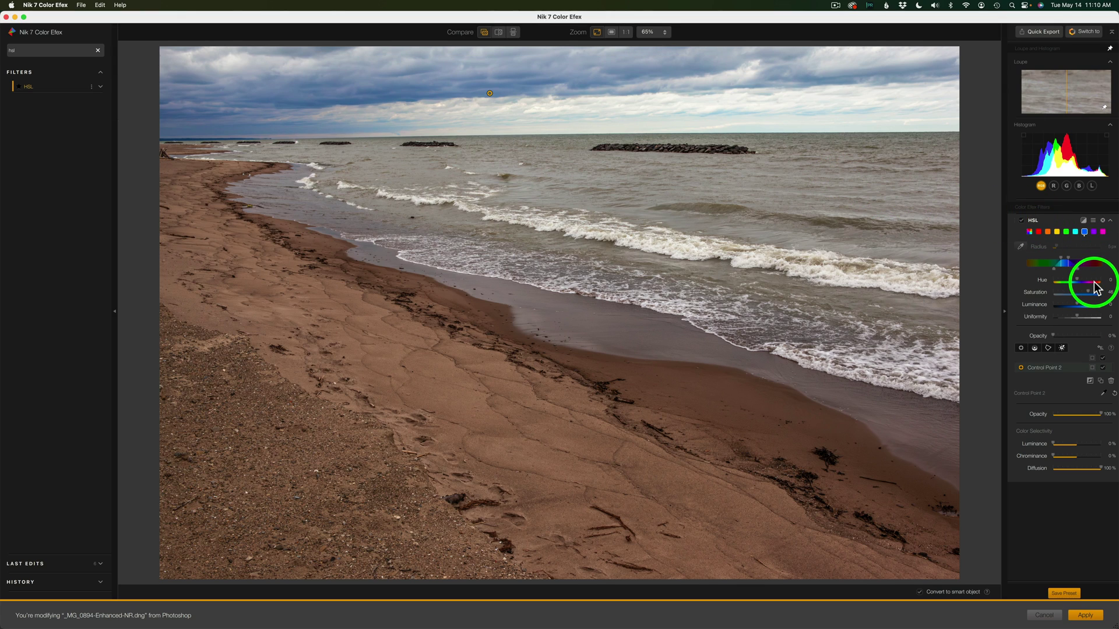
{"action": "left_click_drag", "start_coordinate": [1089, 296], "coordinate": [1073, 293]}
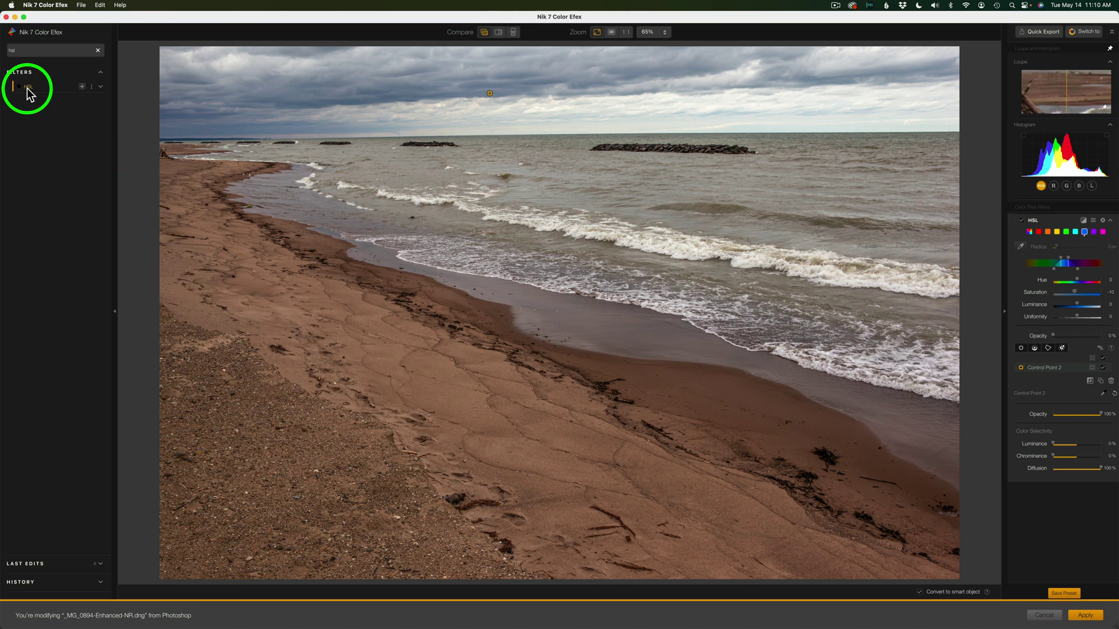
Step: Add a second HSL filter, targeting the orange sampled from the sand, and set its saturation to 28
{"action": "left_click", "coordinate": [82, 87]}
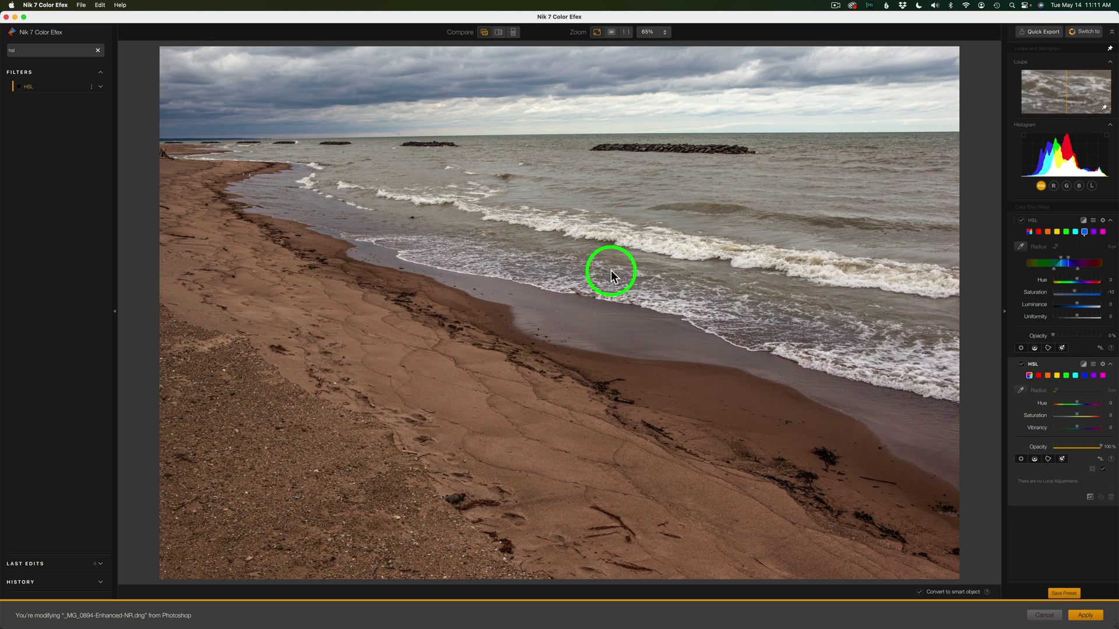
{"action": "left_click", "coordinate": [1020, 391]}
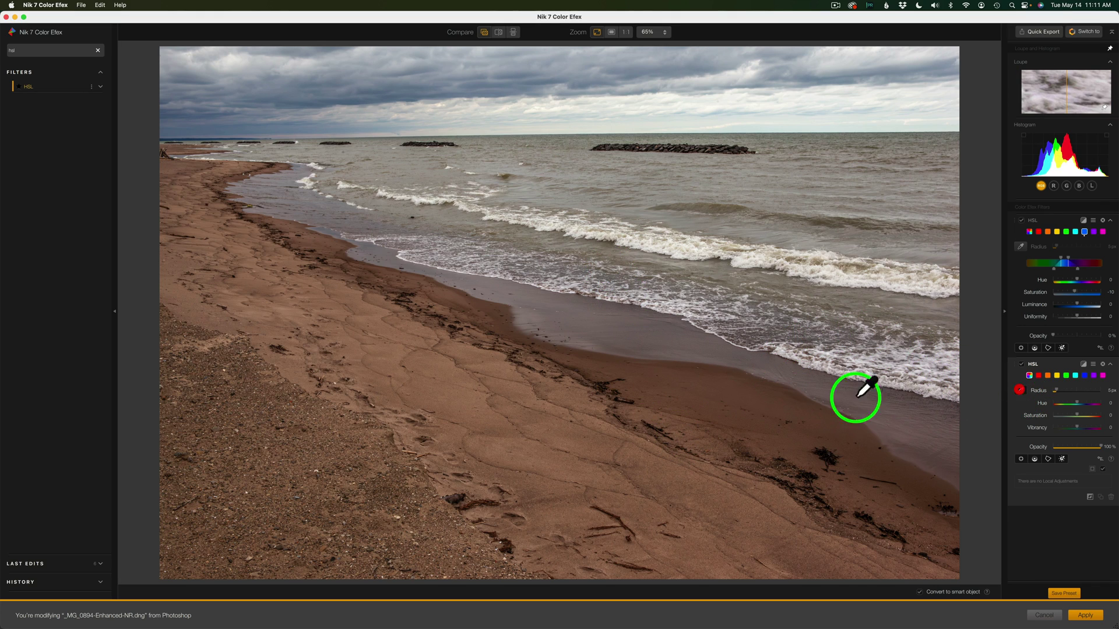
{"action": "left_click", "coordinate": [457, 394]}
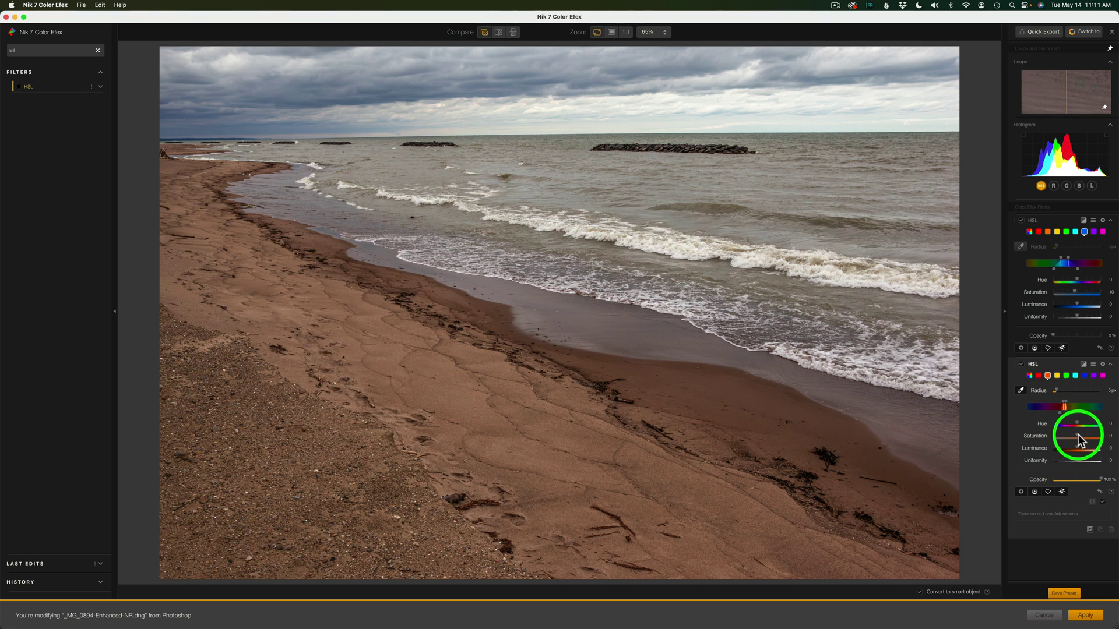
{"action": "left_click_drag", "start_coordinate": [1076, 441], "coordinate": [1084, 443]}
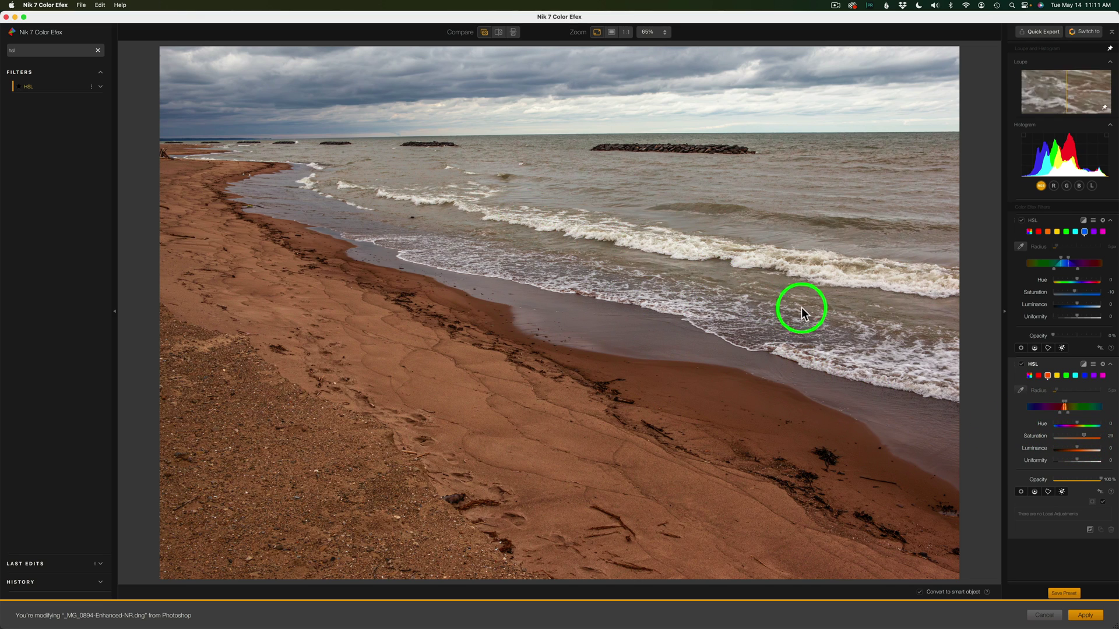
Step: Protect the water with a negative control point stretched diagonally along the shoreline, and set the orange saturation to 34
{"action": "left_click", "coordinate": [1022, 492]}
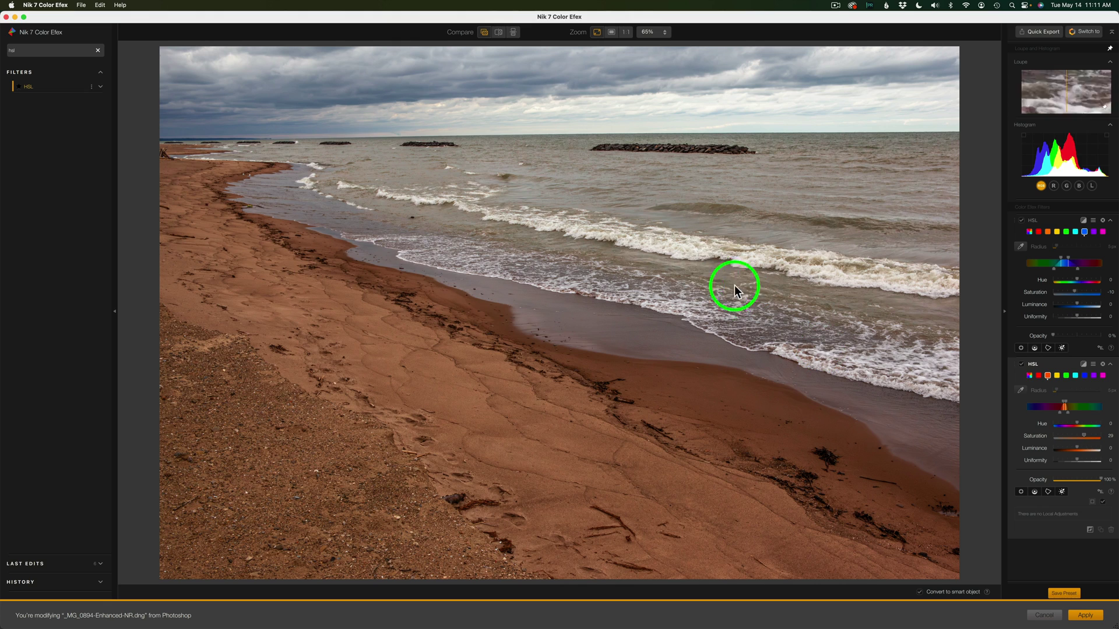
{"action": "left_click", "coordinate": [1022, 492]}
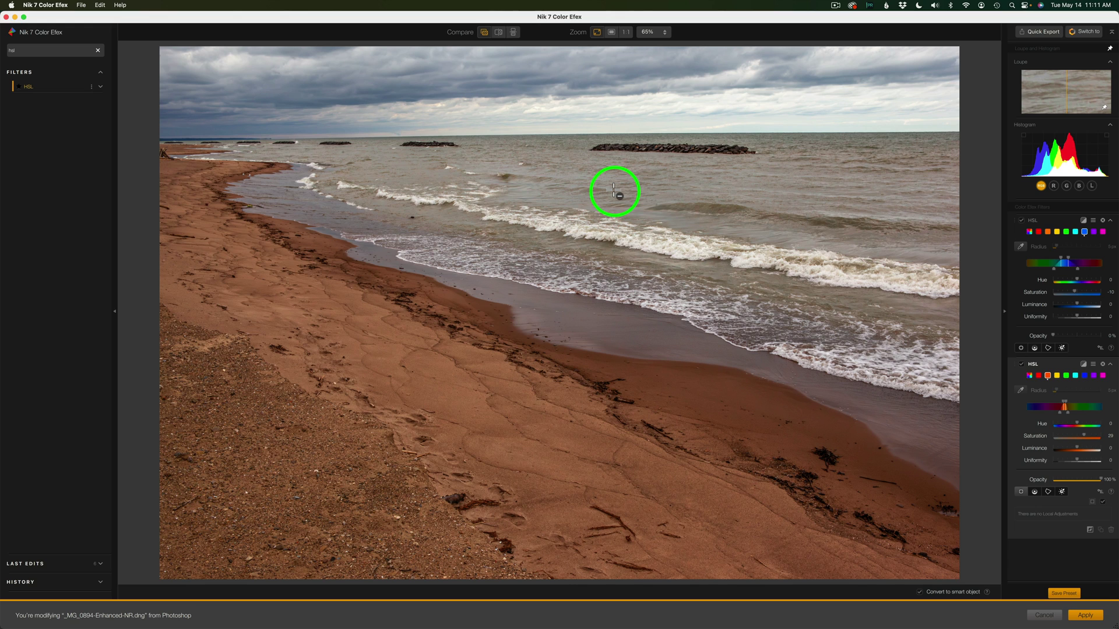
{"action": "left_click", "coordinate": [614, 191]}
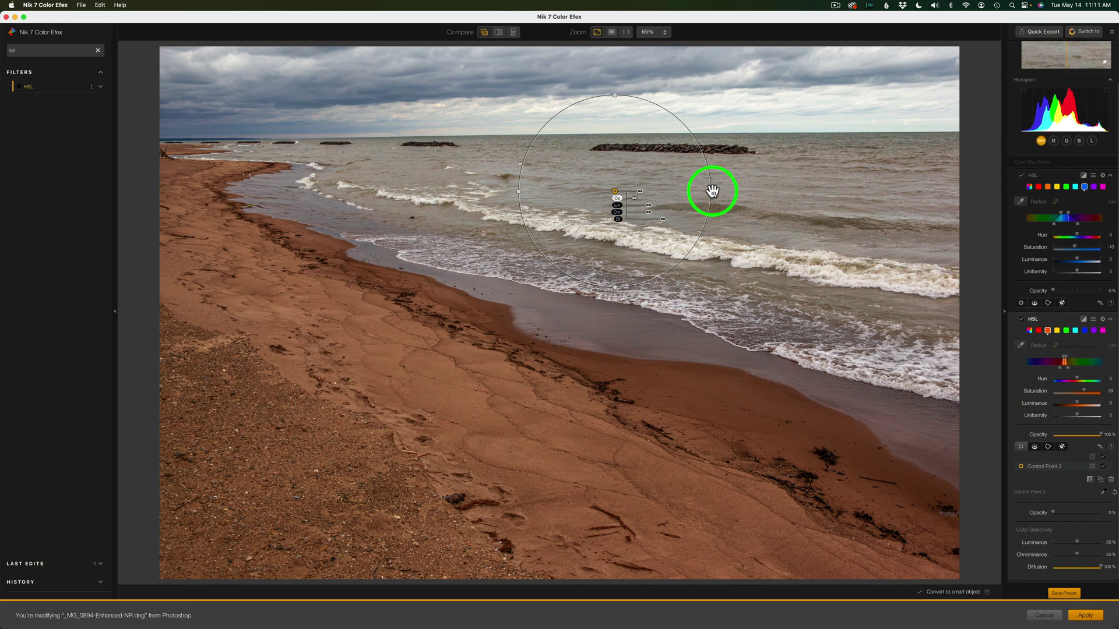
{"action": "left_click_drag", "start_coordinate": [711, 192], "coordinate": [950, 285]}
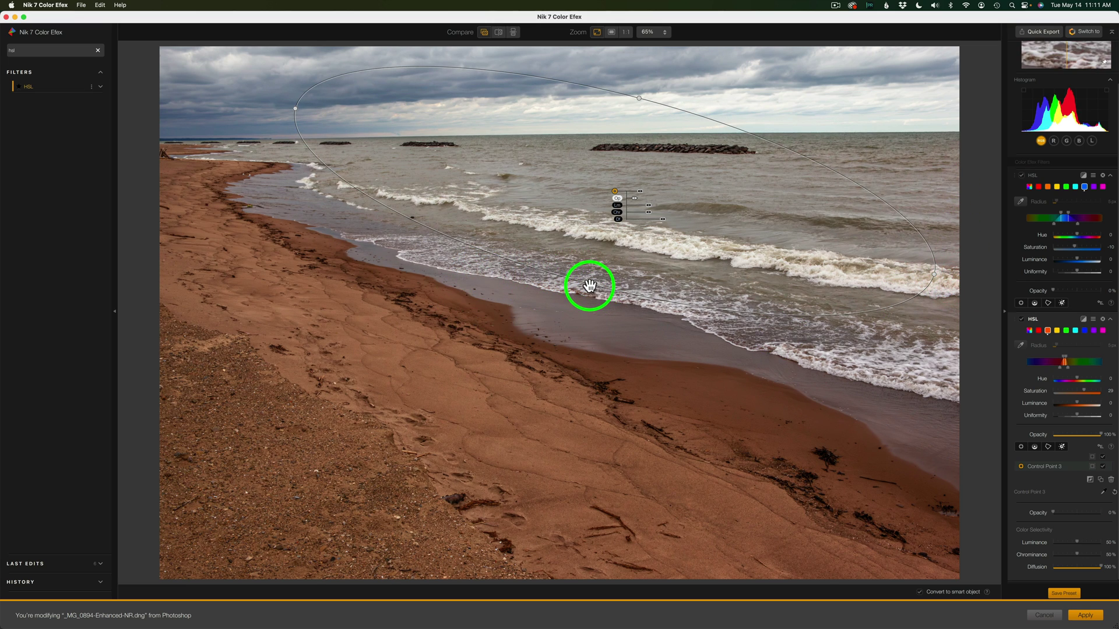
{"action": "left_click_drag", "start_coordinate": [587, 286], "coordinate": [562, 313]}
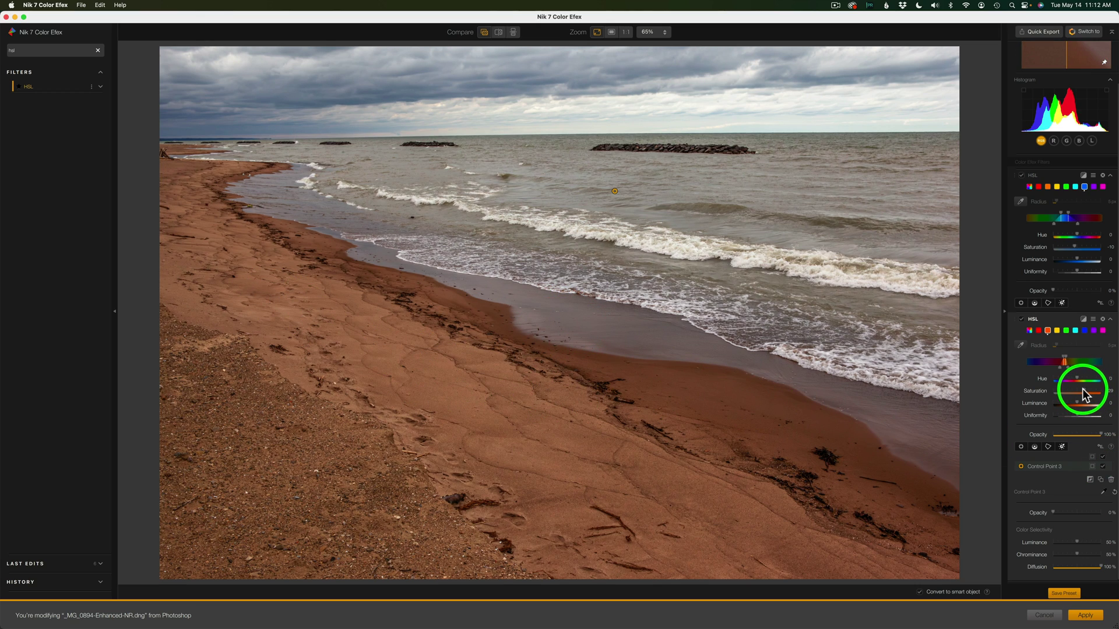
{"action": "left_click_drag", "start_coordinate": [1083, 395], "coordinate": [1089, 396]}
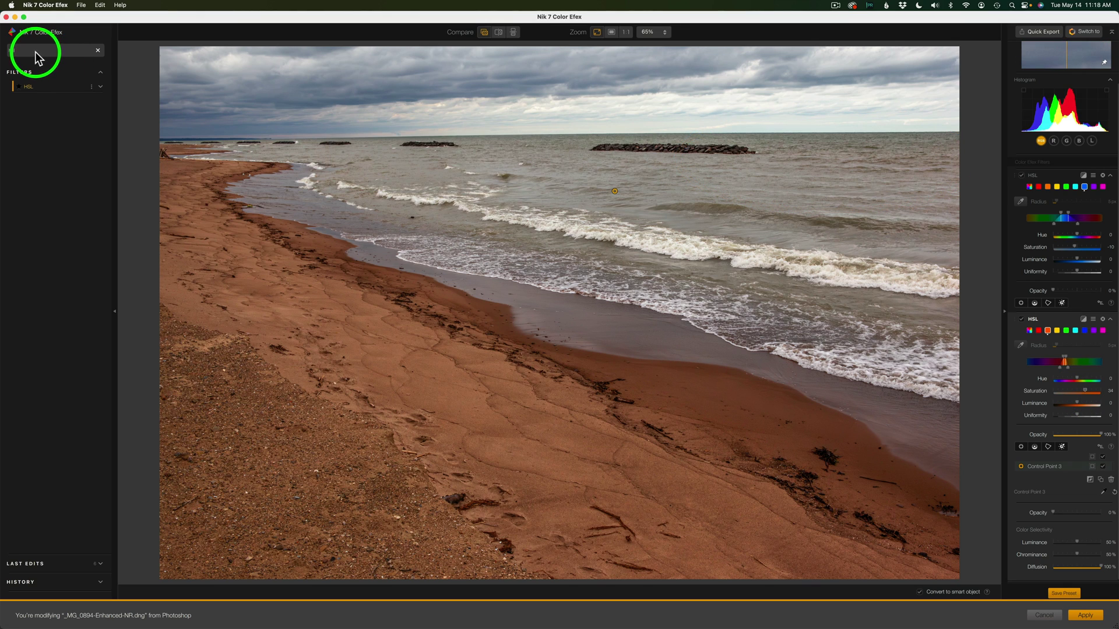
Step: Clear the filter search and add the Global Adjustments filter from the Viveza category
{"action": "left_click", "coordinate": [98, 51]}
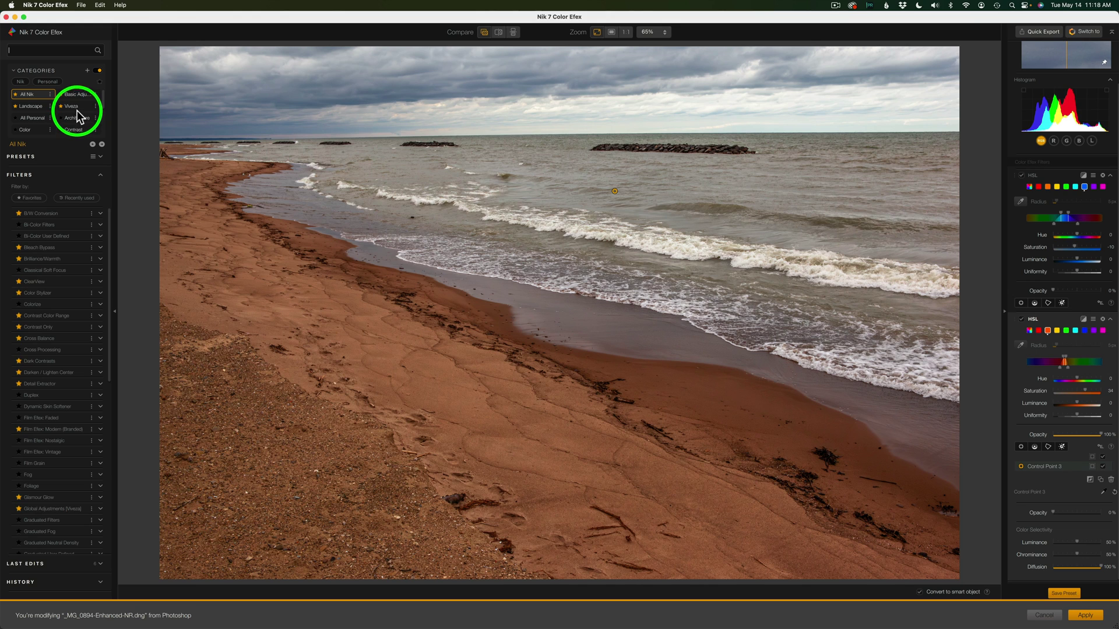
{"action": "left_click", "coordinate": [72, 107]}
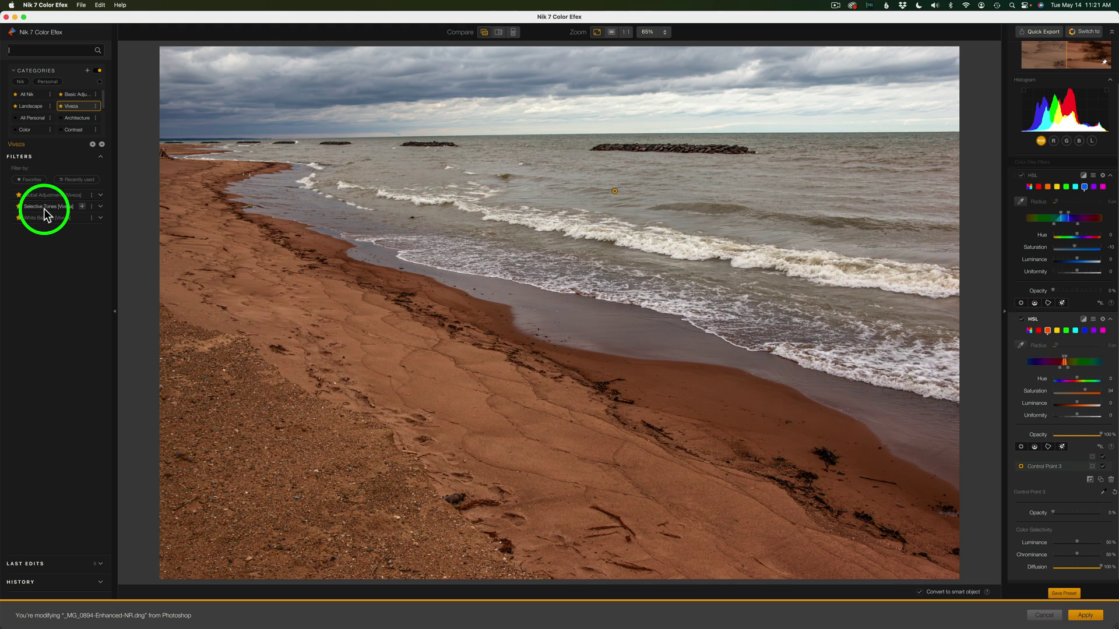
{"action": "left_click", "coordinate": [83, 194]}
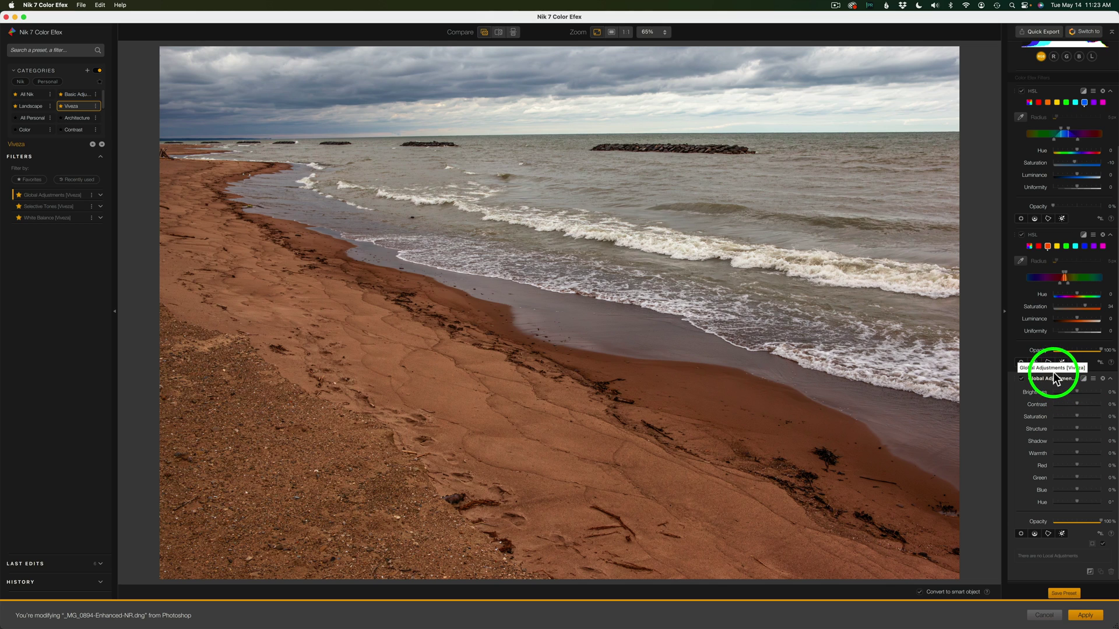
{"action": "left_click_drag", "start_coordinate": [1050, 380], "coordinate": [1040, 225]}
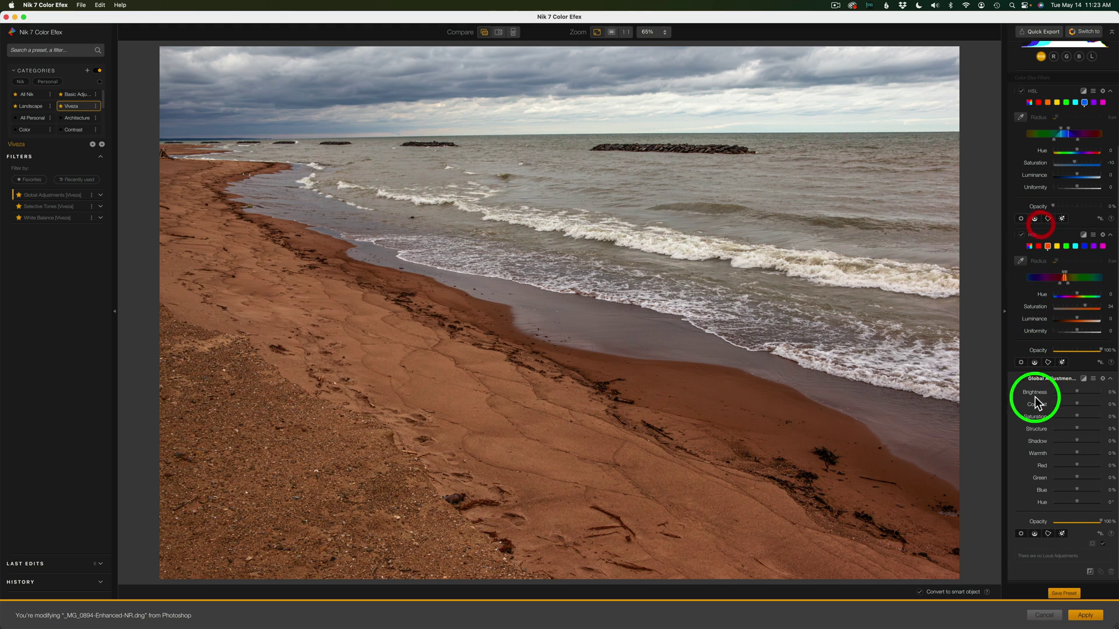
Step: Draw a closed control polygon around the dark gravel area in the photo's lower-left corner for the Global Adjustments filter
{"action": "left_click", "coordinate": [1048, 534]}
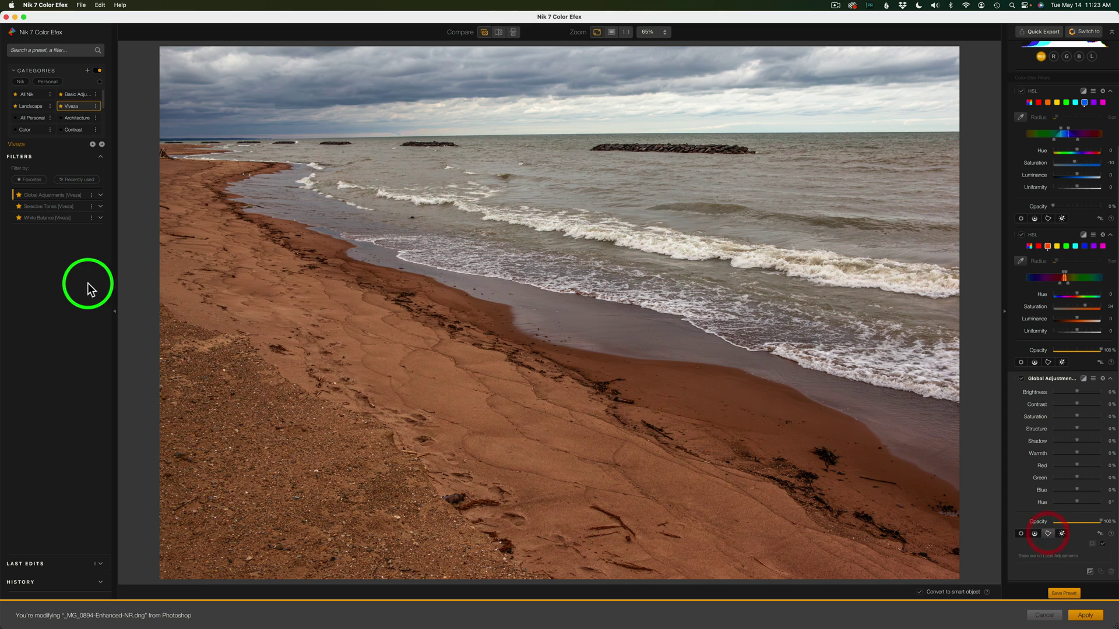
{"action": "left_click", "coordinate": [160, 302]}
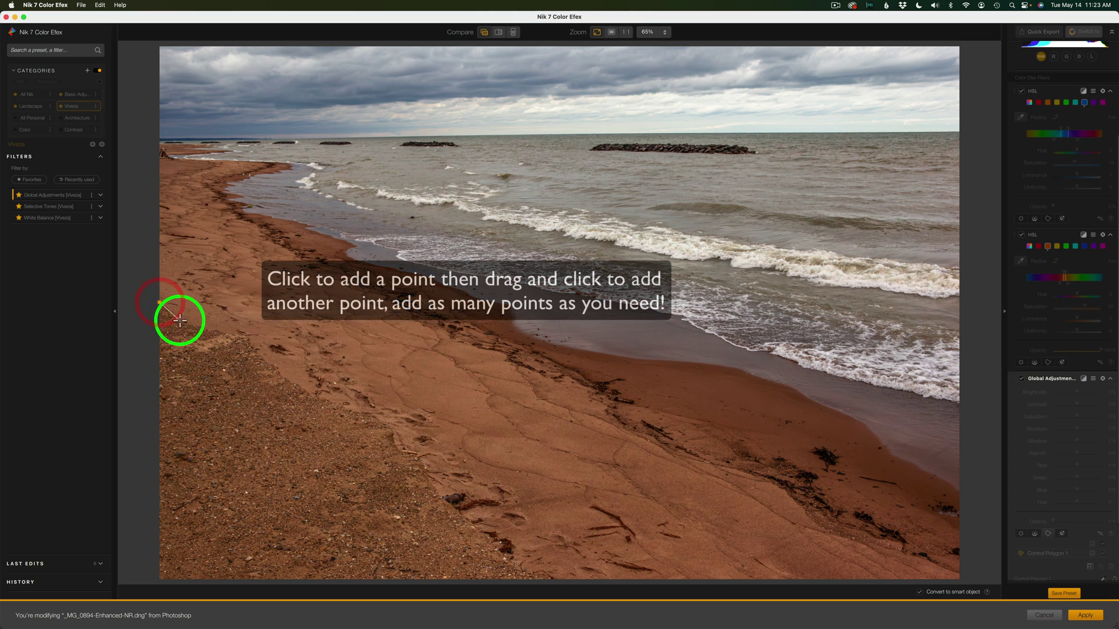
{"action": "left_click", "coordinate": [180, 321]}
{"action": "left_click", "coordinate": [227, 335]}
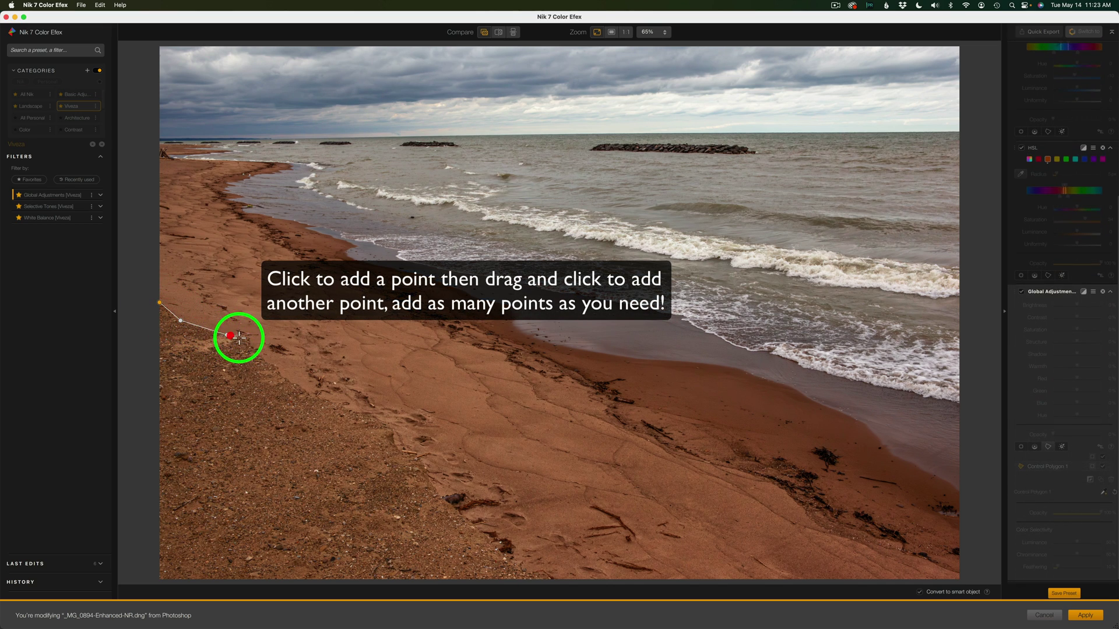
{"action": "left_click", "coordinate": [260, 359]}
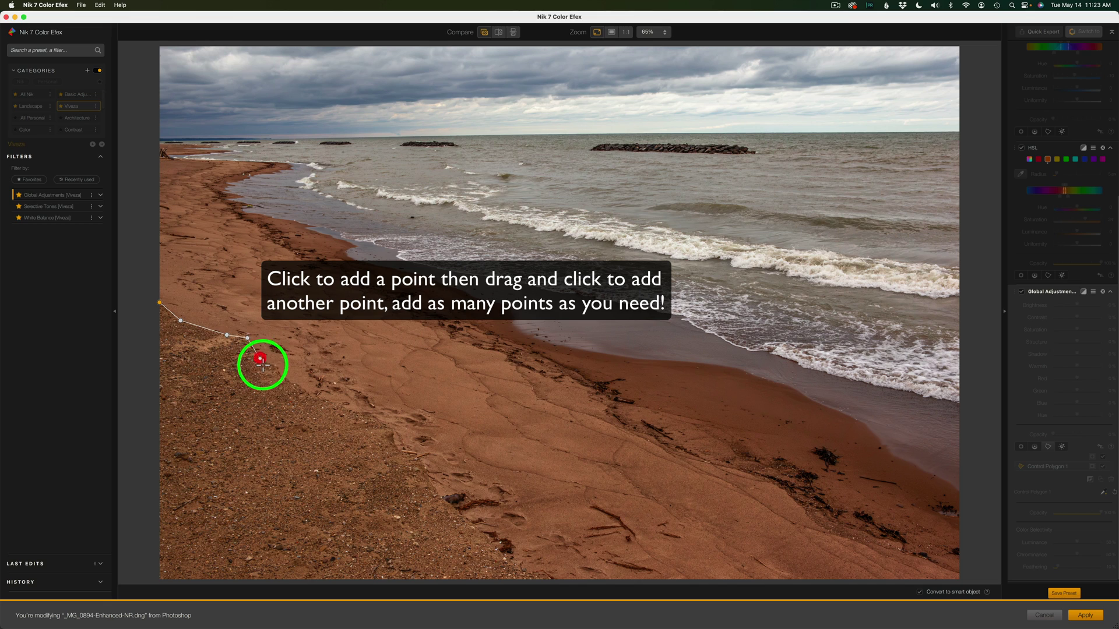
{"action": "left_click", "coordinate": [279, 368]}
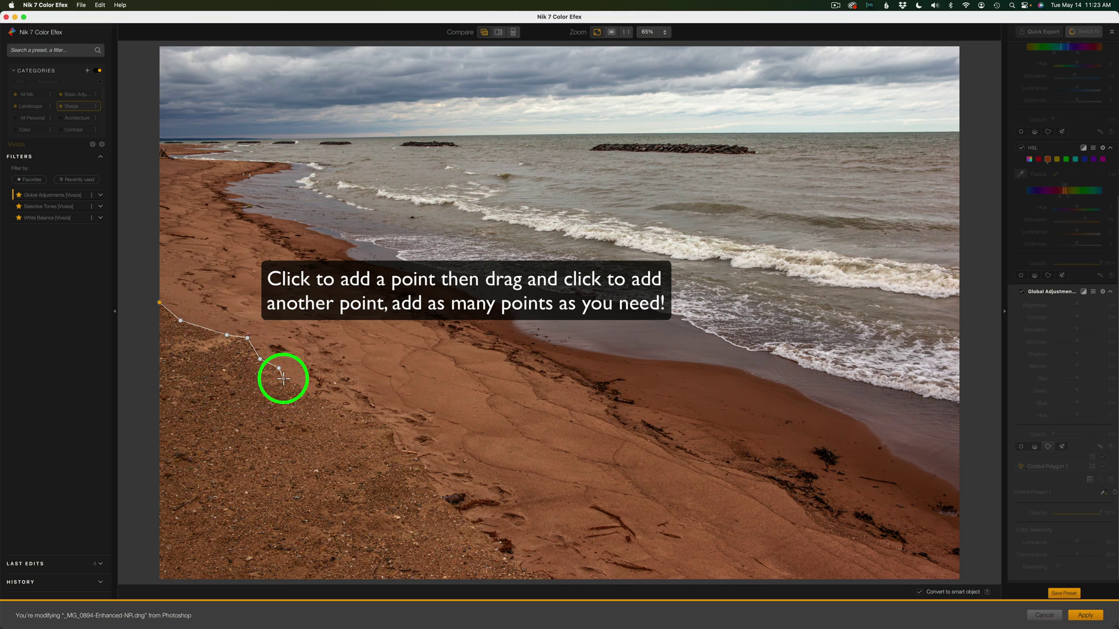
{"action": "left_click", "coordinate": [283, 378]}
{"action": "left_click", "coordinate": [300, 385]}
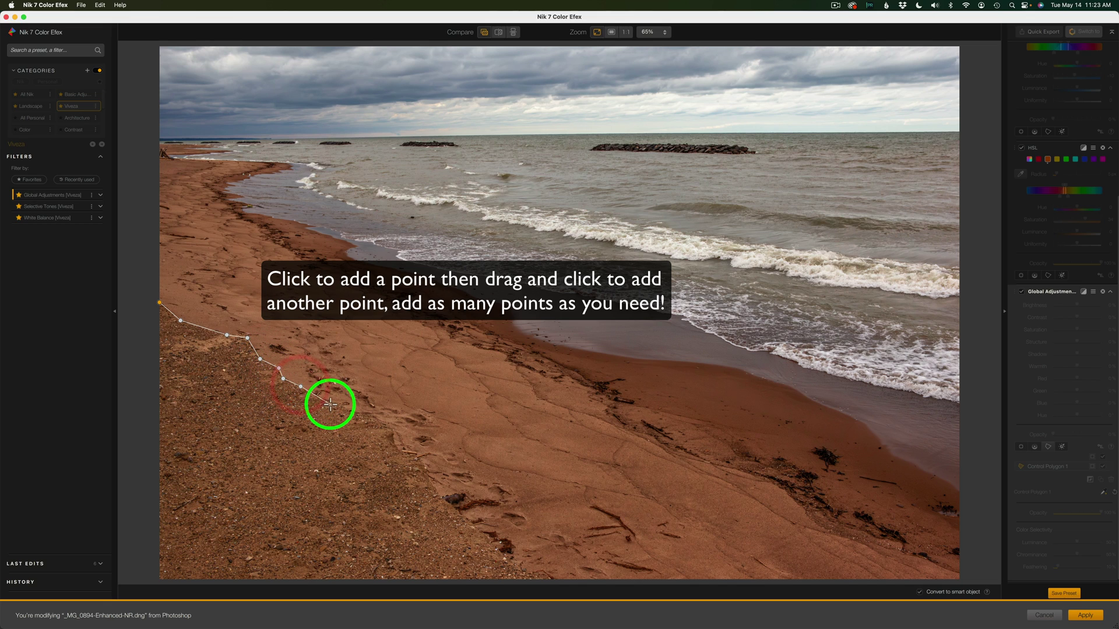
{"action": "left_click", "coordinate": [332, 404]}
{"action": "left_click", "coordinate": [373, 417]}
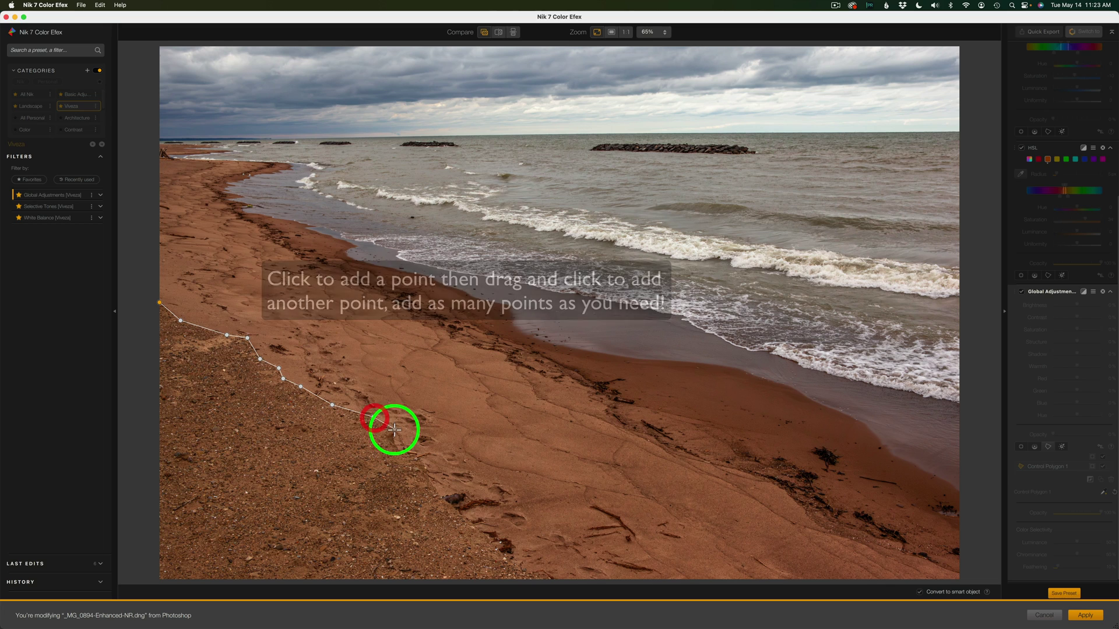
{"action": "left_click", "coordinate": [395, 430]}
{"action": "left_click", "coordinate": [396, 449]}
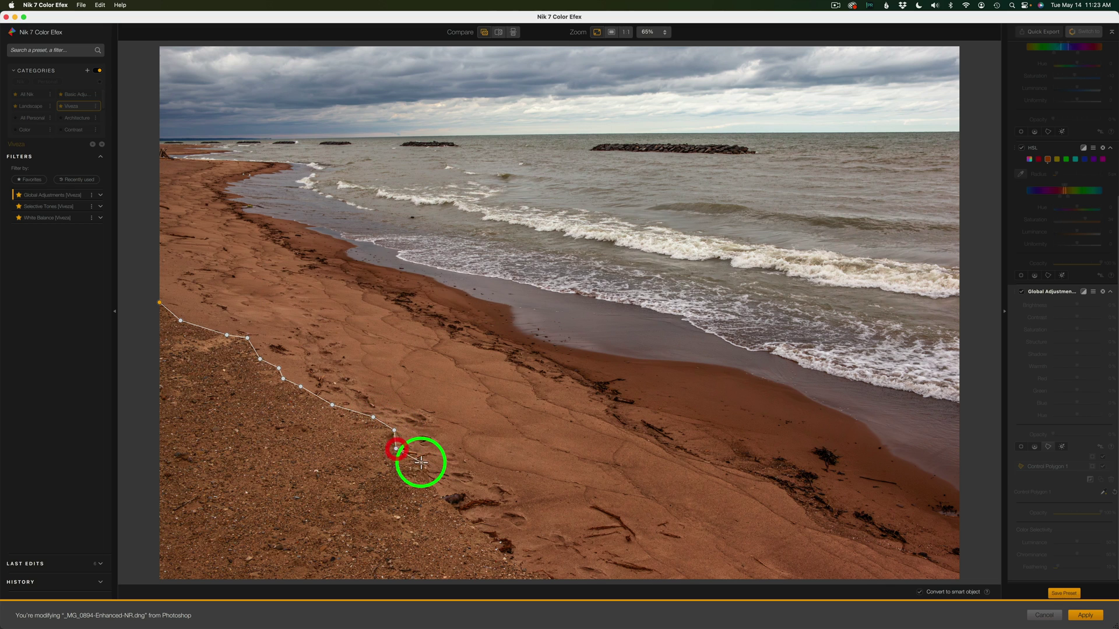
{"action": "left_click", "coordinate": [421, 462]}
{"action": "left_click", "coordinate": [436, 493]}
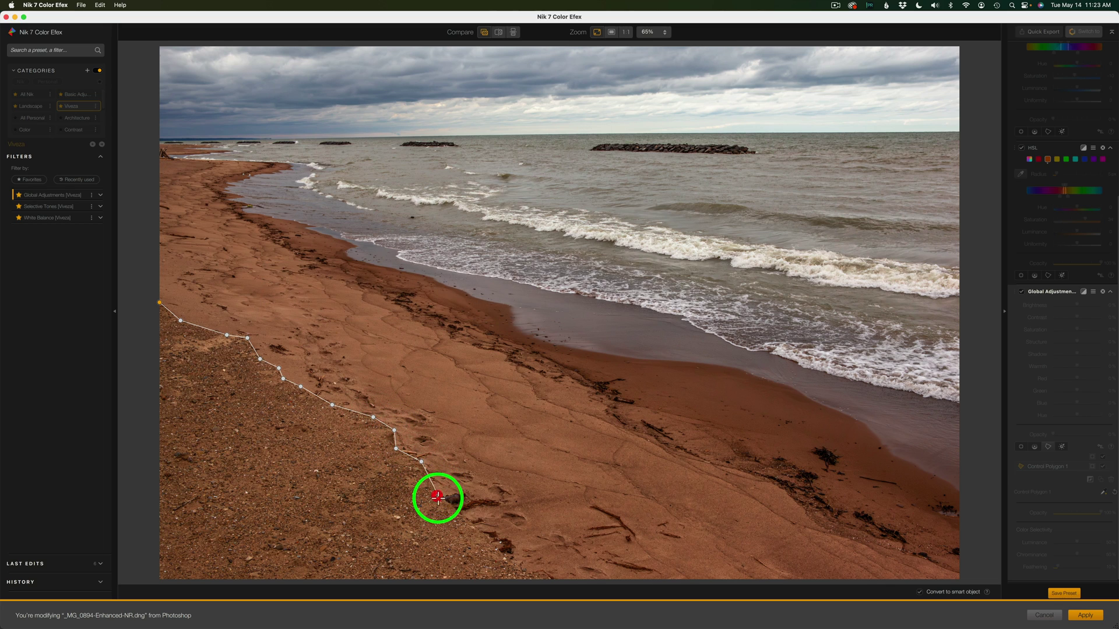
{"action": "left_click", "coordinate": [452, 505]}
{"action": "left_click", "coordinate": [476, 529]}
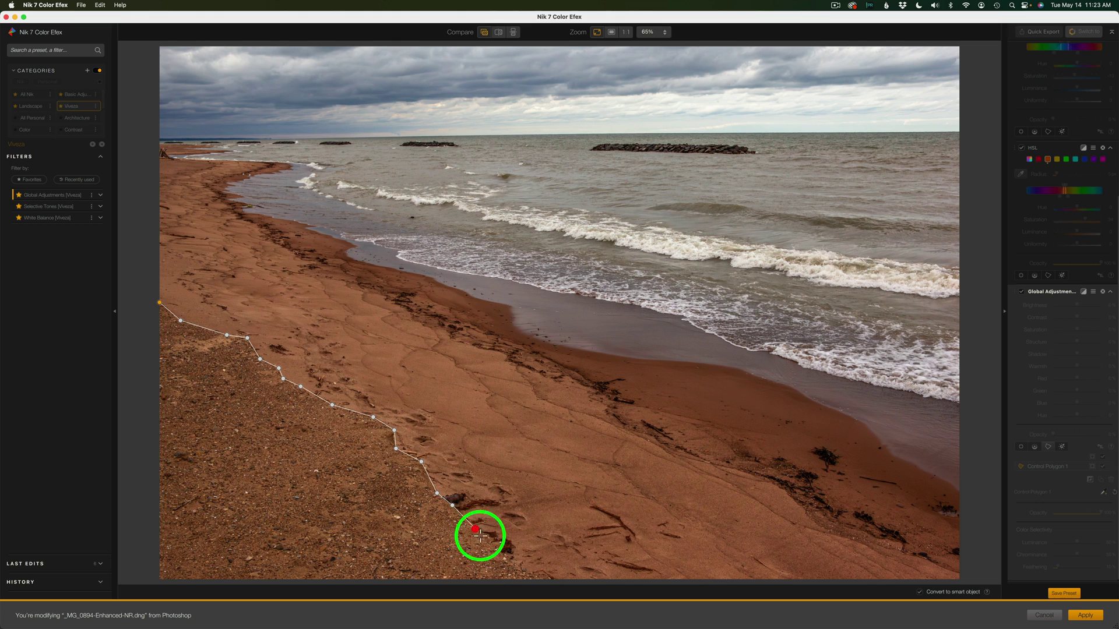
{"action": "left_click", "coordinate": [494, 547]}
{"action": "left_click", "coordinate": [514, 565]}
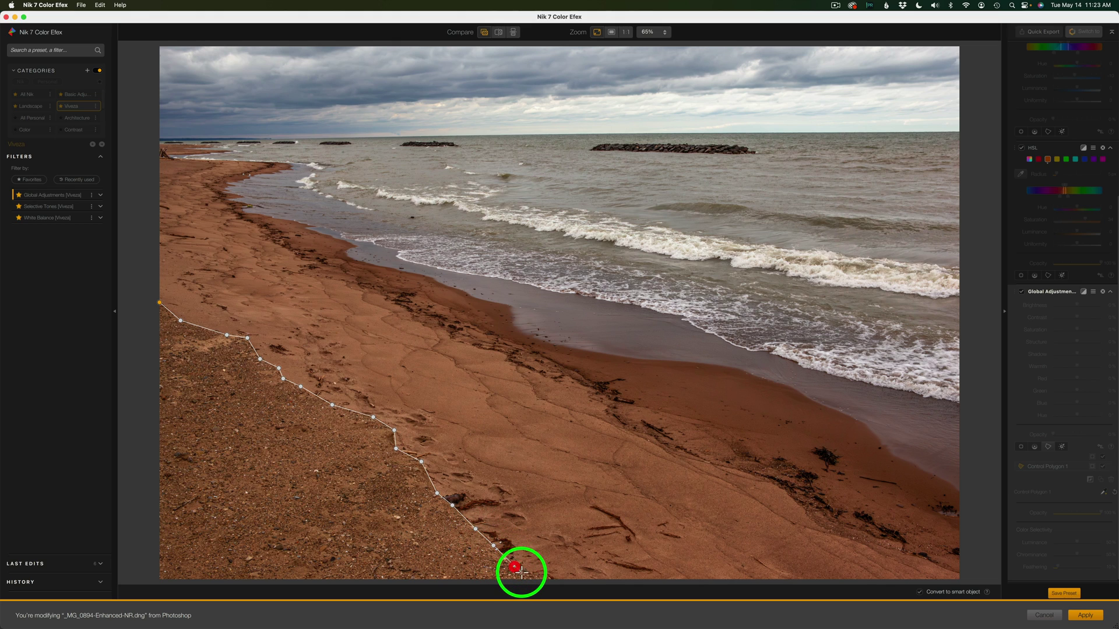
{"action": "left_click", "coordinate": [546, 574]}
{"action": "left_click", "coordinate": [546, 582]}
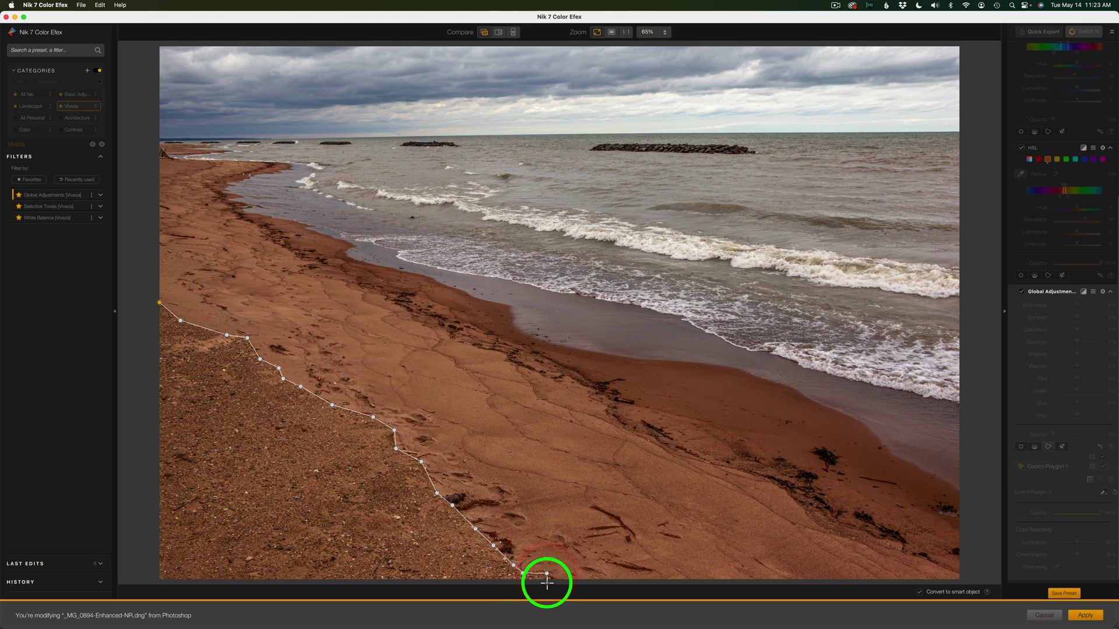
{"action": "left_click", "coordinate": [144, 582]}
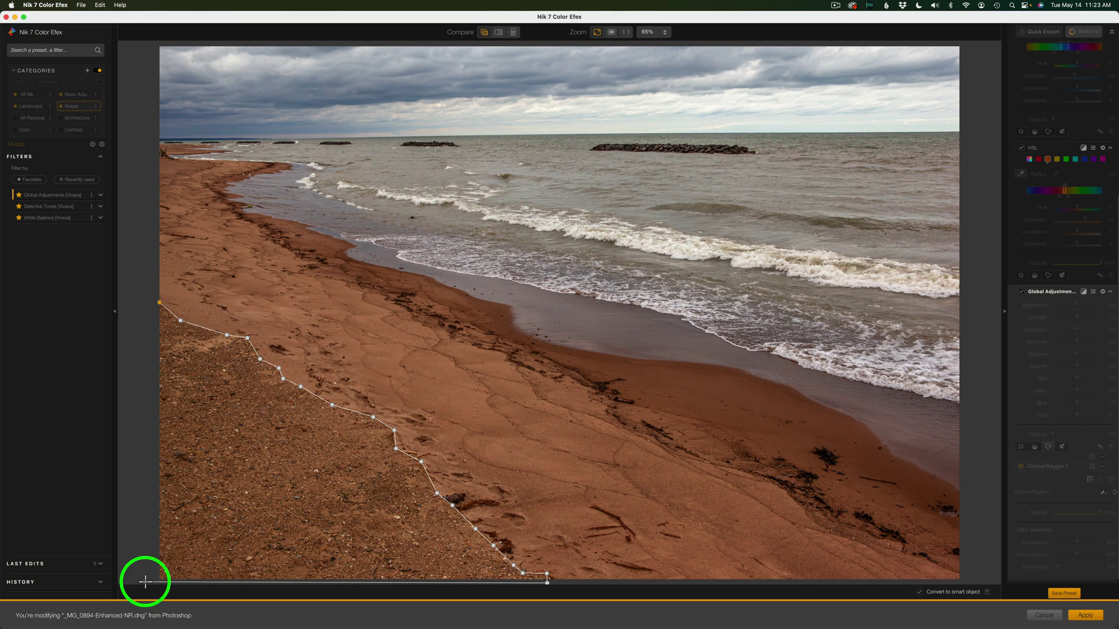
{"action": "left_click", "coordinate": [149, 301]}
{"action": "left_click", "coordinate": [159, 303]}
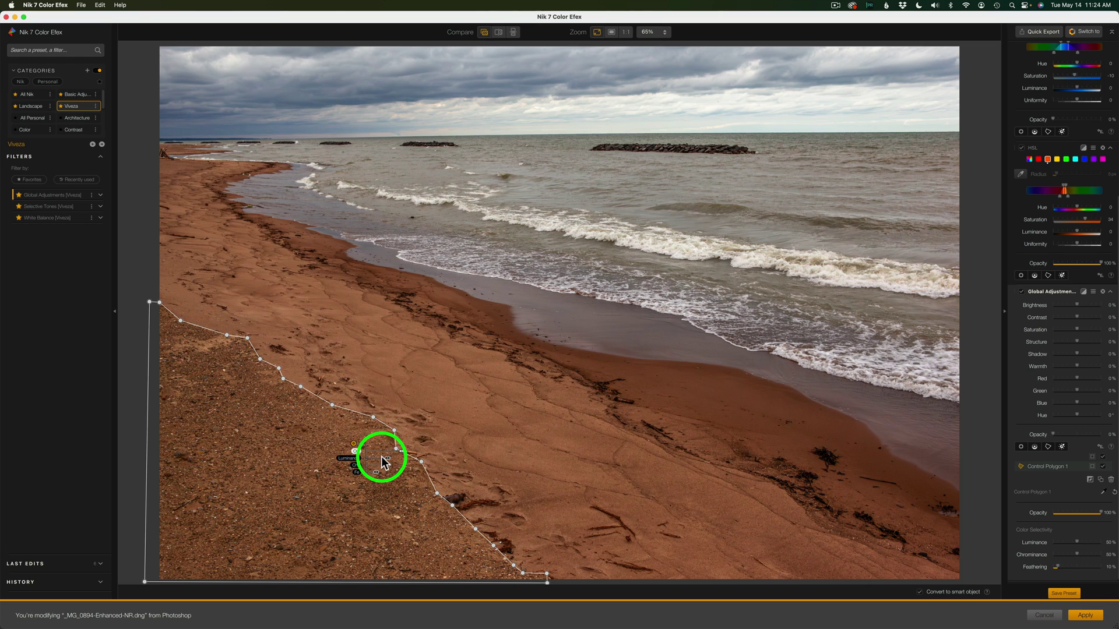
Step: Set the gravel polygon's luminance and chrominance selectivity to 0%, and slightly reduce its feathering while viewing the mask
{"action": "left_click_drag", "start_coordinate": [387, 463], "coordinate": [357, 464]}
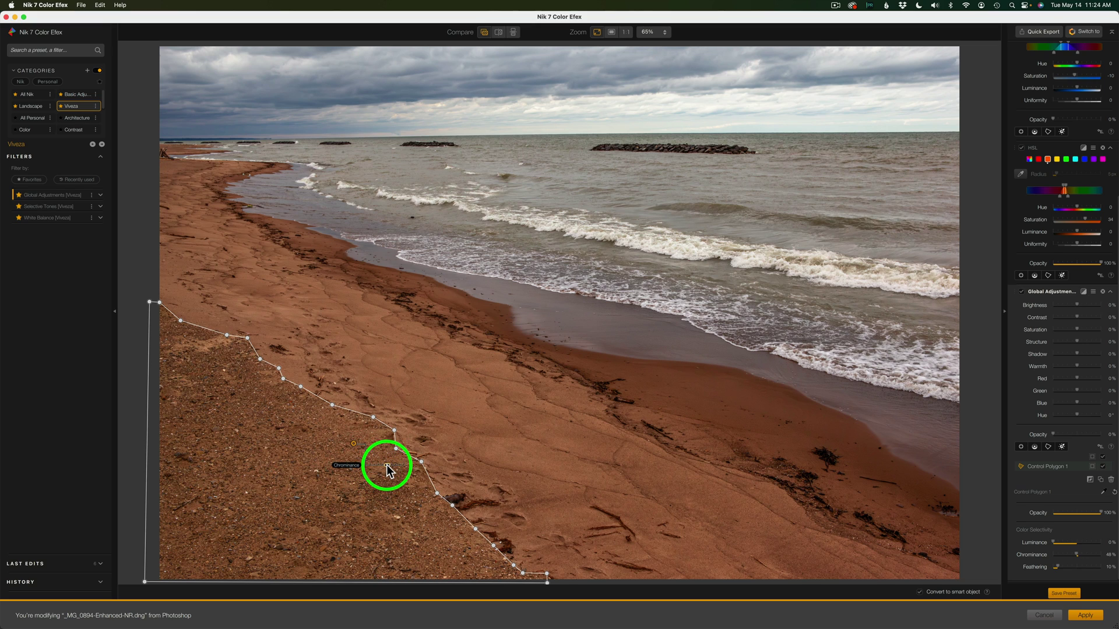
{"action": "left_click_drag", "start_coordinate": [387, 466], "coordinate": [347, 465]}
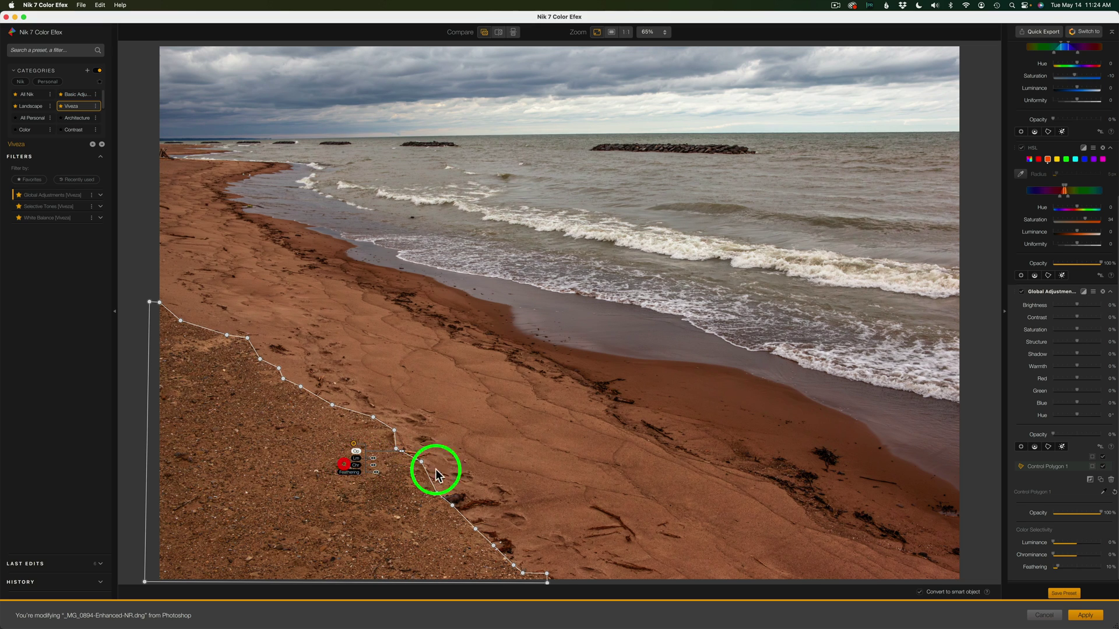
{"action": "left_click_drag", "start_coordinate": [436, 476], "coordinate": [437, 493]}
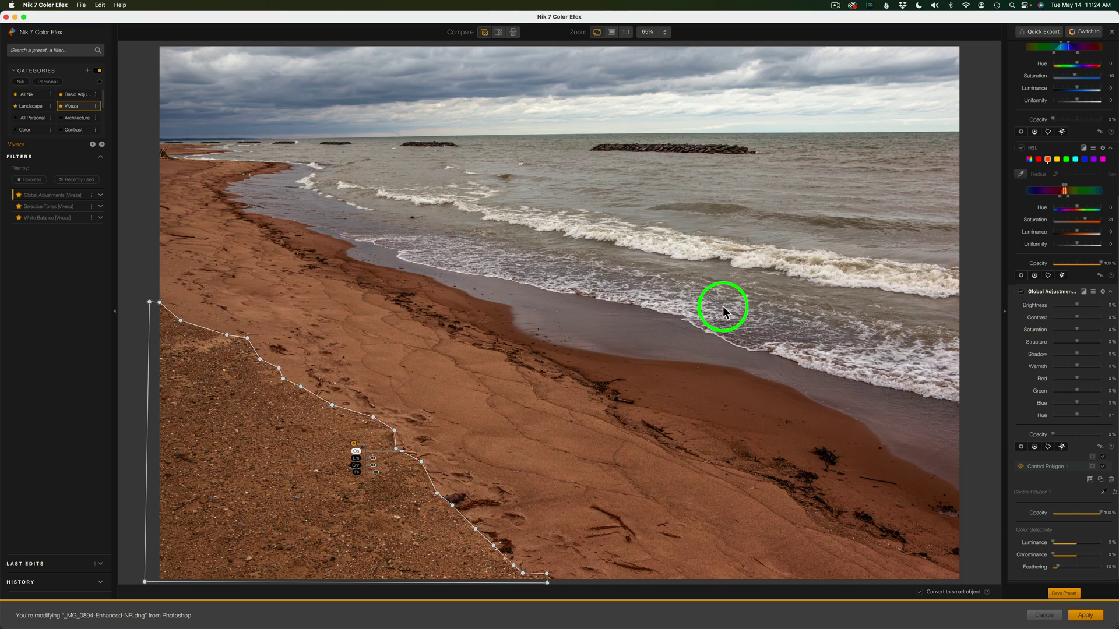
{"action": "key", "text": "m"}
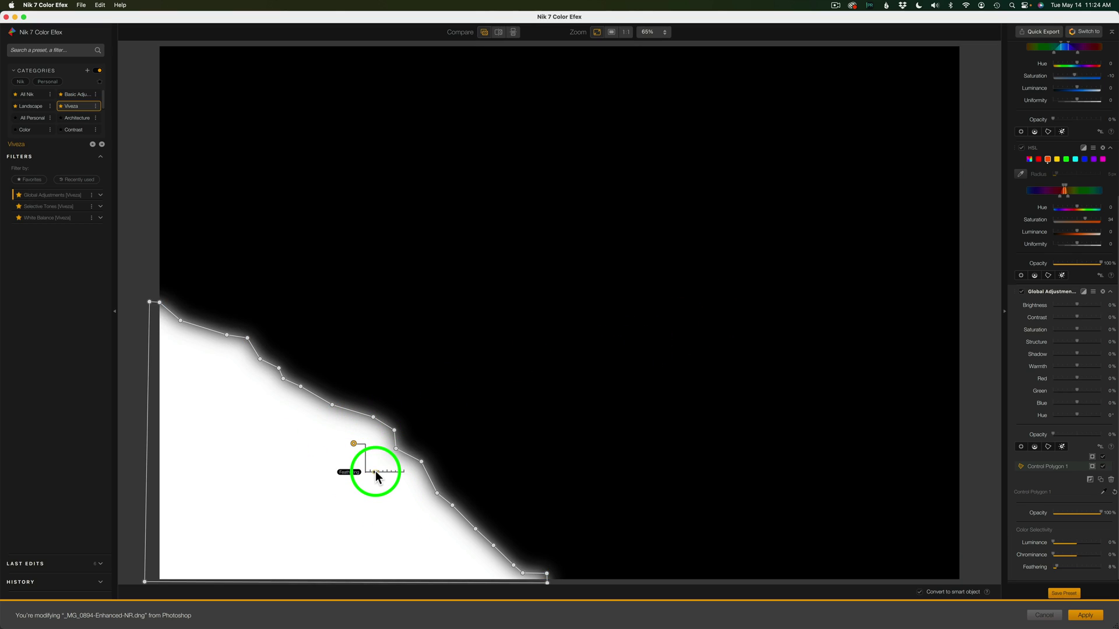
{"action": "mouse_move", "coordinate": [375, 471]}
{"action": "left_mouse_down"}
{"action": "mouse_move", "coordinate": [394, 473]}
{"action": "mouse_move", "coordinate": [376, 476]}
{"action": "left_mouse_up"}
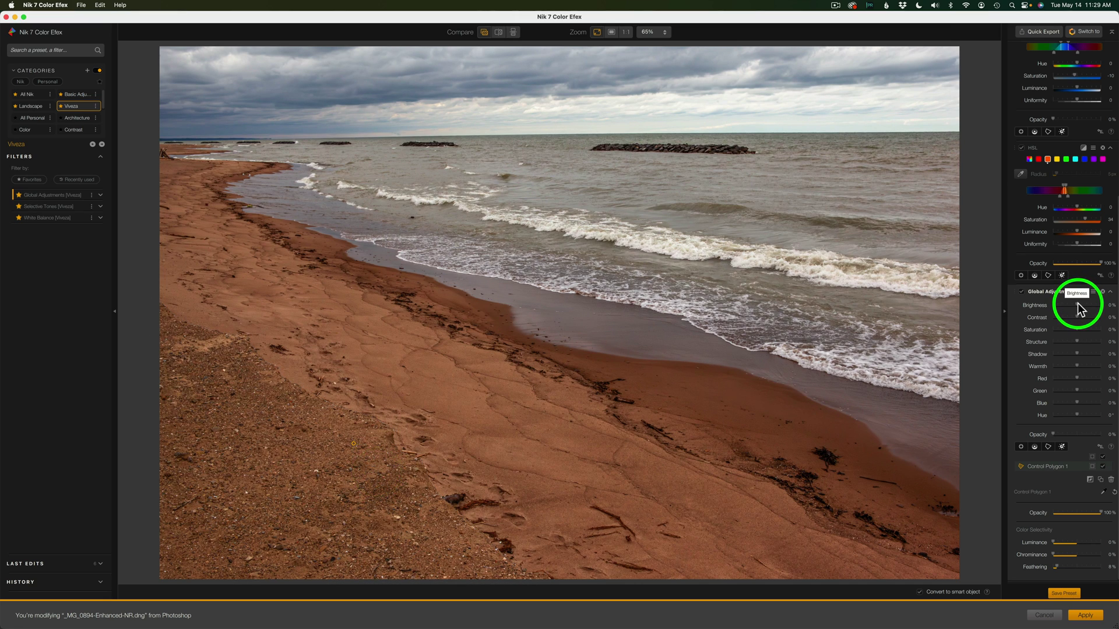
Step: Darken and desaturate the gravel area by setting brightness to -33% and saturation to -30%
{"action": "left_click_drag", "start_coordinate": [1077, 304], "coordinate": [1071, 303]}
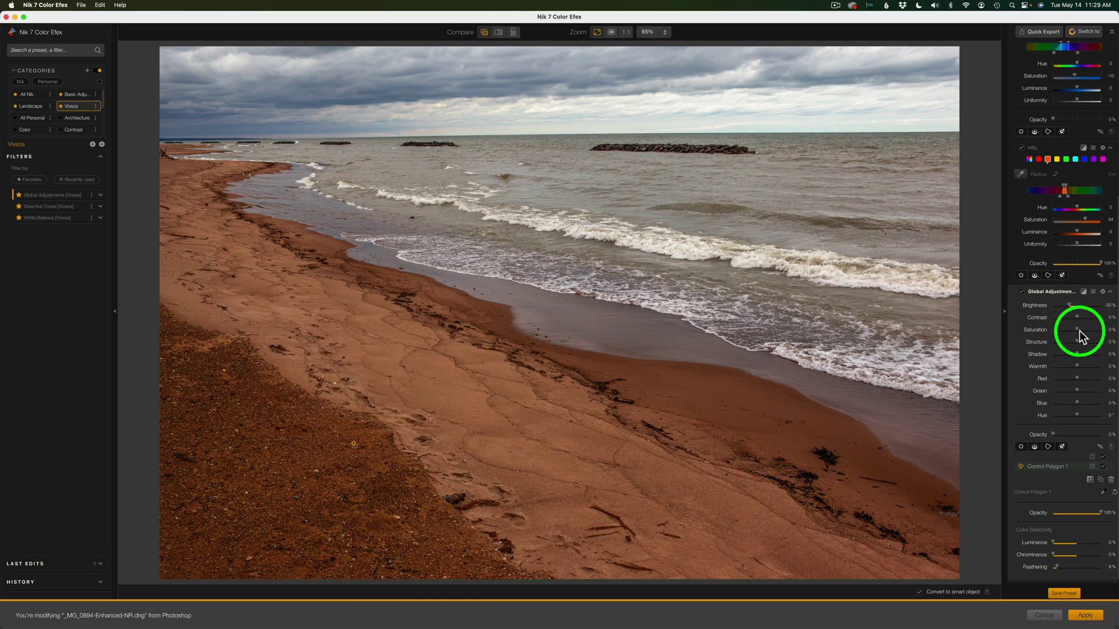
{"action": "left_click_drag", "start_coordinate": [1078, 329], "coordinate": [1070, 331]}
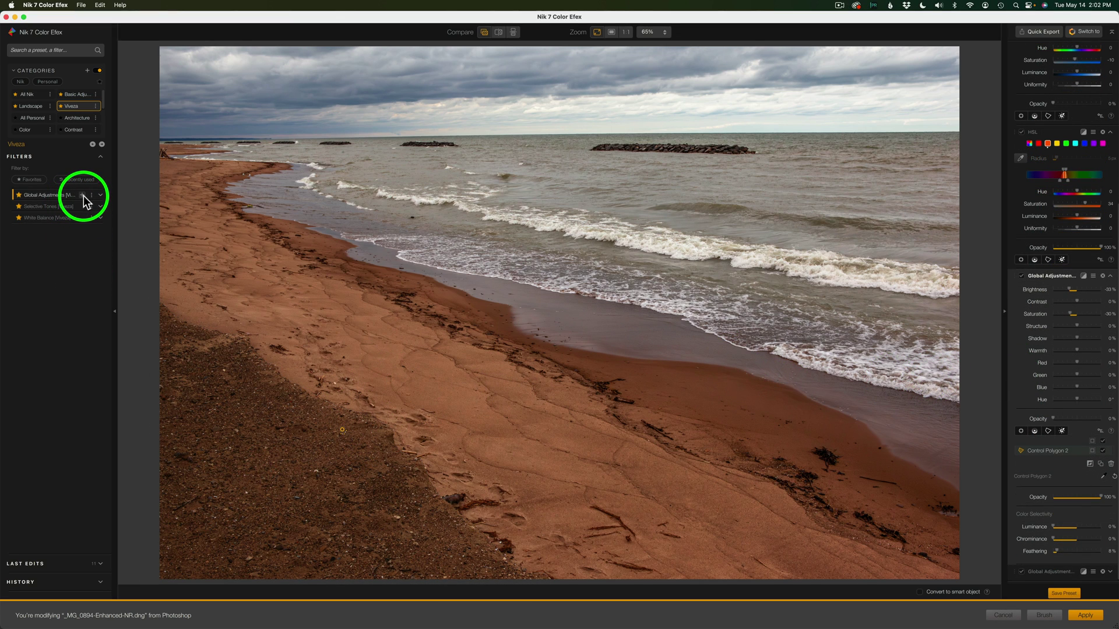
Step: Add another Global Adjustments filter and outline the foamy surf along the shoreline with a closed control polygon
{"action": "left_click", "coordinate": [83, 196]}
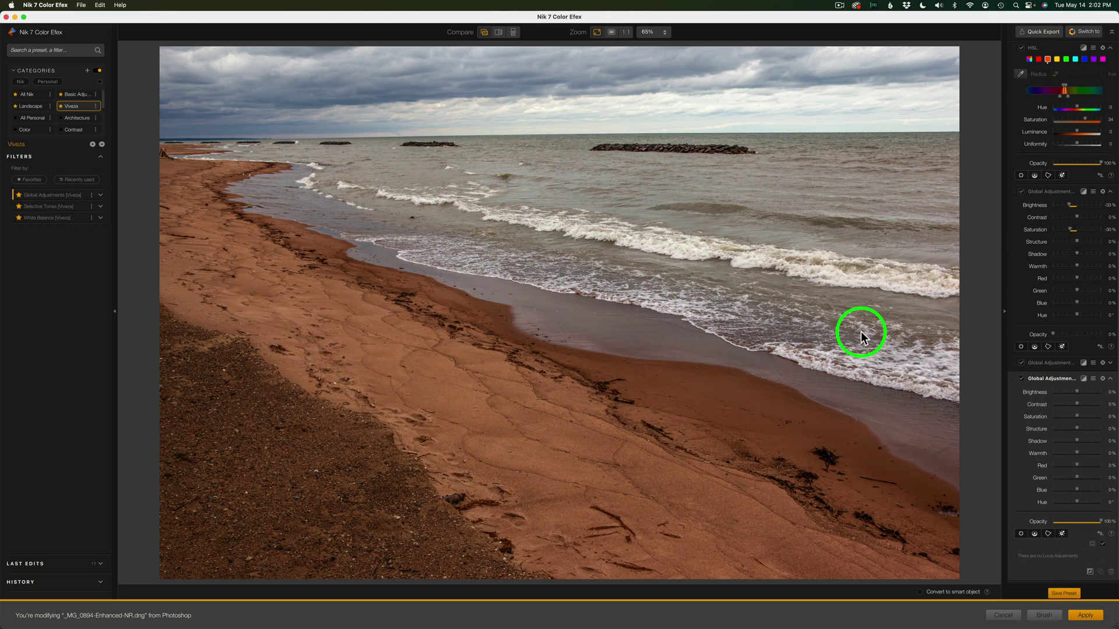
{"action": "left_click", "coordinate": [1048, 534]}
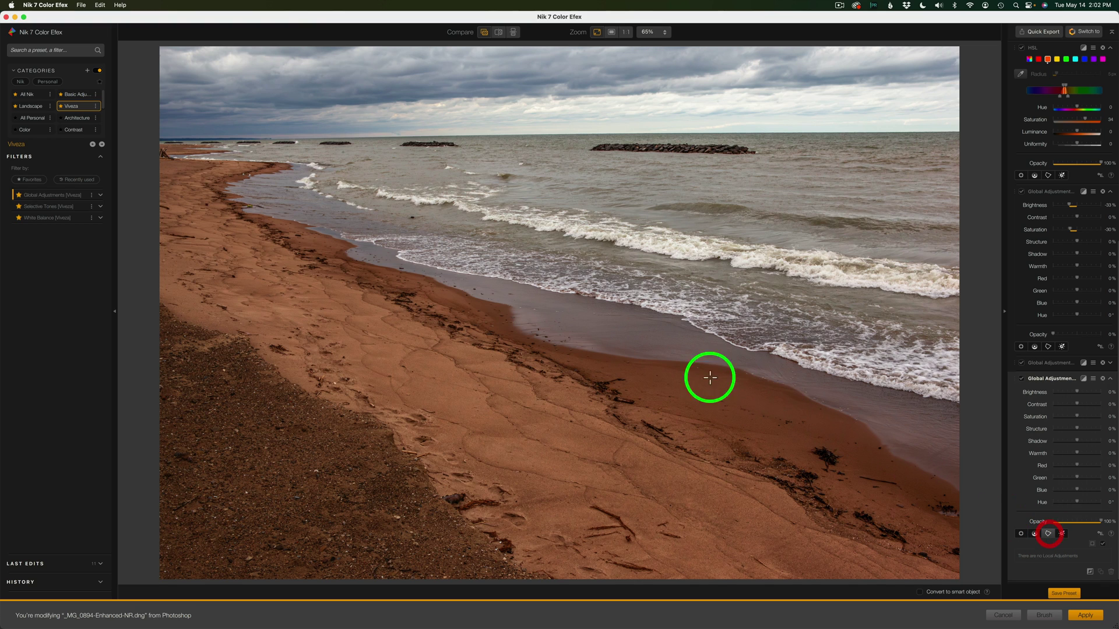
{"action": "left_click", "coordinate": [357, 229]}
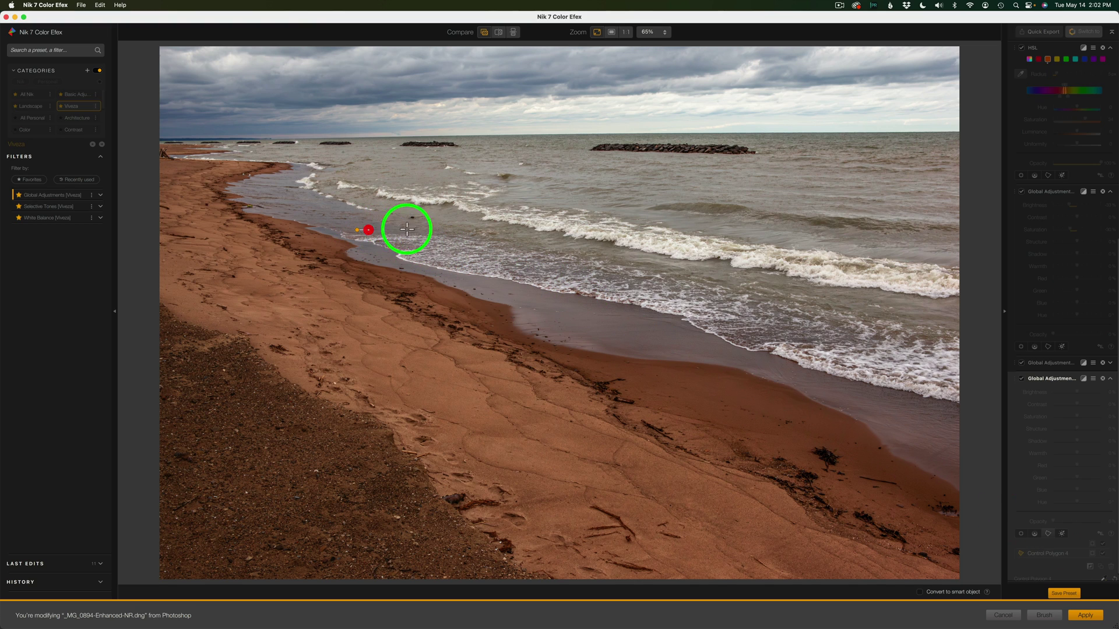
{"action": "left_click", "coordinate": [586, 257]}
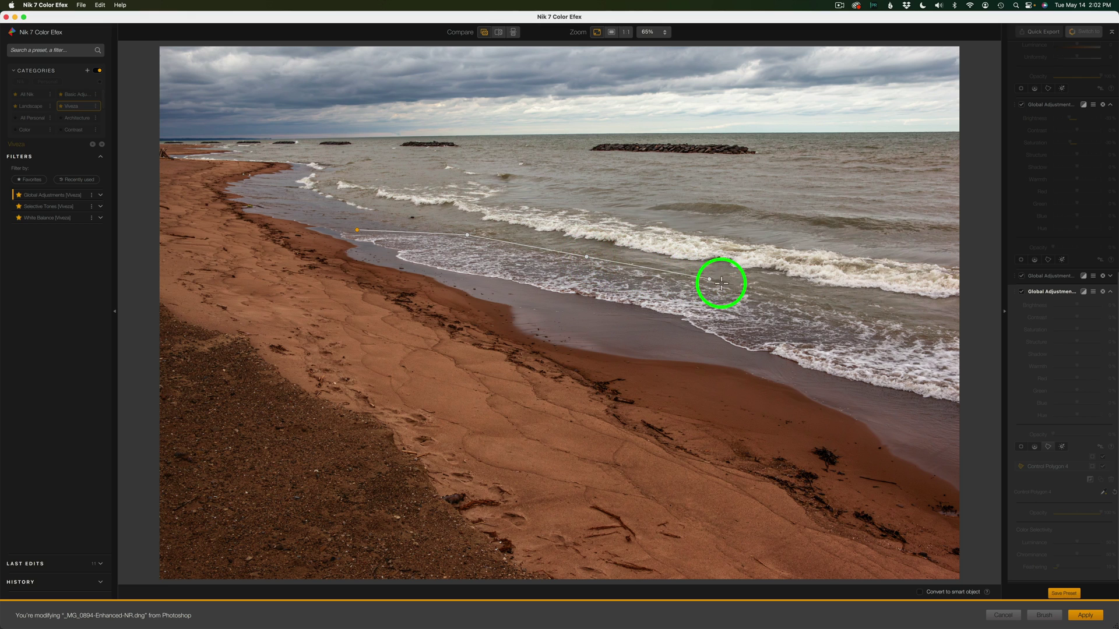
{"action": "left_click", "coordinate": [709, 279]}
{"action": "left_click", "coordinate": [839, 309]}
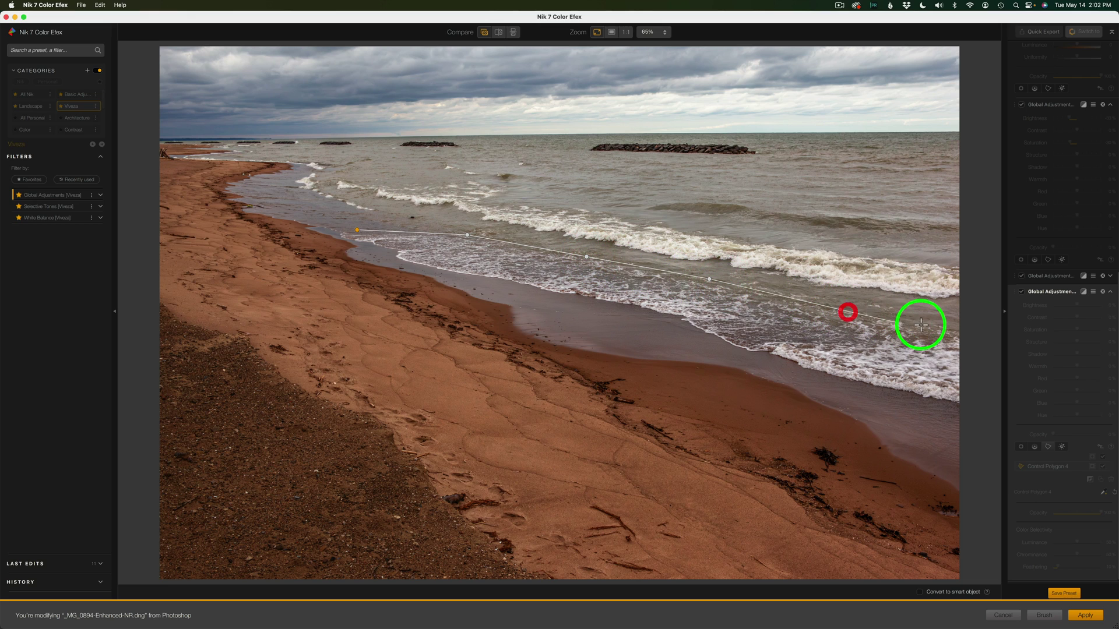
{"action": "left_click", "coordinate": [970, 336]}
{"action": "left_click", "coordinate": [965, 409]}
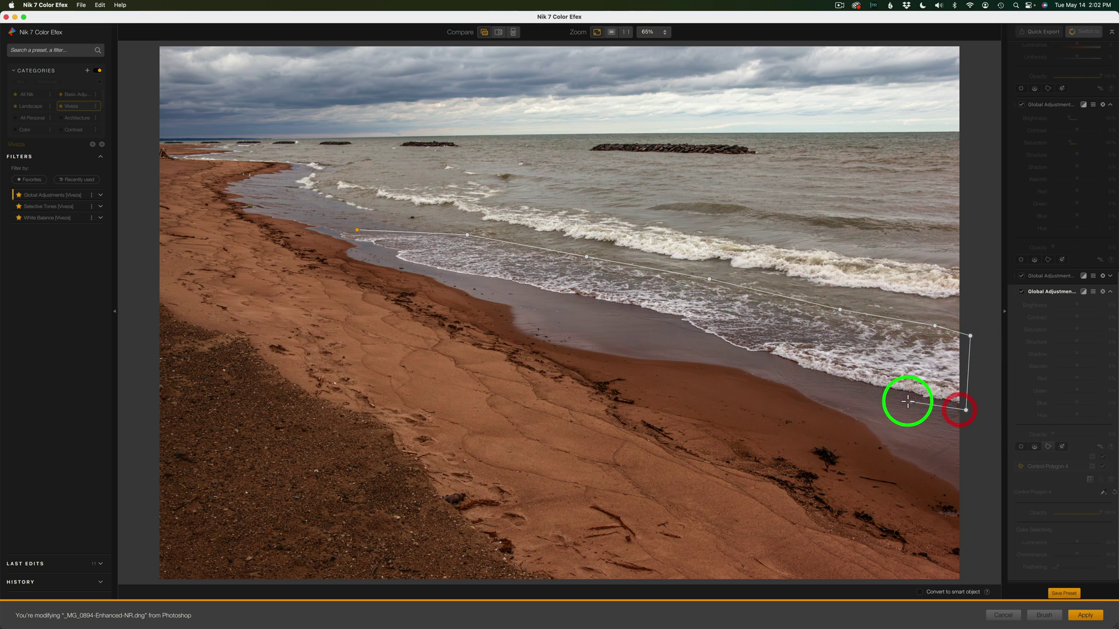
{"action": "left_click", "coordinate": [902, 399]}
{"action": "left_click", "coordinate": [786, 362]}
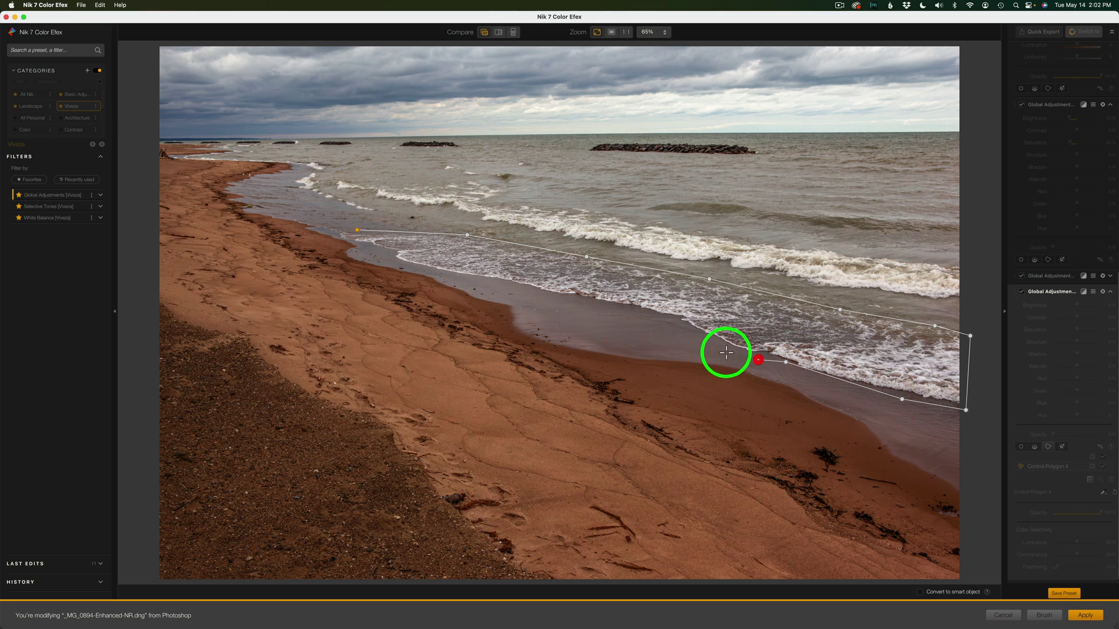
{"action": "left_click", "coordinate": [720, 346]}
{"action": "left_click", "coordinate": [670, 318]}
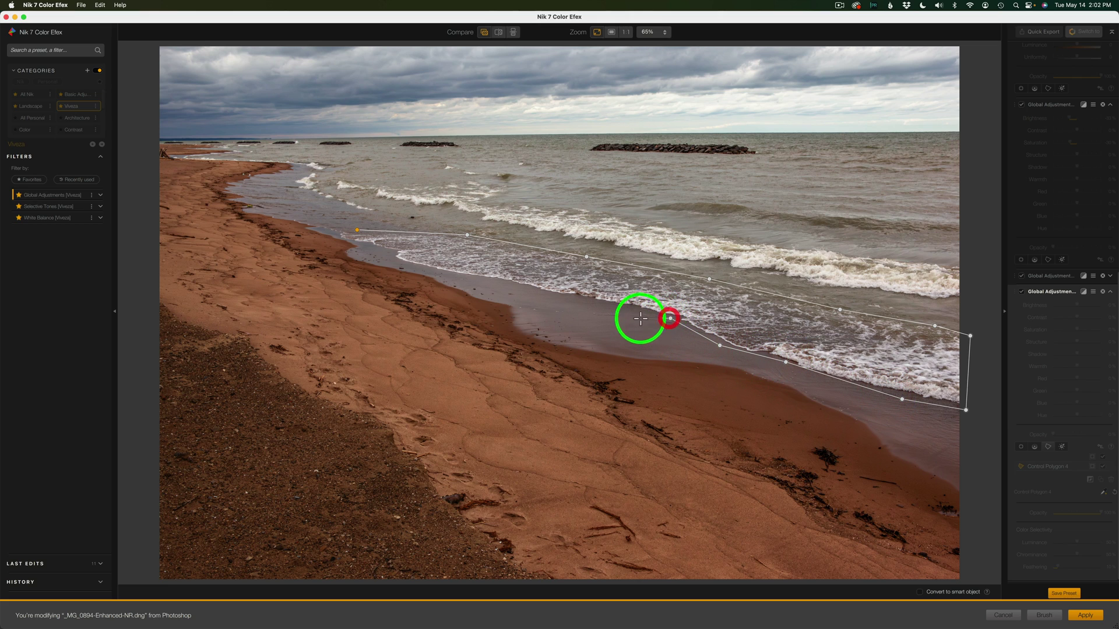
{"action": "left_click", "coordinate": [592, 303]}
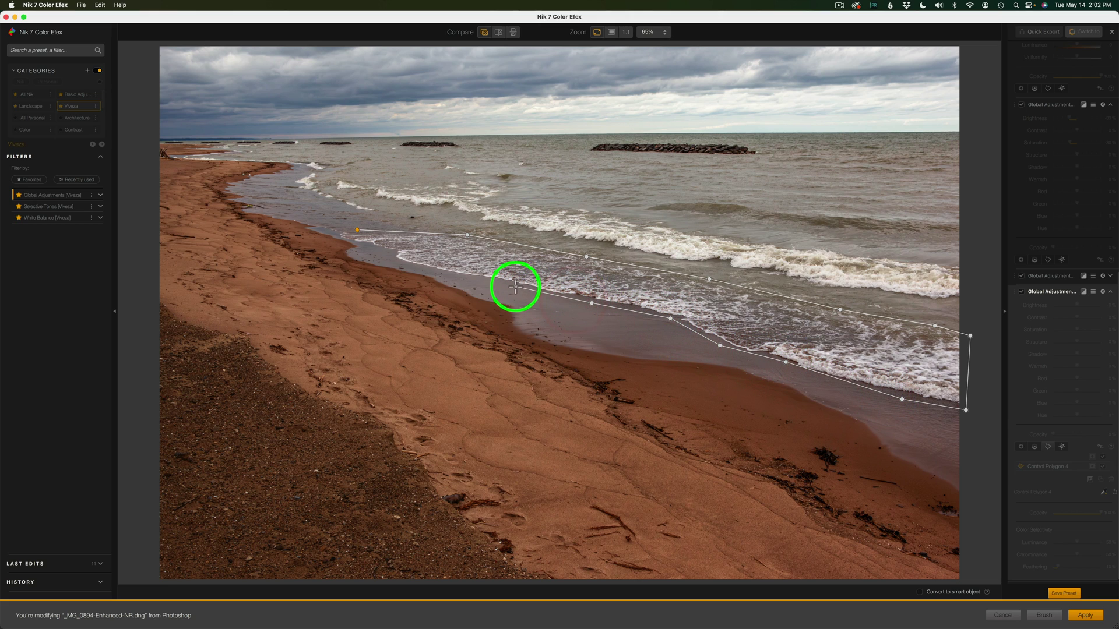
{"action": "left_click", "coordinate": [516, 287]}
{"action": "left_click", "coordinate": [470, 277]}
{"action": "left_click", "coordinate": [426, 269]}
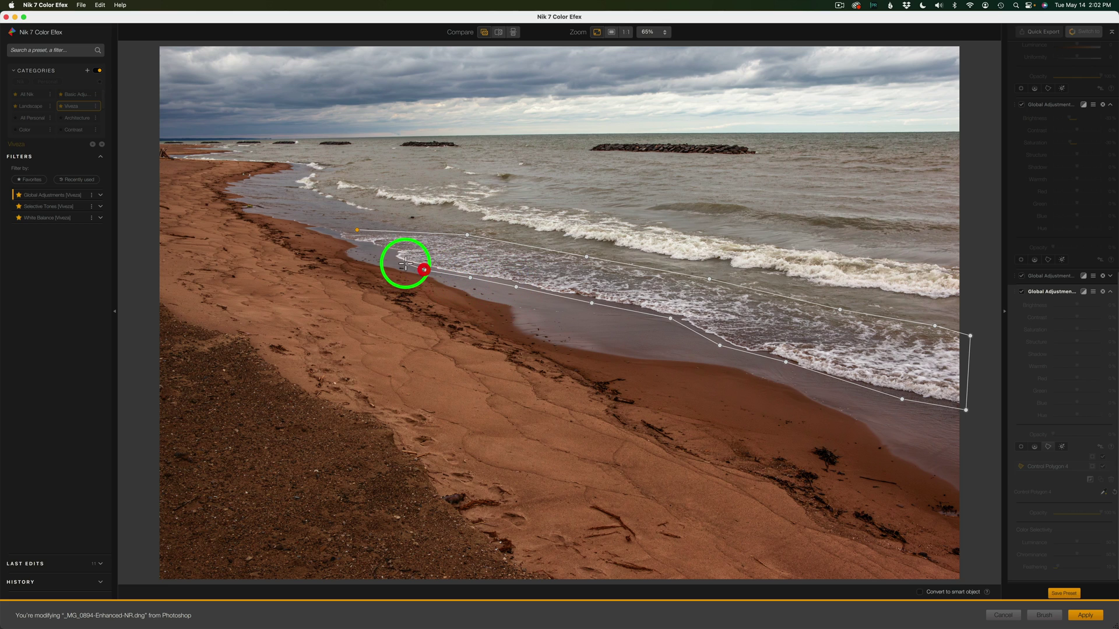
{"action": "left_click", "coordinate": [392, 255]}
{"action": "left_click", "coordinate": [378, 249]}
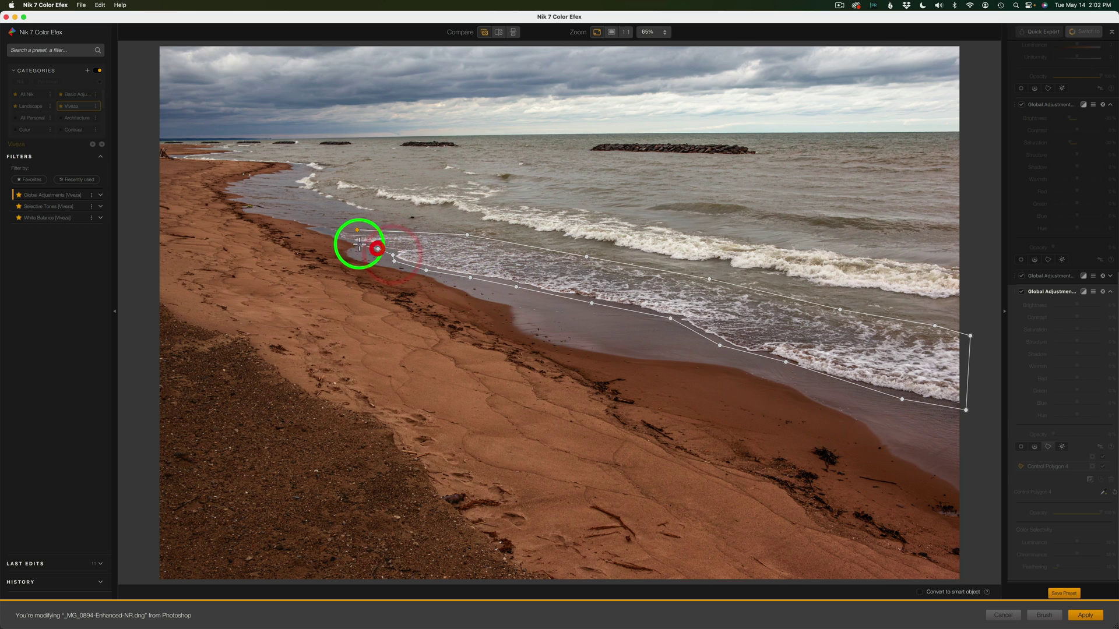
{"action": "left_click", "coordinate": [351, 241]}
{"action": "left_click", "coordinate": [339, 236]}
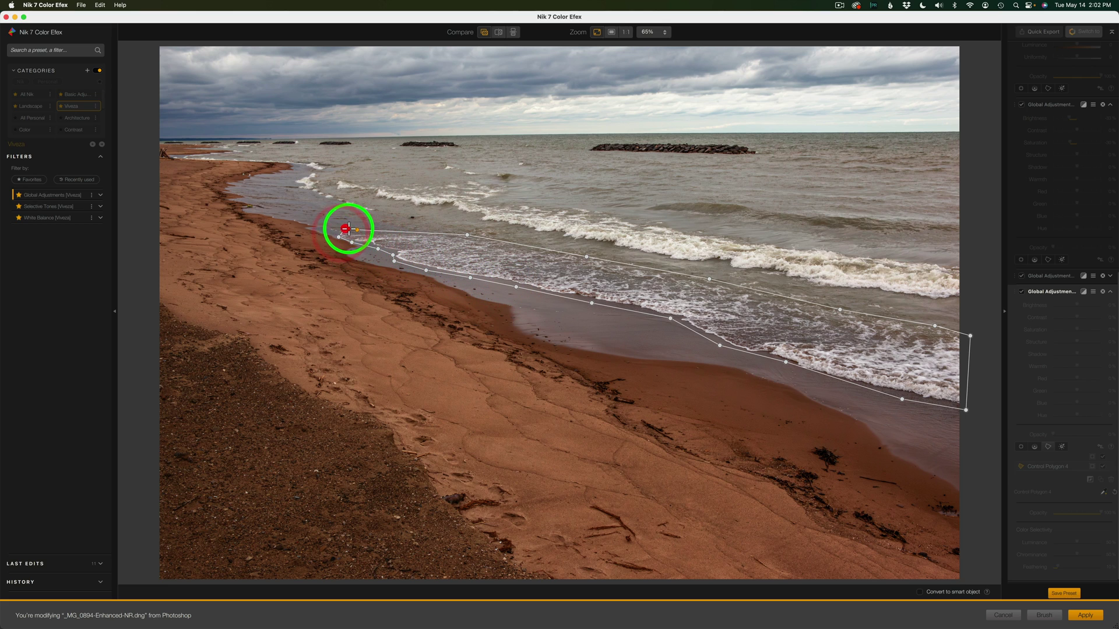
{"action": "left_click", "coordinate": [356, 229]}
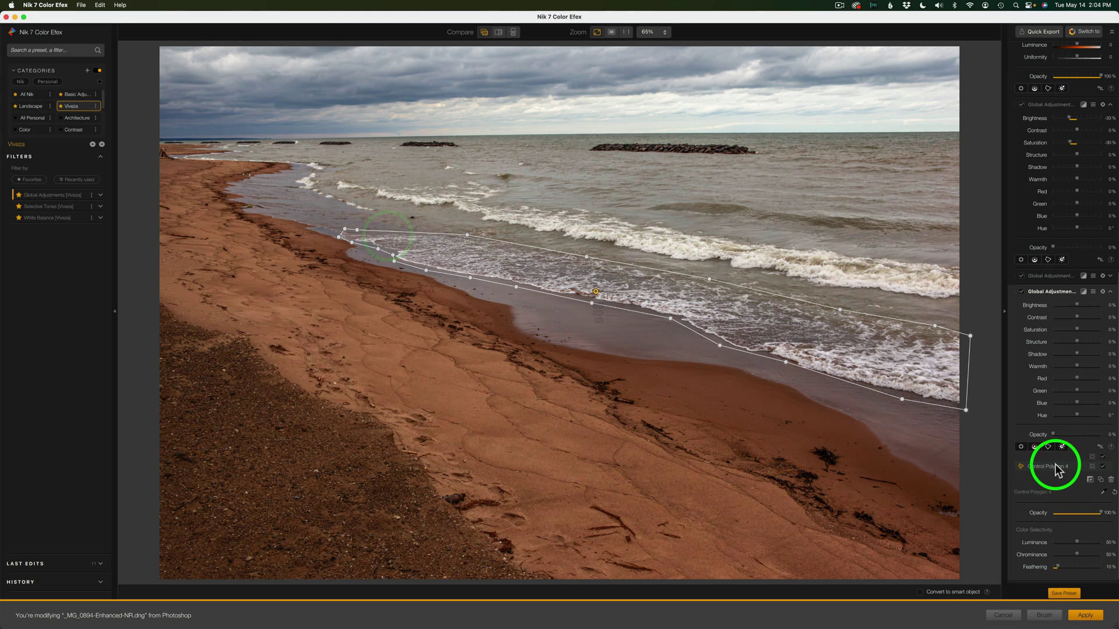
Step: Sample the white foam as the surf polygon's target colour and raise its luminance selectivity to 71% while viewing the mask
{"action": "left_click", "coordinate": [1102, 492]}
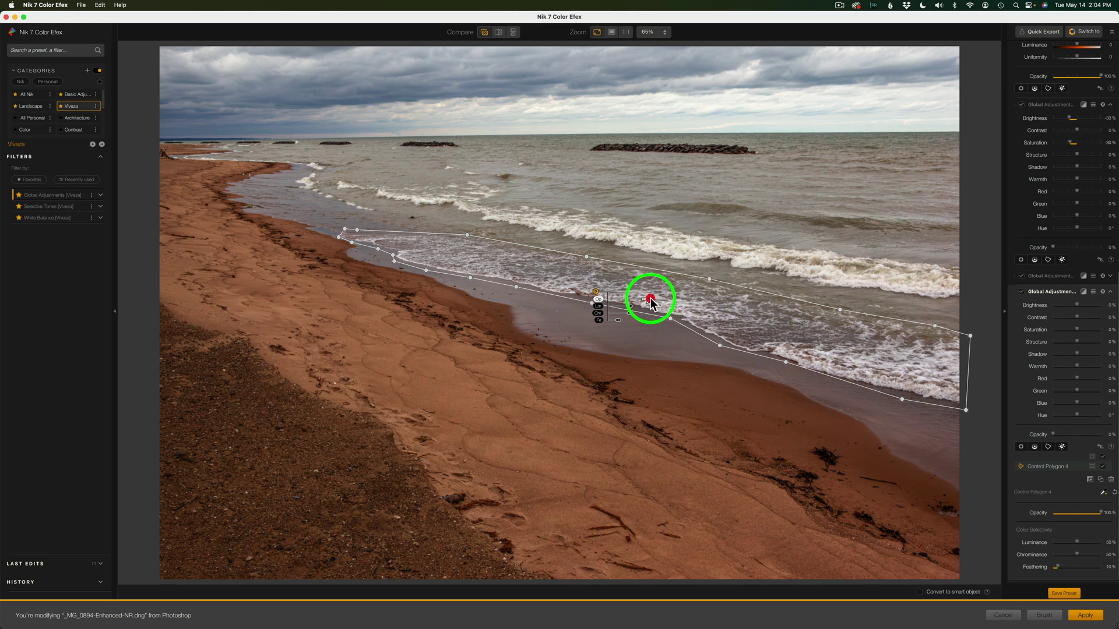
{"action": "left_click", "coordinate": [650, 300]}
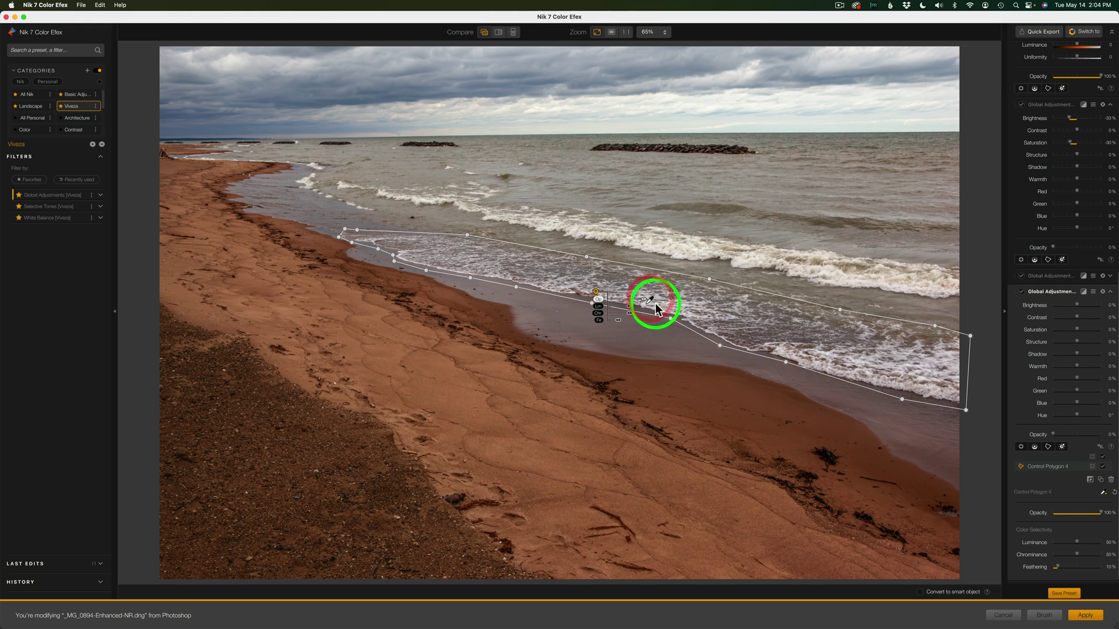
{"action": "left_click", "coordinate": [1092, 466]}
{"action": "left_click", "coordinate": [1092, 466]}
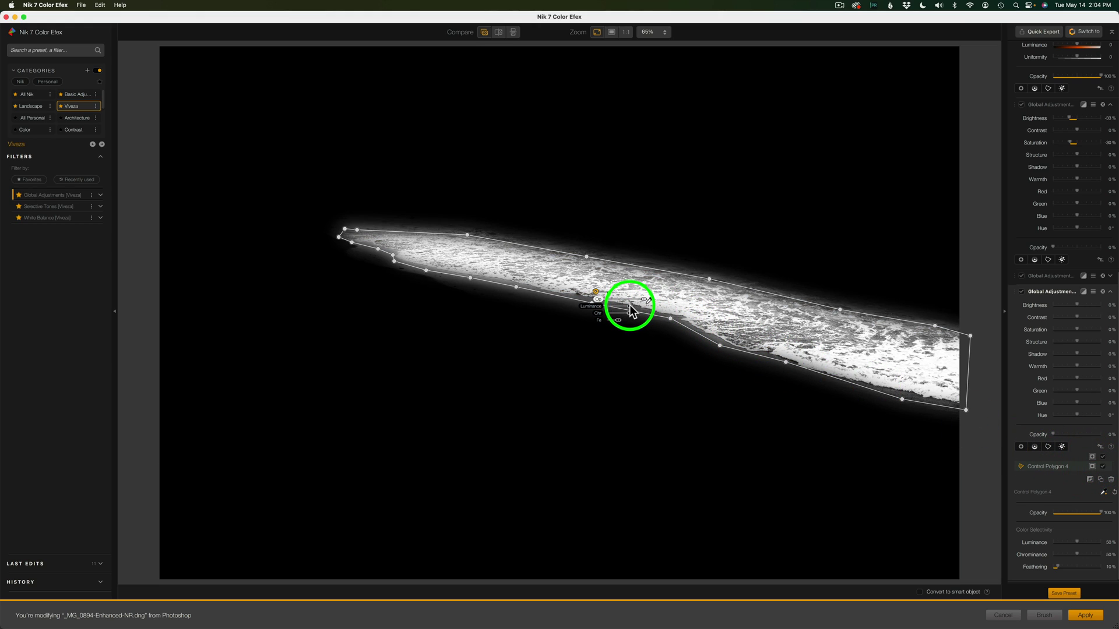
{"action": "left_click_drag", "start_coordinate": [630, 305], "coordinate": [635, 307]}
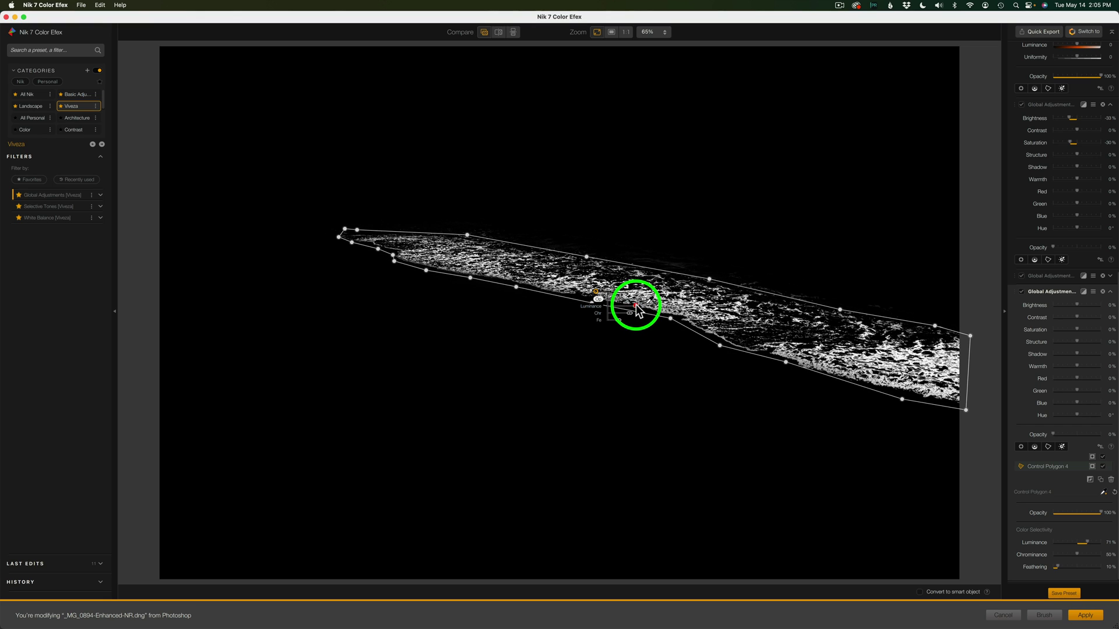
{"action": "left_click", "coordinate": [1092, 466]}
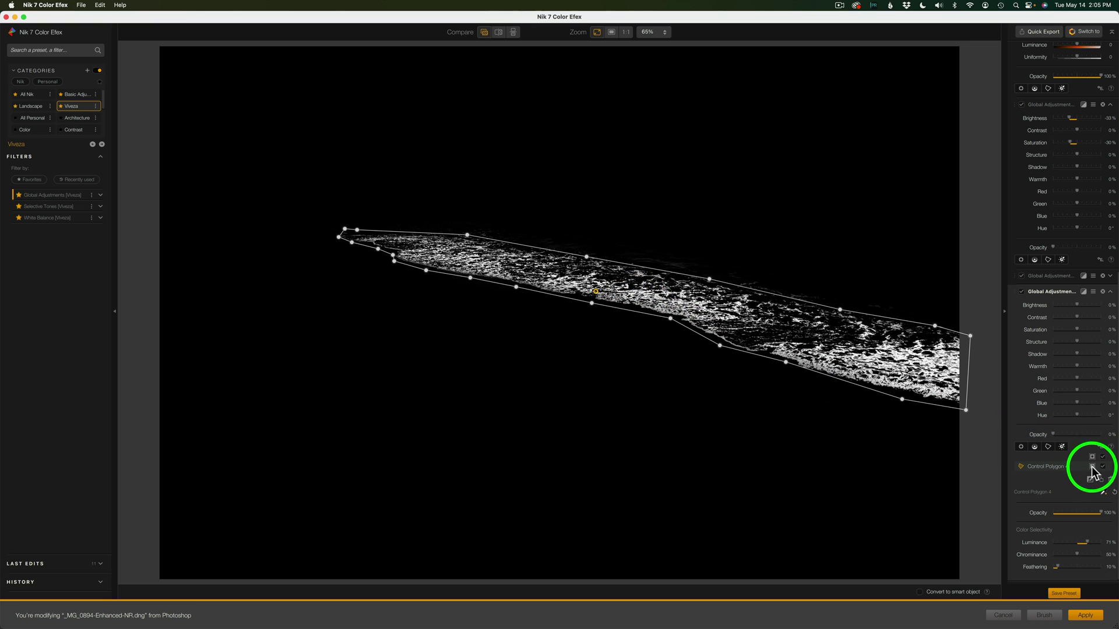
{"action": "left_click", "coordinate": [1092, 467]}
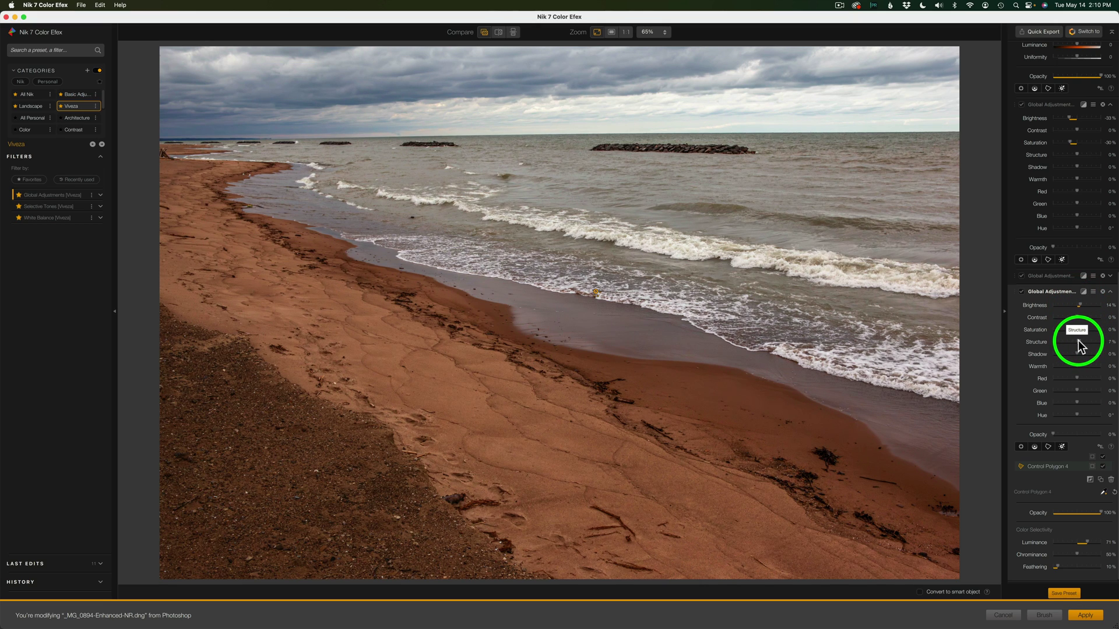
Step: Set the surf filter's brightness to 14% and structure to 44%, and compare the photo with the filter off and on
{"action": "left_click_drag", "start_coordinate": [1082, 342], "coordinate": [1086, 342]}
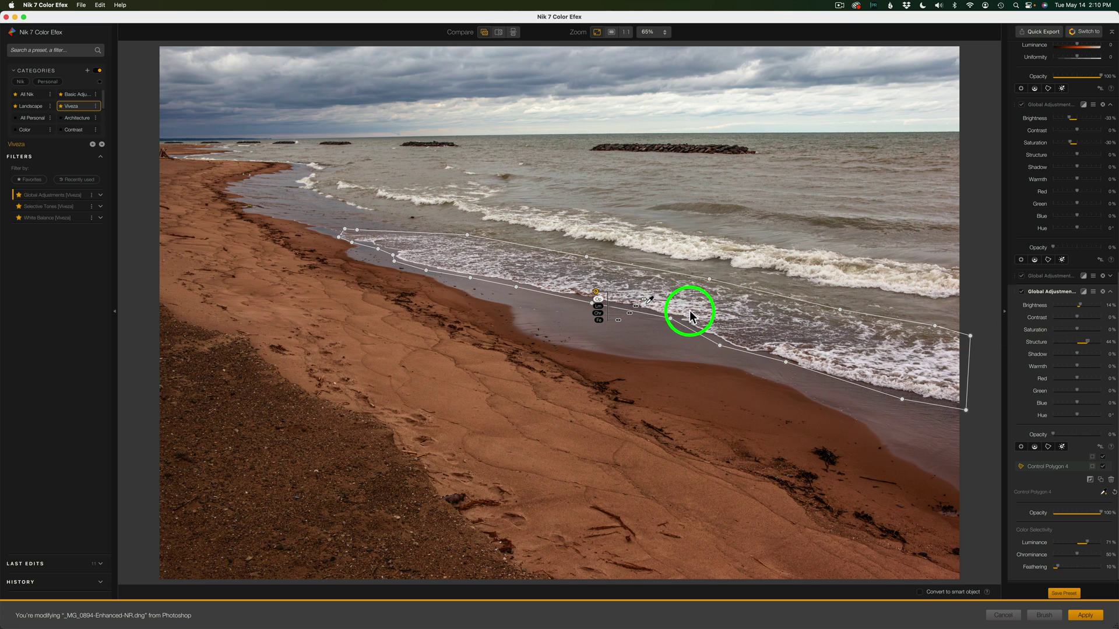
{"action": "left_click", "coordinate": [1020, 291]}
{"action": "left_click", "coordinate": [1021, 291]}
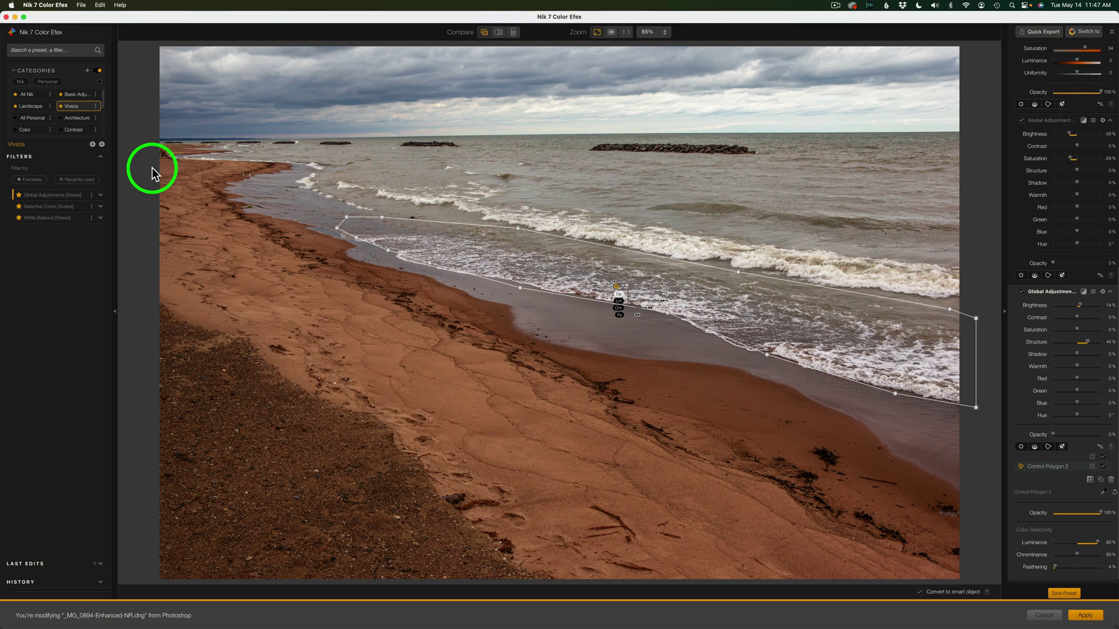
Step: Search the filters for "glam", add the Glamour Glow filter and set its glow to 61%
{"action": "left_click", "coordinate": [47, 52]}
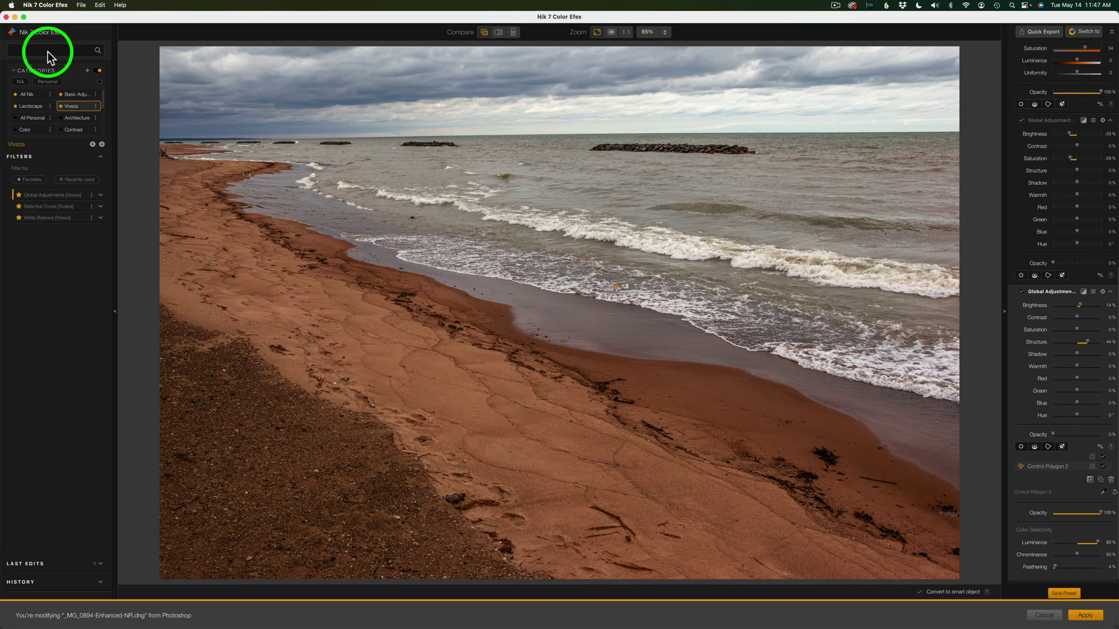
{"action": "type", "text": "glam"}
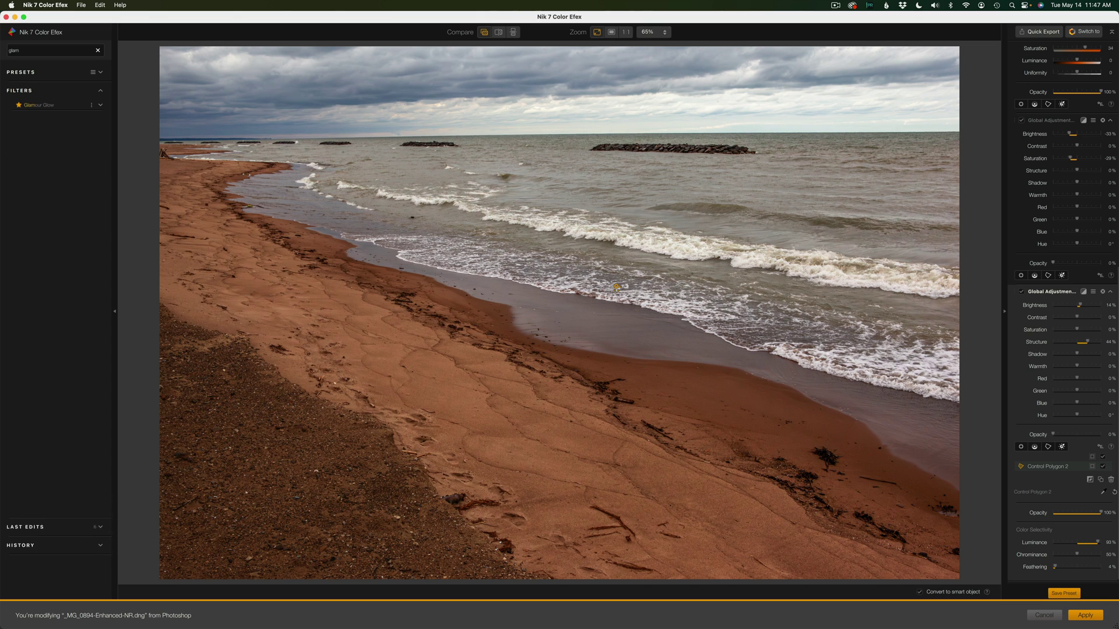
{"action": "left_click", "coordinate": [83, 105]}
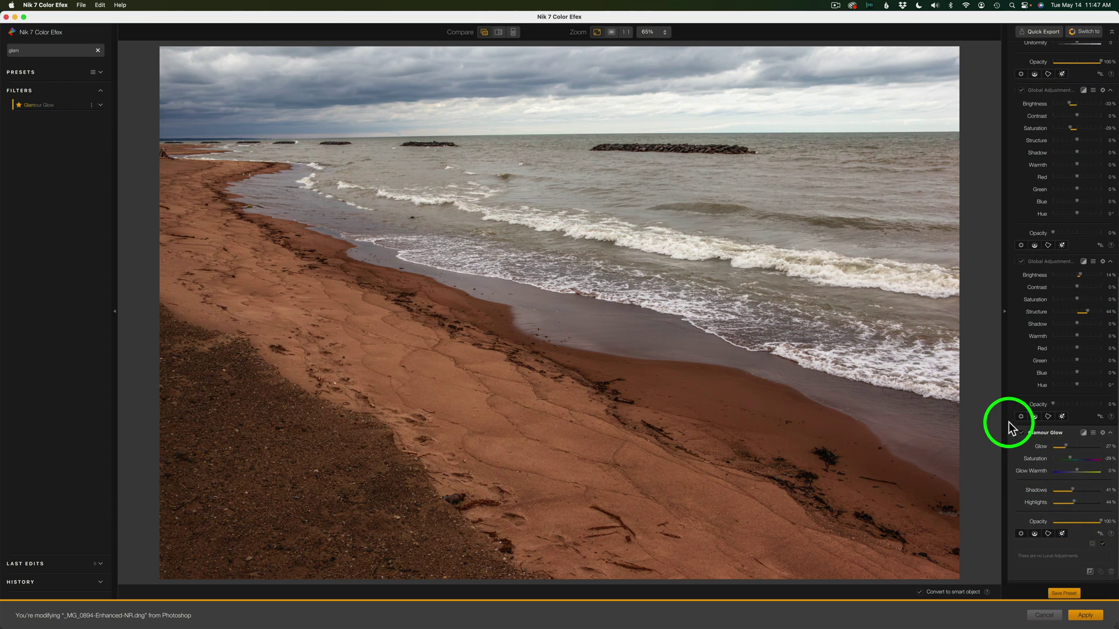
{"action": "left_click_drag", "start_coordinate": [1066, 452], "coordinate": [1085, 453]}
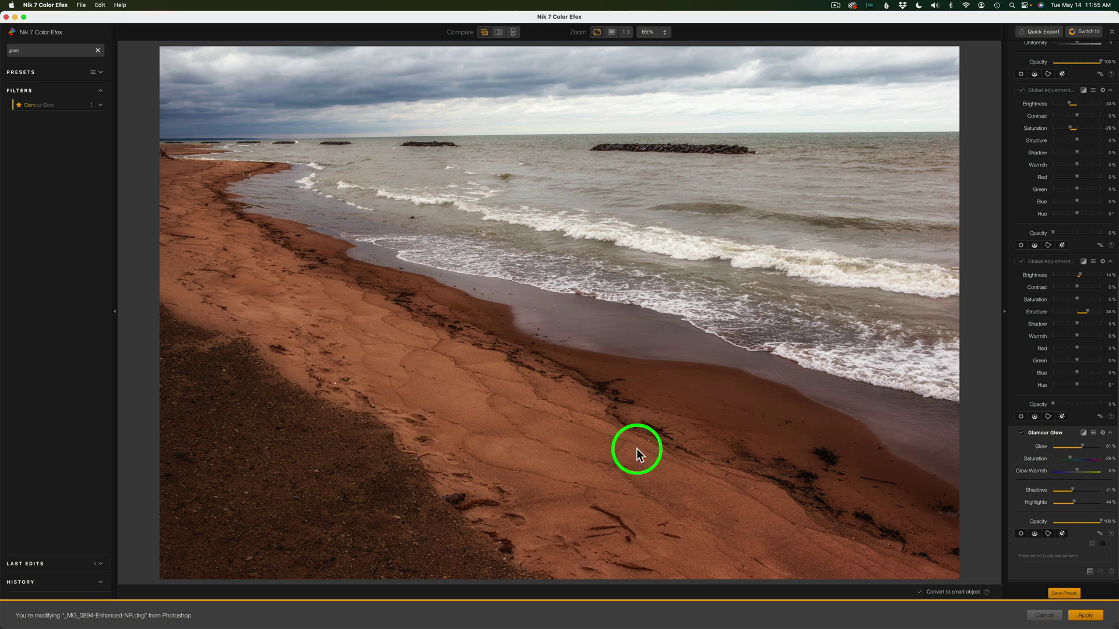
Step: Restrict Glamour Glow with a luminosity mask sampled at the gravel's edge, fine-tune its dark tonal range and falloff, and check the mask and effect
{"action": "left_click", "coordinate": [1063, 533]}
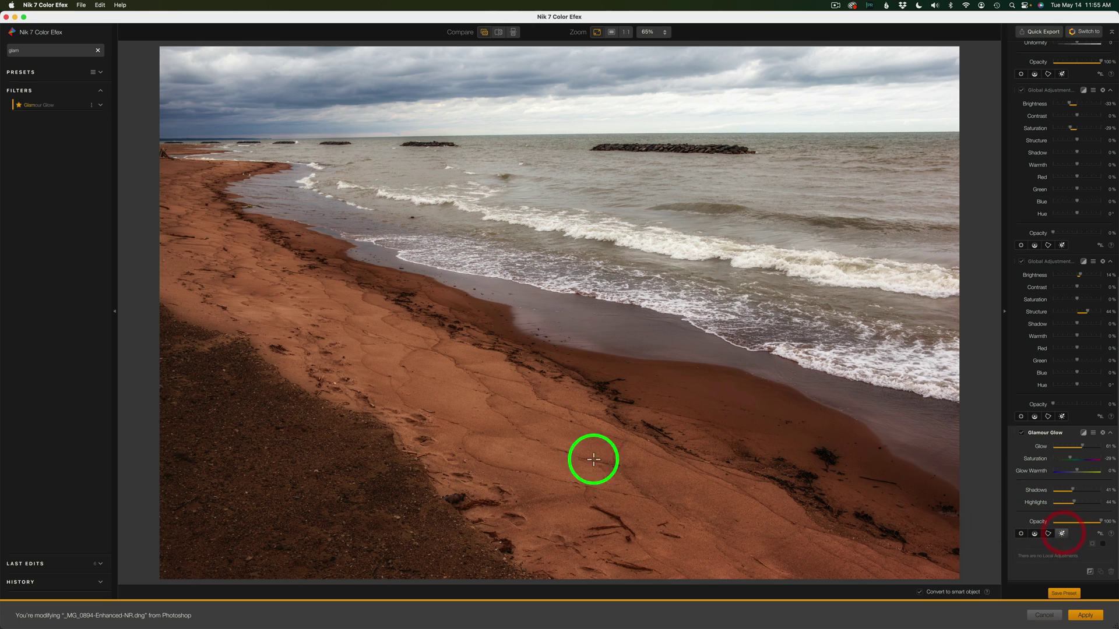
{"action": "left_click", "coordinate": [390, 437]}
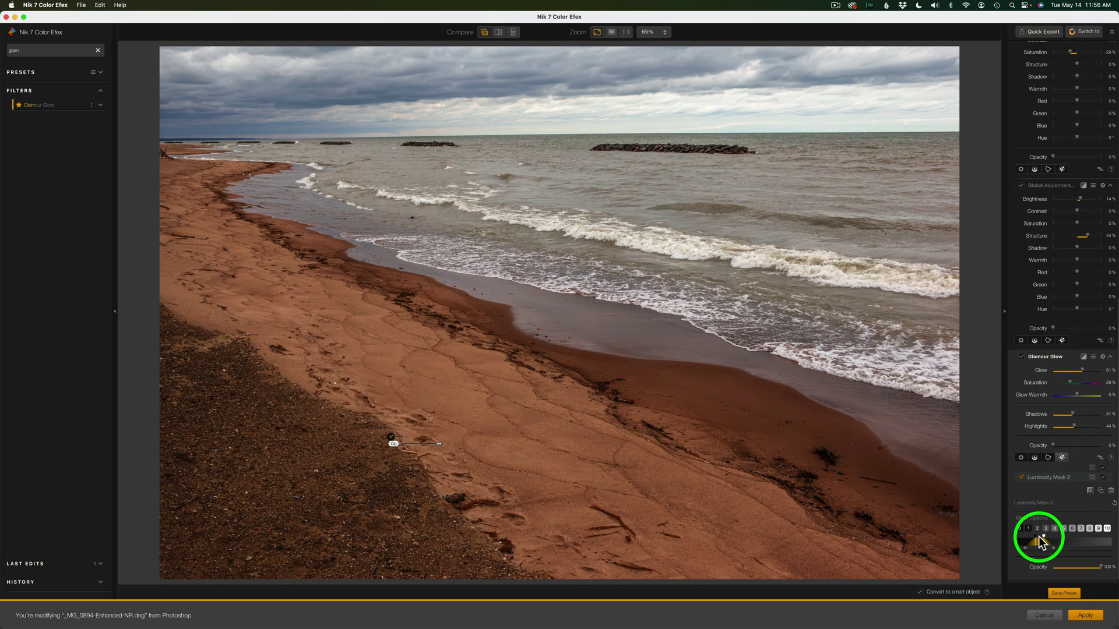
{"action": "left_click_drag", "start_coordinate": [1042, 543], "coordinate": [1044, 540]}
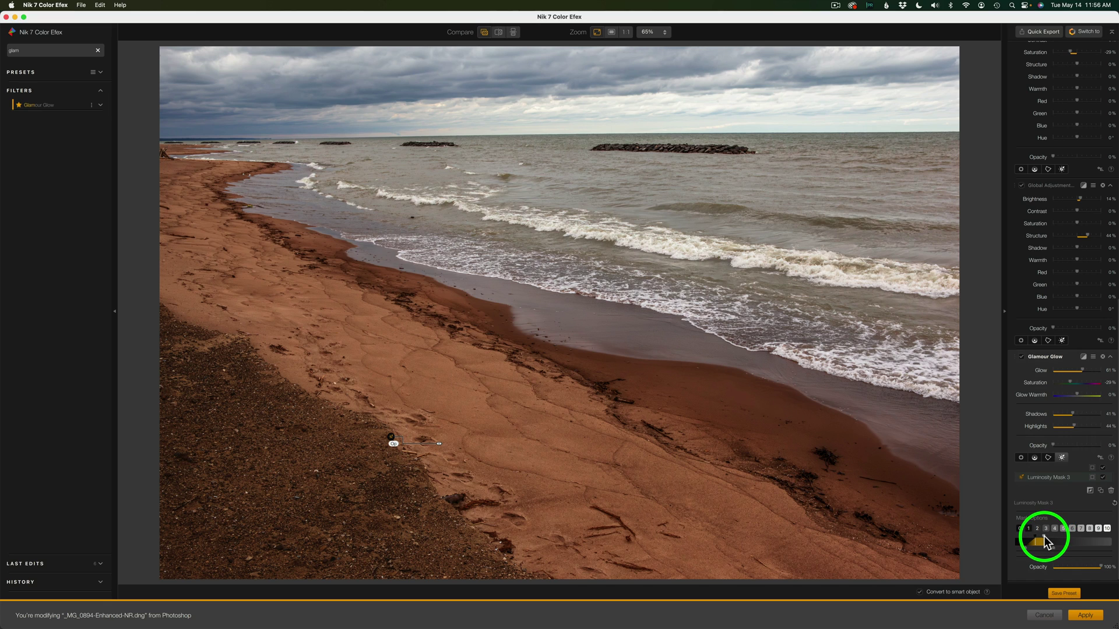
{"action": "left_click_drag", "start_coordinate": [1046, 536], "coordinate": [1037, 536]}
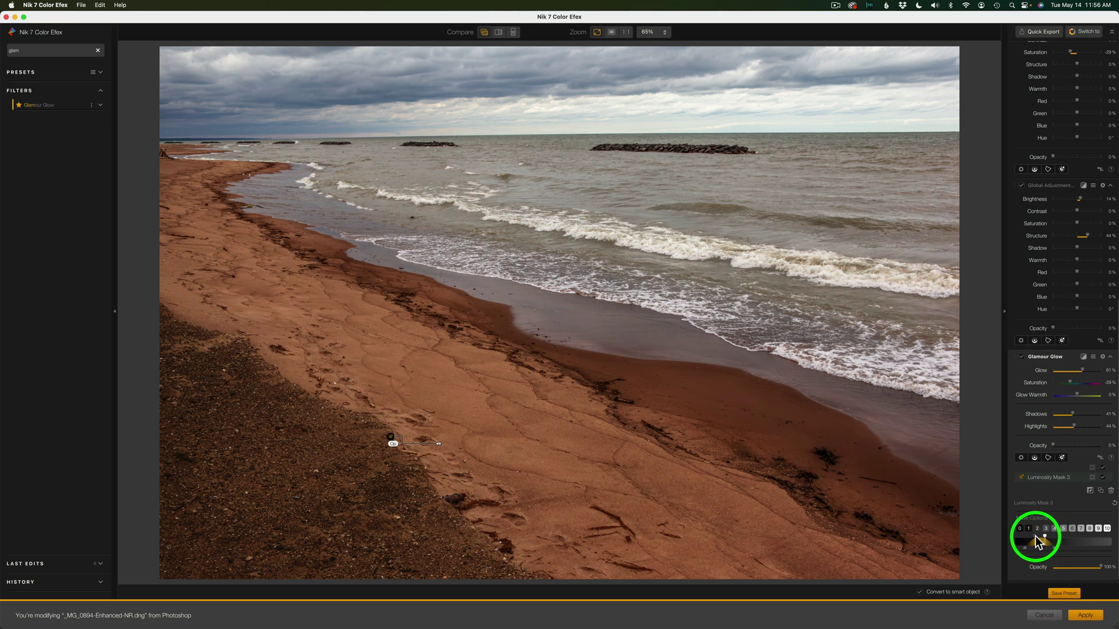
{"action": "left_click_drag", "start_coordinate": [1034, 536], "coordinate": [1024, 553]}
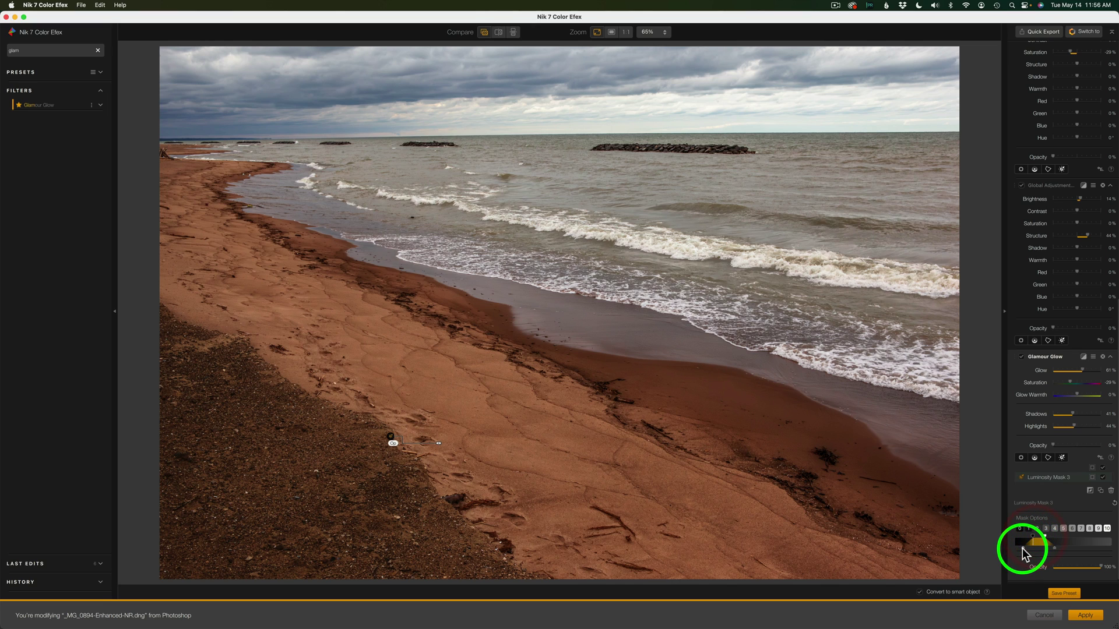
{"action": "left_click", "coordinate": [1020, 549]}
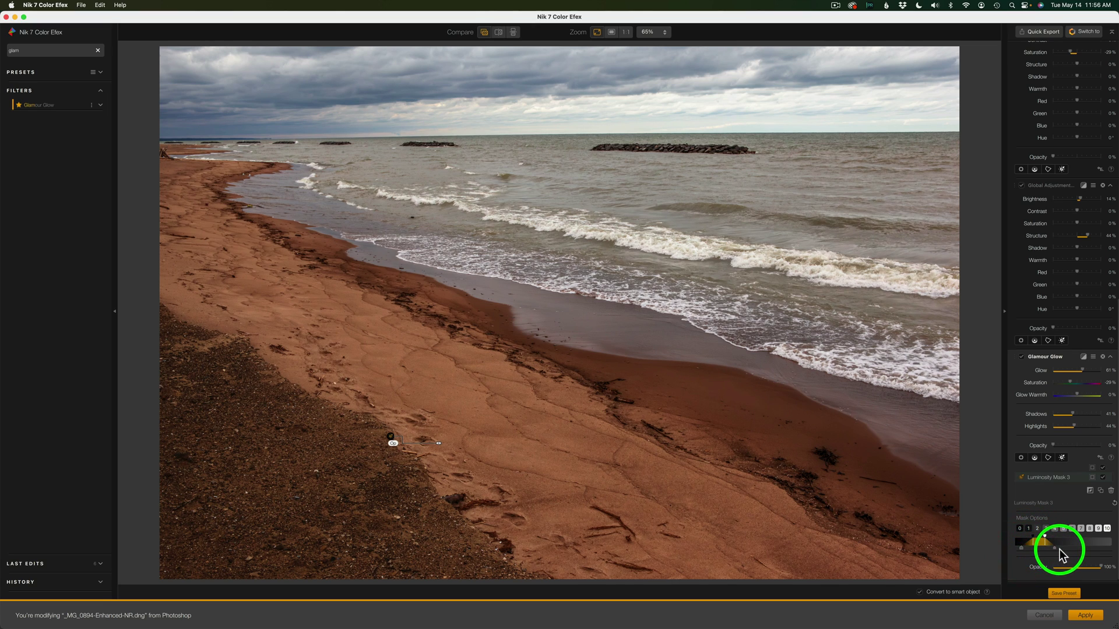
{"action": "left_click_drag", "start_coordinate": [1058, 549], "coordinate": [1056, 548]}
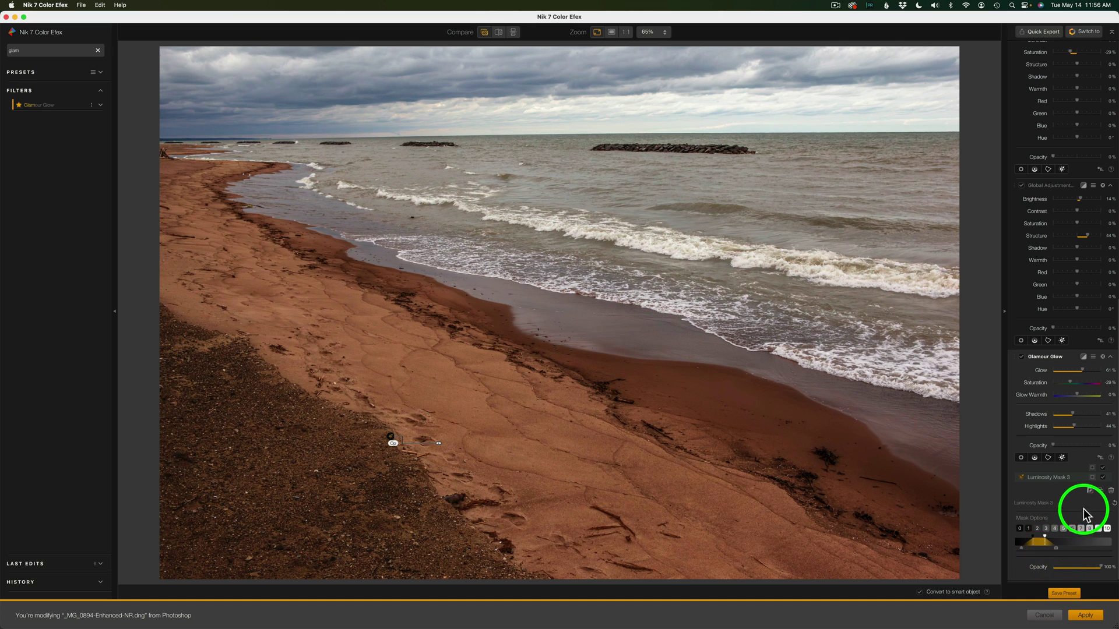
{"action": "left_click", "coordinate": [1092, 467]}
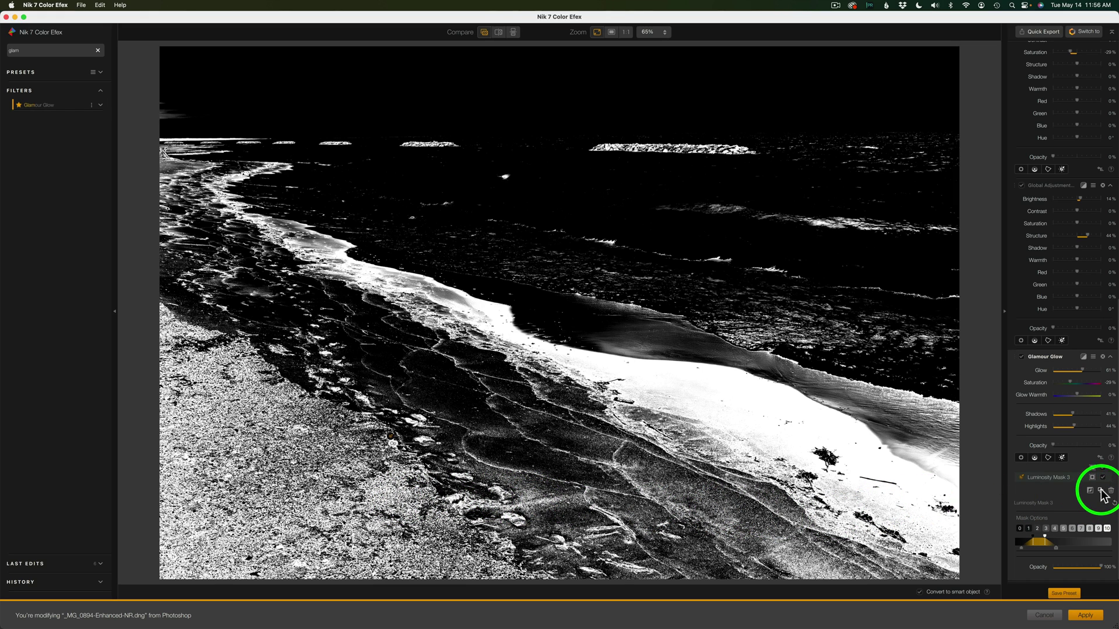
{"action": "left_click", "coordinate": [1092, 468]}
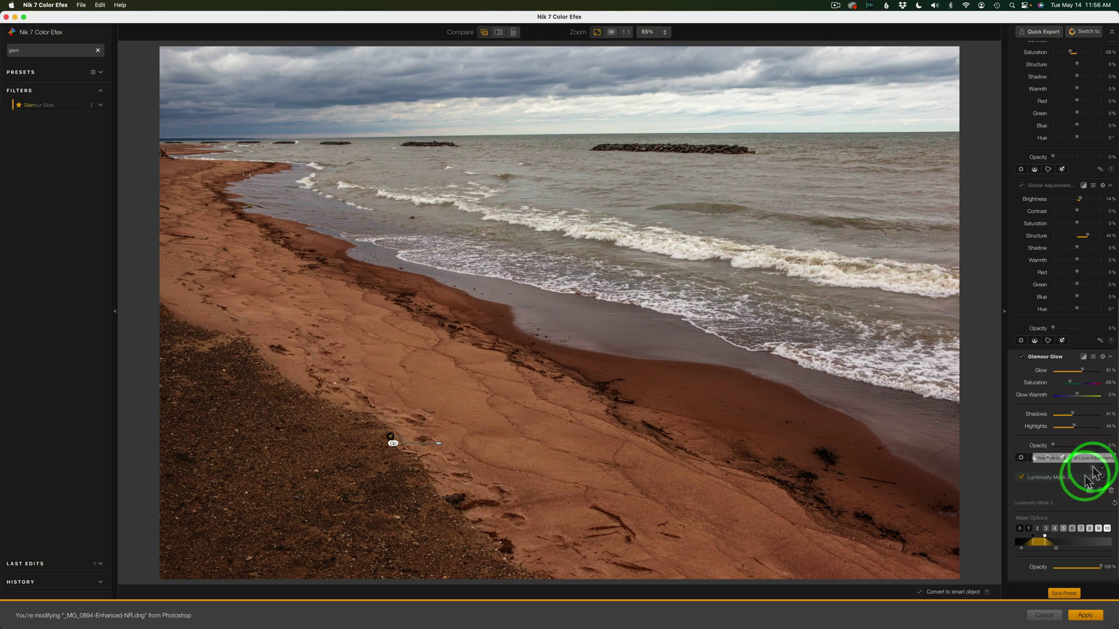
{"action": "left_click", "coordinate": [1022, 358]}
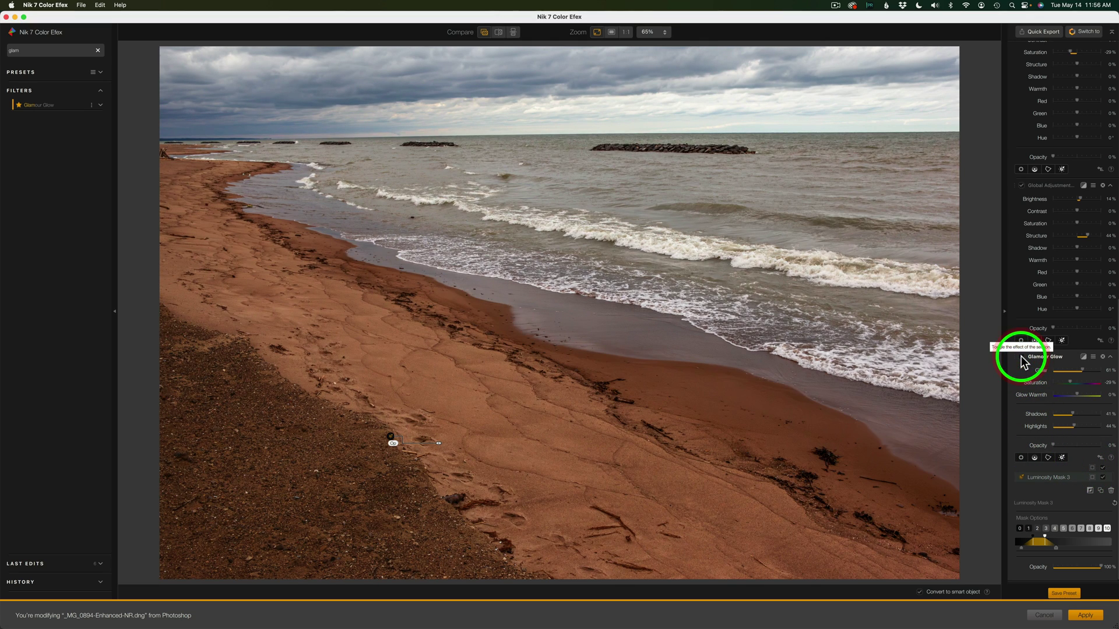
{"action": "left_click", "coordinate": [1022, 358]}
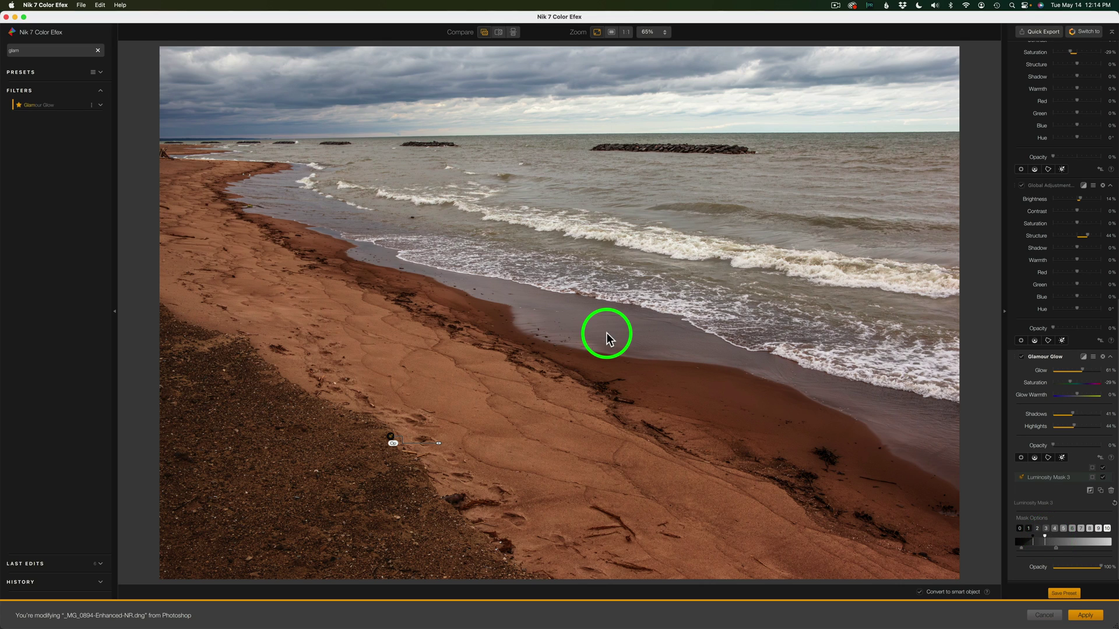
Step: Clear the filter search and browse the presets and filters of the All Nik category
{"action": "left_click", "coordinate": [98, 52]}
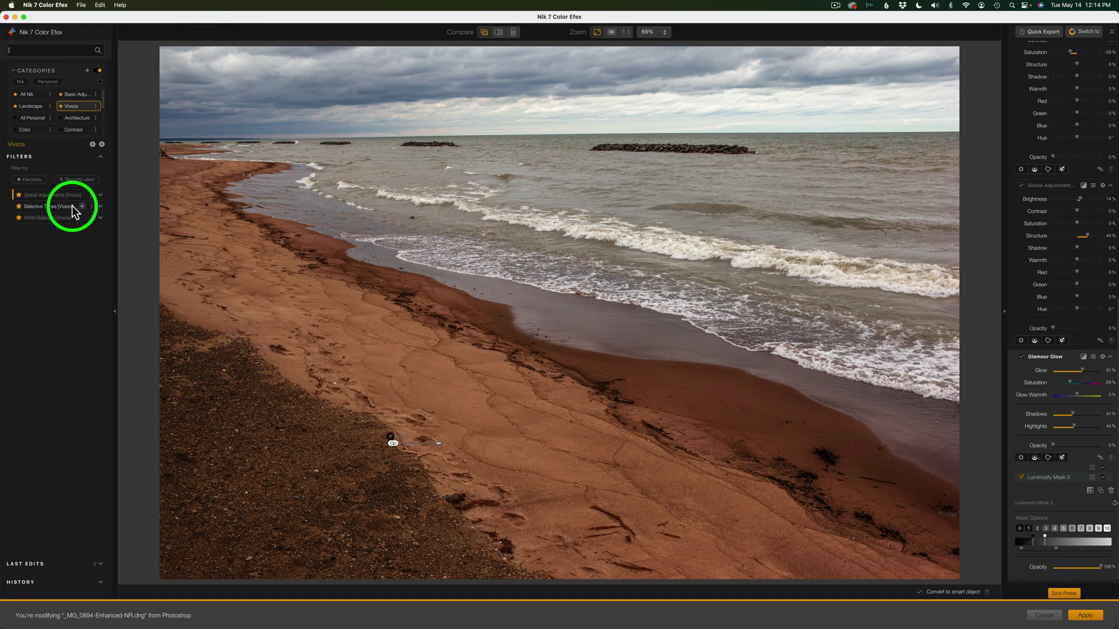
{"action": "left_click", "coordinate": [32, 96]}
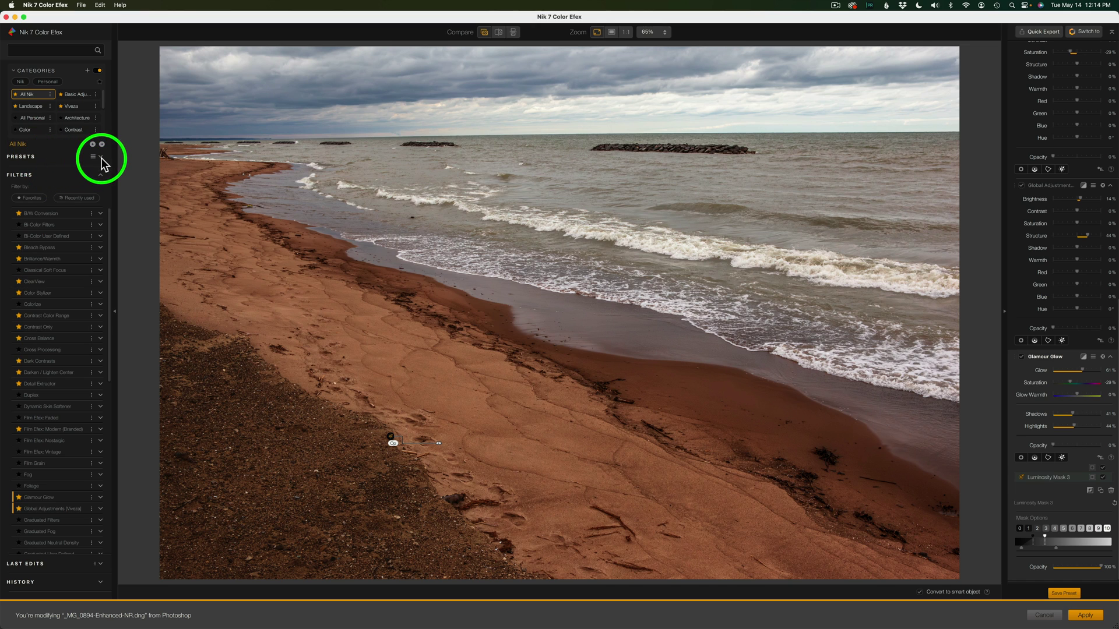
{"action": "left_click", "coordinate": [68, 157]}
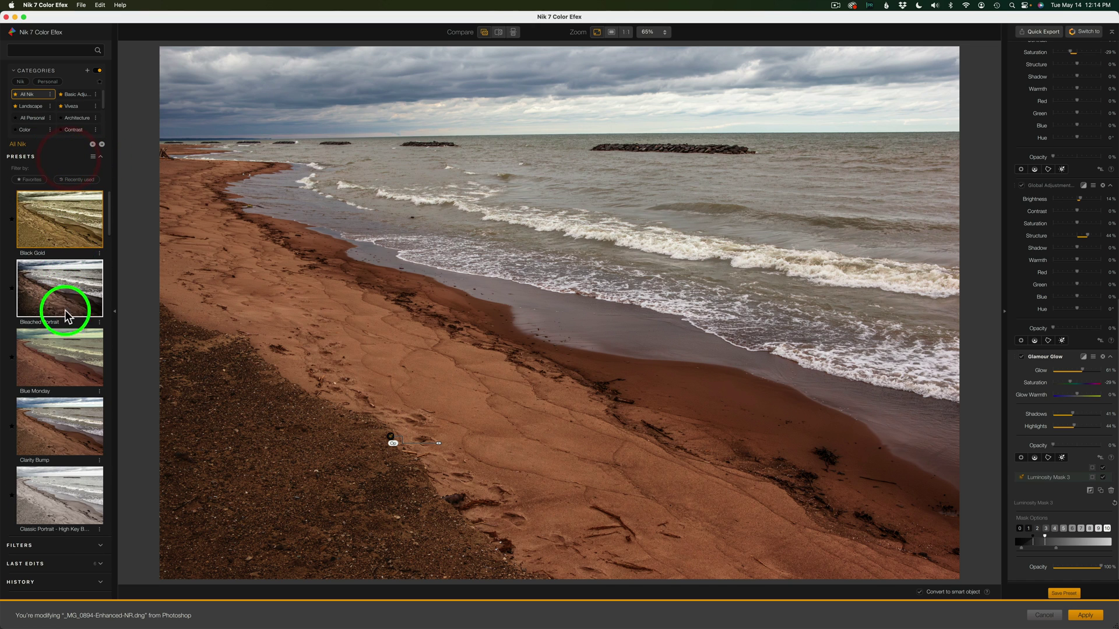
{"action": "scroll", "coordinate": [67, 315], "scroll_direction": "down", "scroll_amount": 3}
{"action": "scroll", "coordinate": [67, 324], "scroll_direction": "down", "scroll_amount": 2}
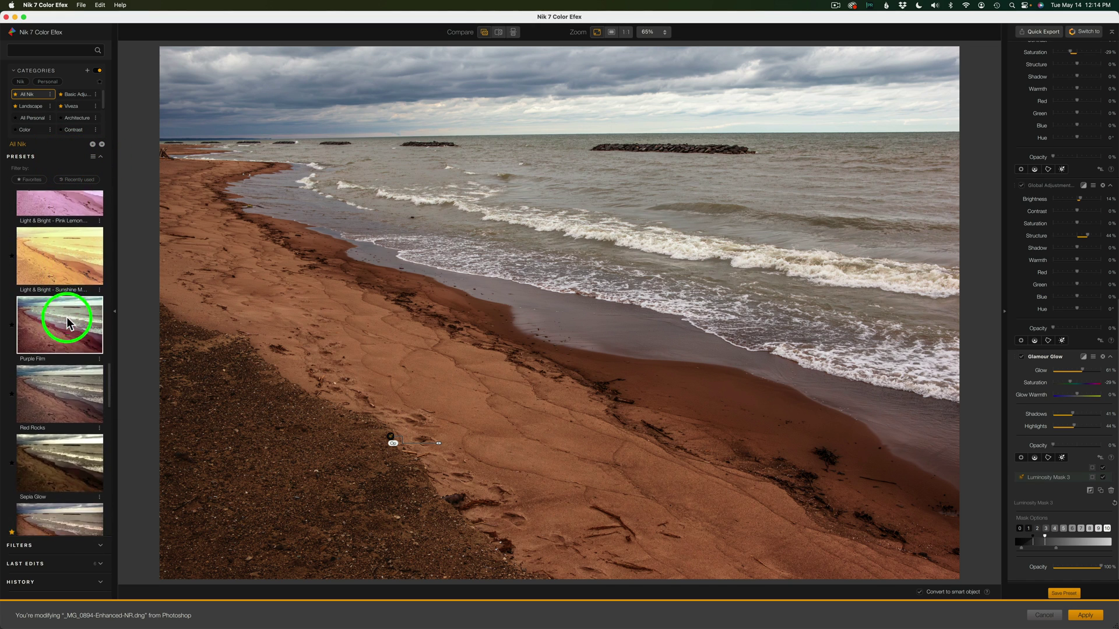
{"action": "scroll", "coordinate": [67, 319], "scroll_direction": "up", "scroll_amount": 5}
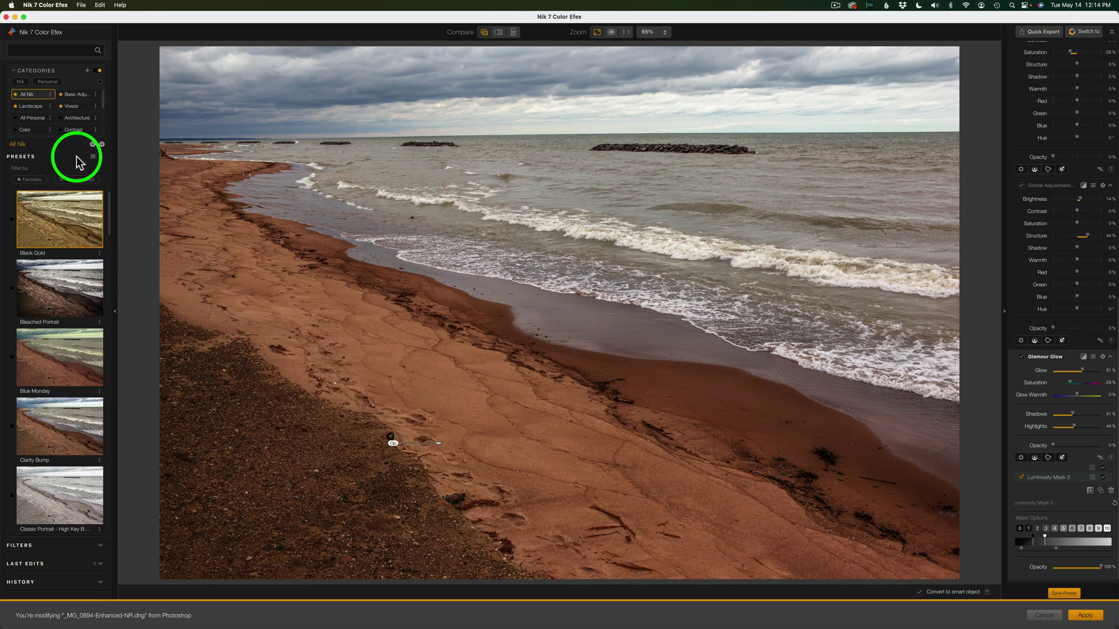
{"action": "left_click", "coordinate": [70, 544]}
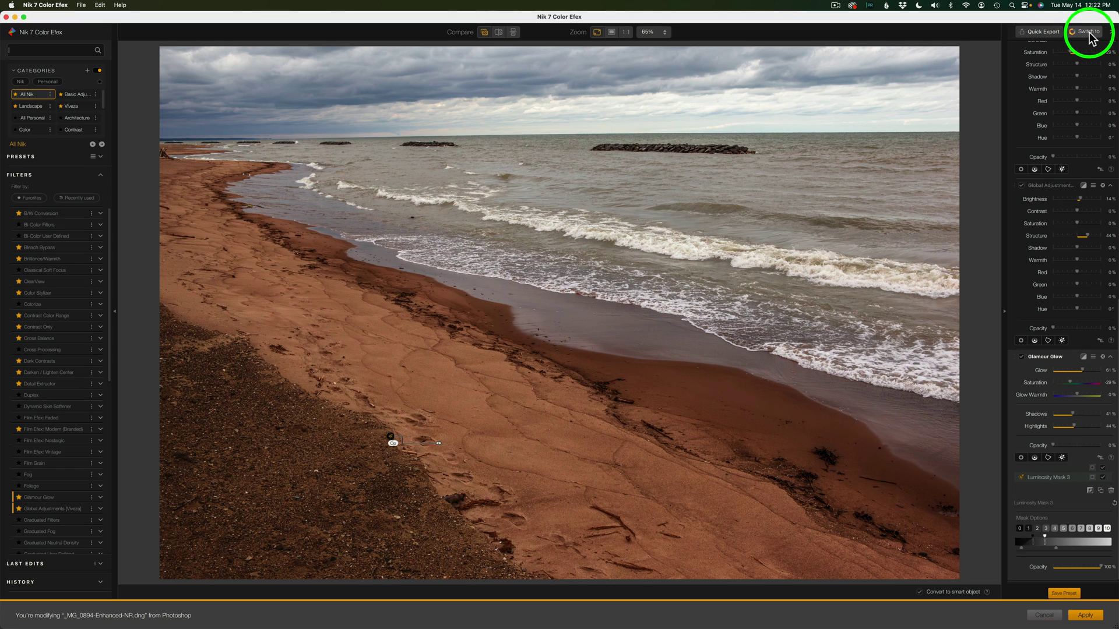
Step: Switch to Nik 7 Silver Efex and convert the photo with the 003 High Contrast (harsh) preset
{"action": "left_click", "coordinate": [1089, 32]}
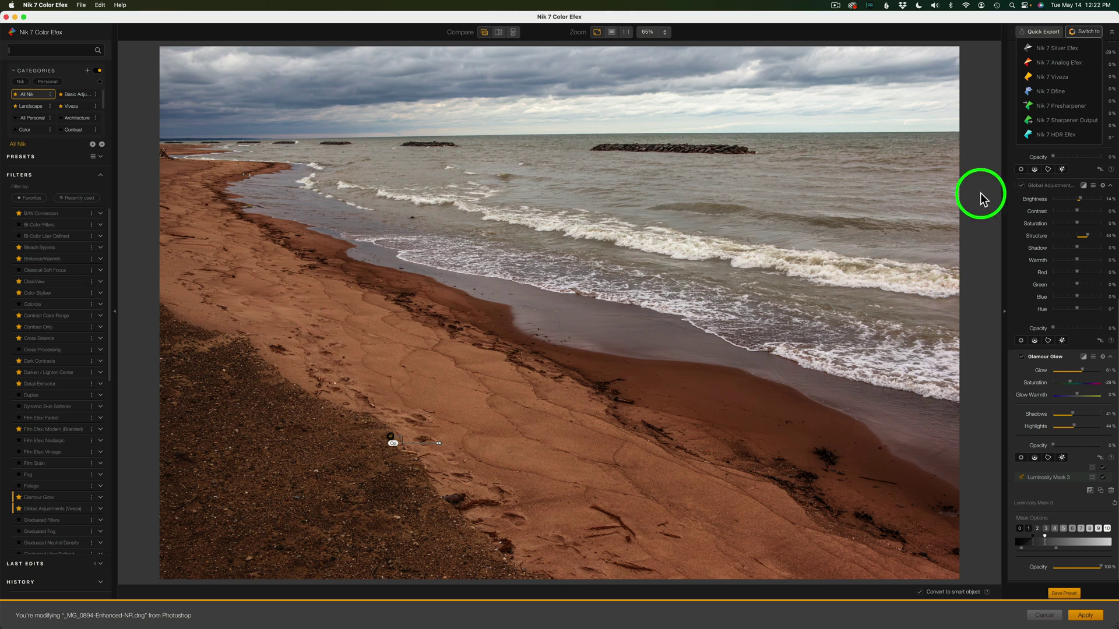
{"action": "left_click", "coordinate": [1058, 47]}
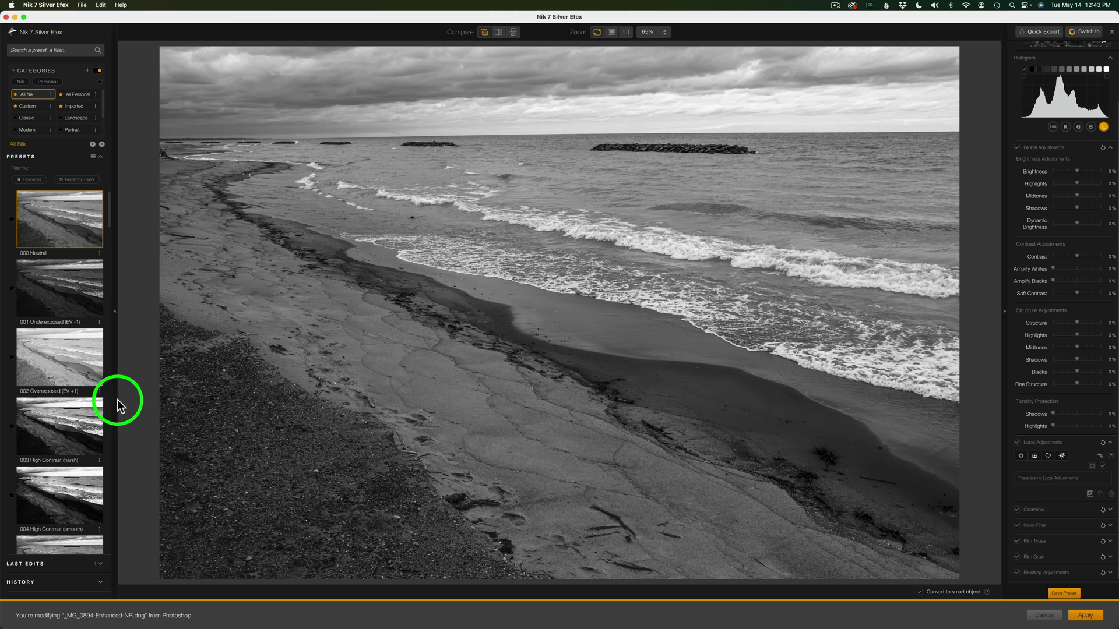
{"action": "left_click", "coordinate": [65, 425]}
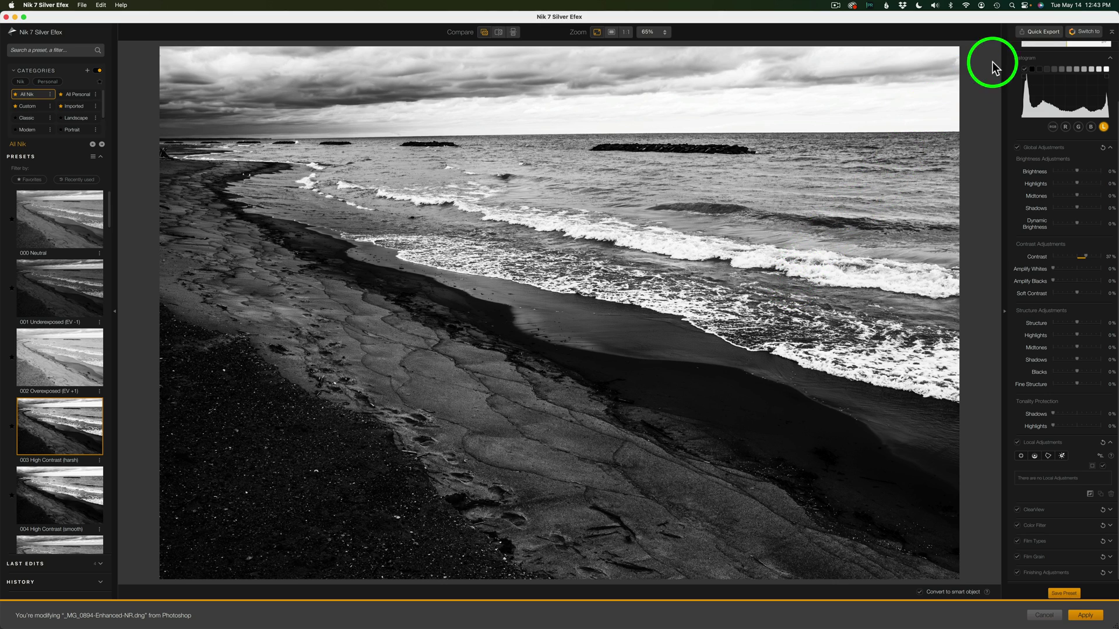
Step: Switch to Nik 7 Analog Efex, look through the camera presets and show the Camera Kit filters
{"action": "left_click", "coordinate": [1092, 31]}
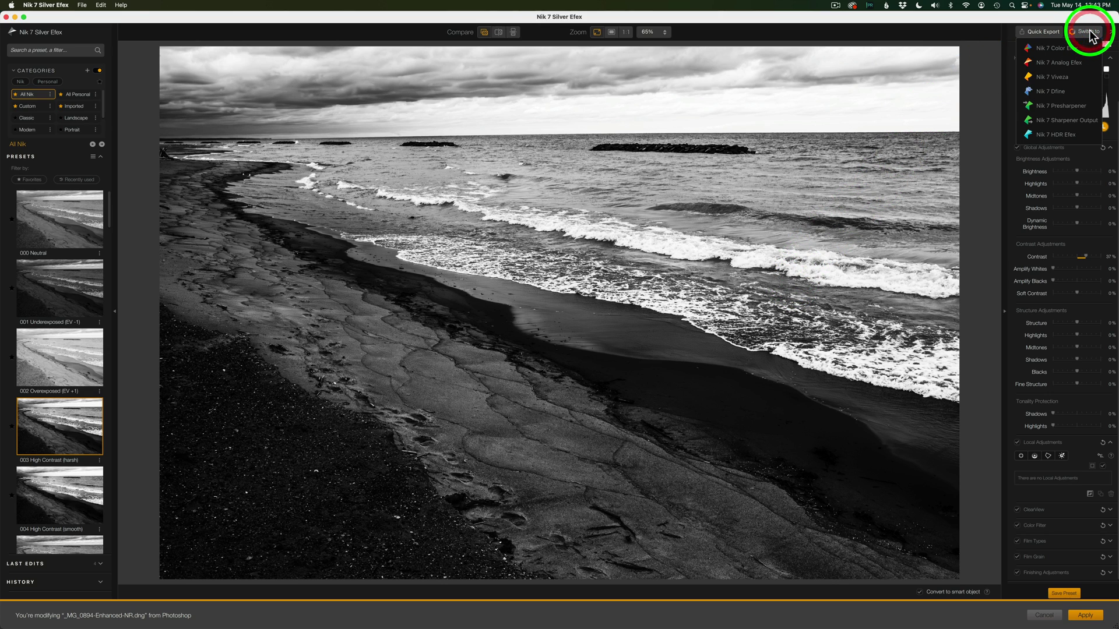
{"action": "left_click", "coordinate": [1057, 62]}
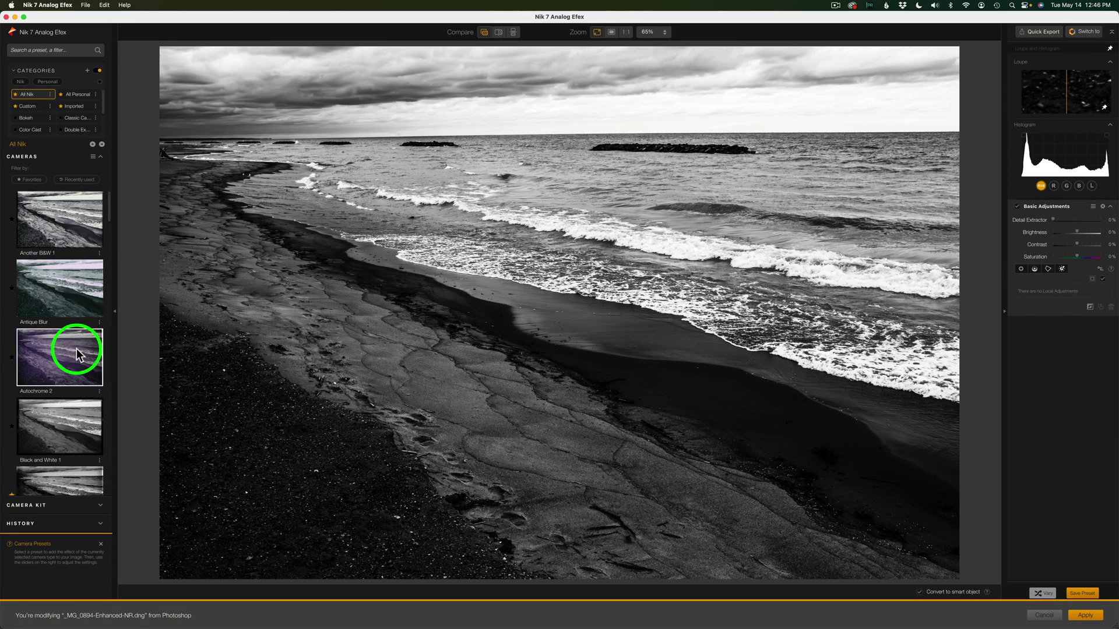
{"action": "scroll", "coordinate": [76, 349], "scroll_direction": "down", "scroll_amount": 5}
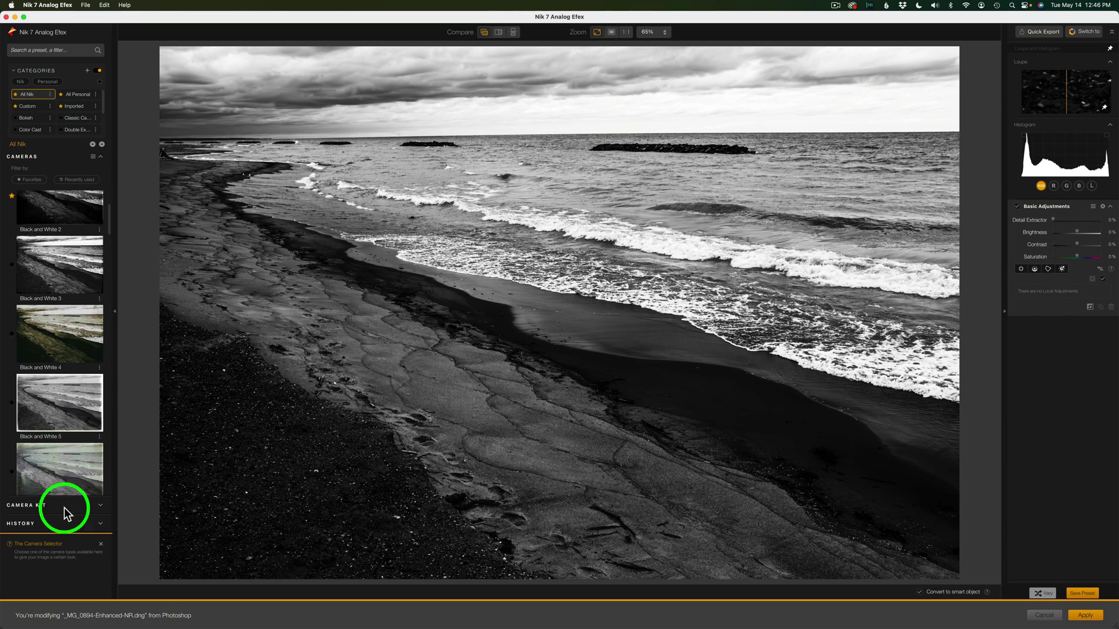
{"action": "left_click", "coordinate": [99, 507]}
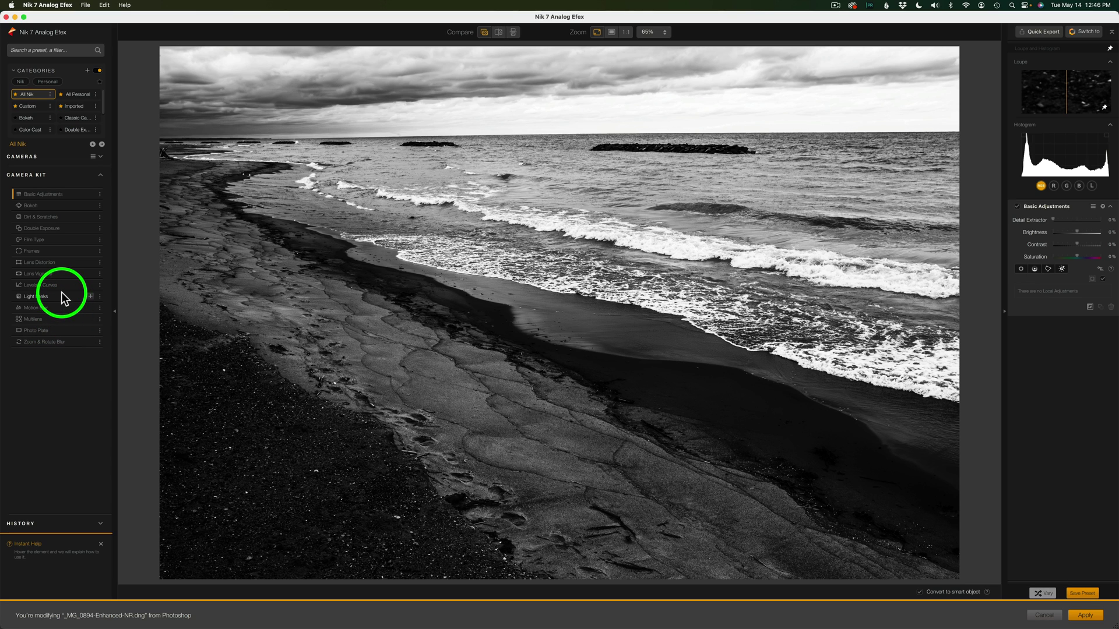
Step: Add a Frames filter, choose the last frame of the White set, and apply the edits to the photo
{"action": "left_click", "coordinate": [90, 250]}
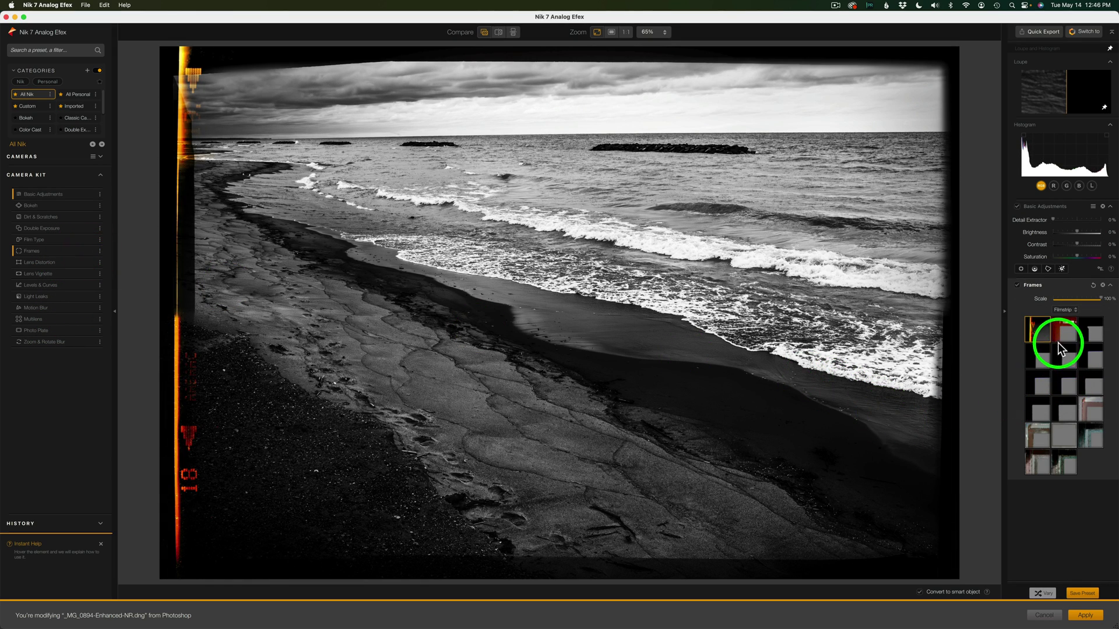
{"action": "left_click", "coordinate": [1071, 309]}
{"action": "left_click", "coordinate": [1066, 328]}
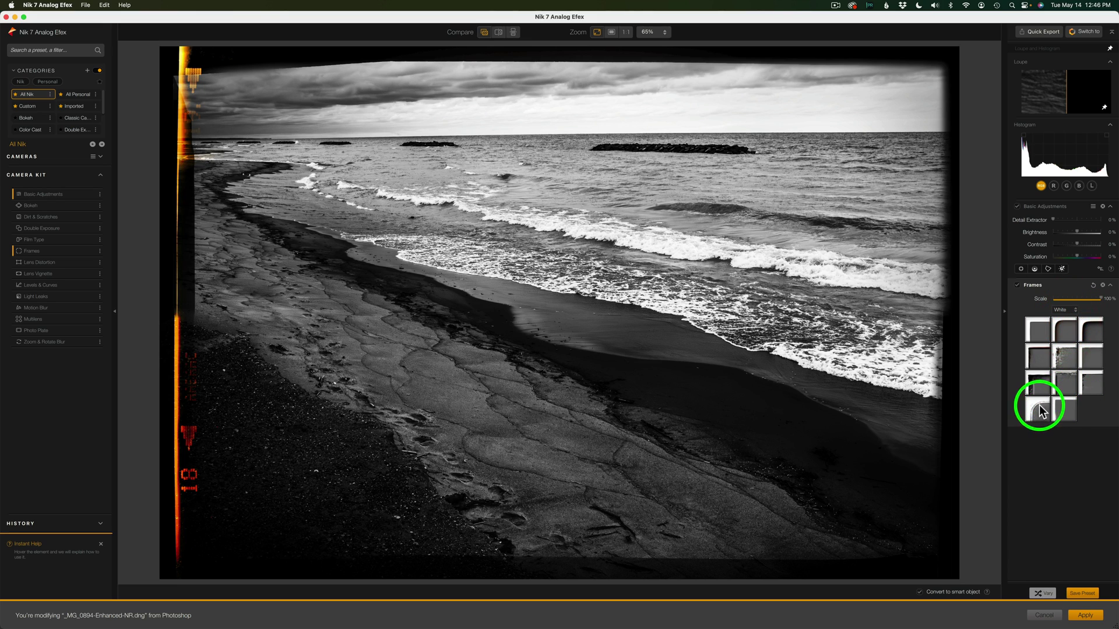
{"action": "left_click", "coordinate": [1060, 403]}
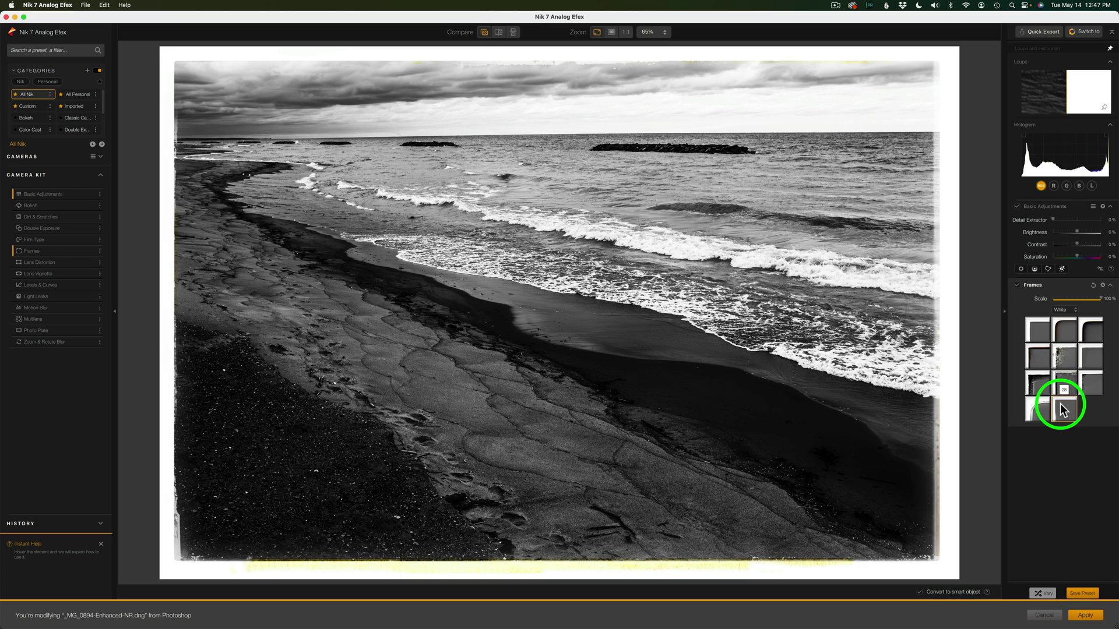
{"action": "left_click", "coordinate": [1083, 615]}
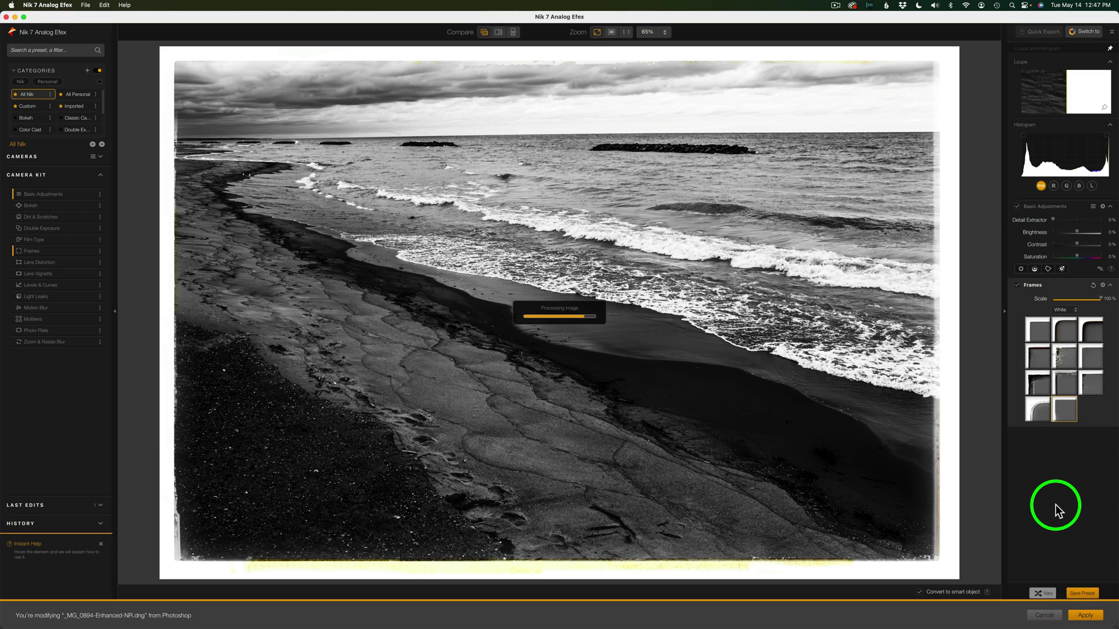